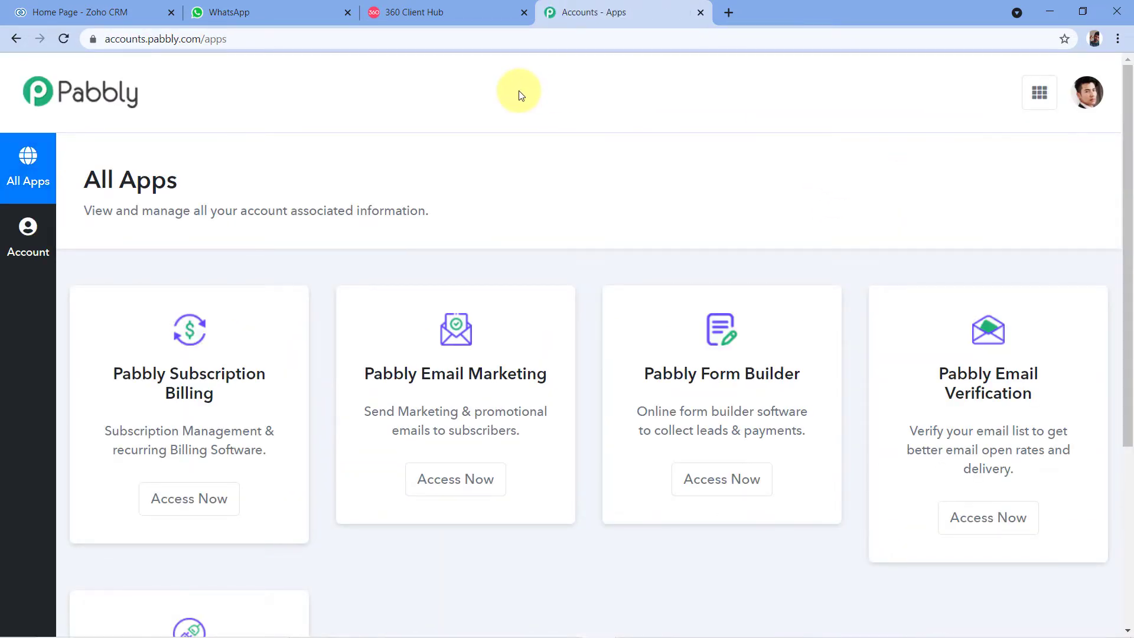
Open Pabbly Connect from the list of all Pabbly apps.
{"action": "scroll", "coordinate": [520, 95], "scroll_direction": "down", "scroll_amount": 4}
{"action": "scroll", "coordinate": [457, 92], "scroll_direction": "up", "scroll_amount": 3}
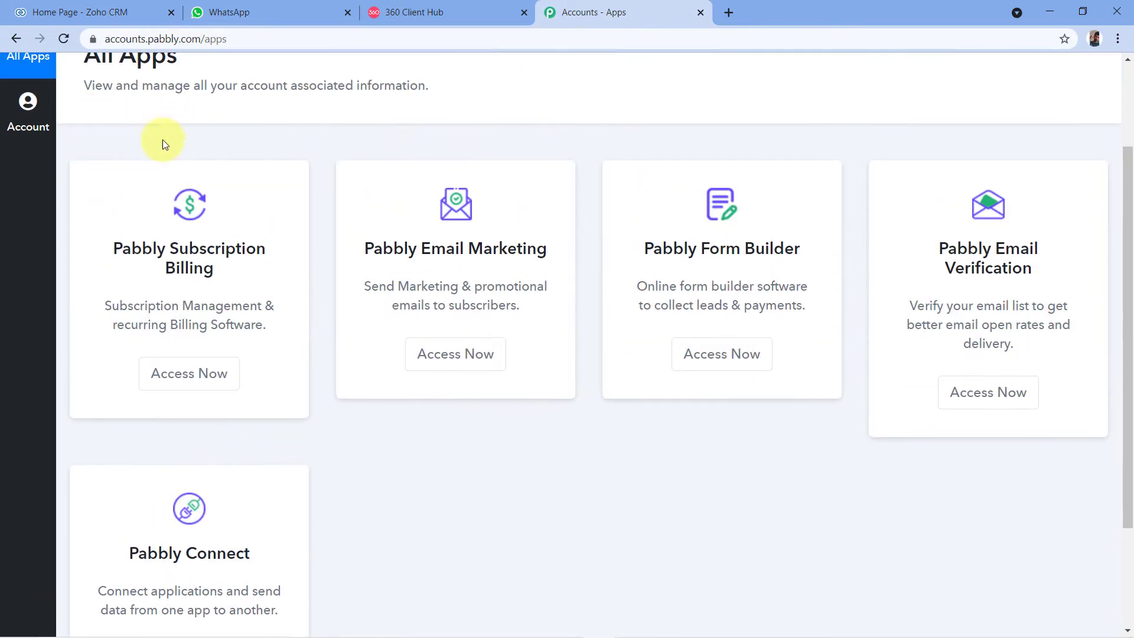
{"action": "scroll", "coordinate": [791, 440], "scroll_direction": "down", "scroll_amount": 3}
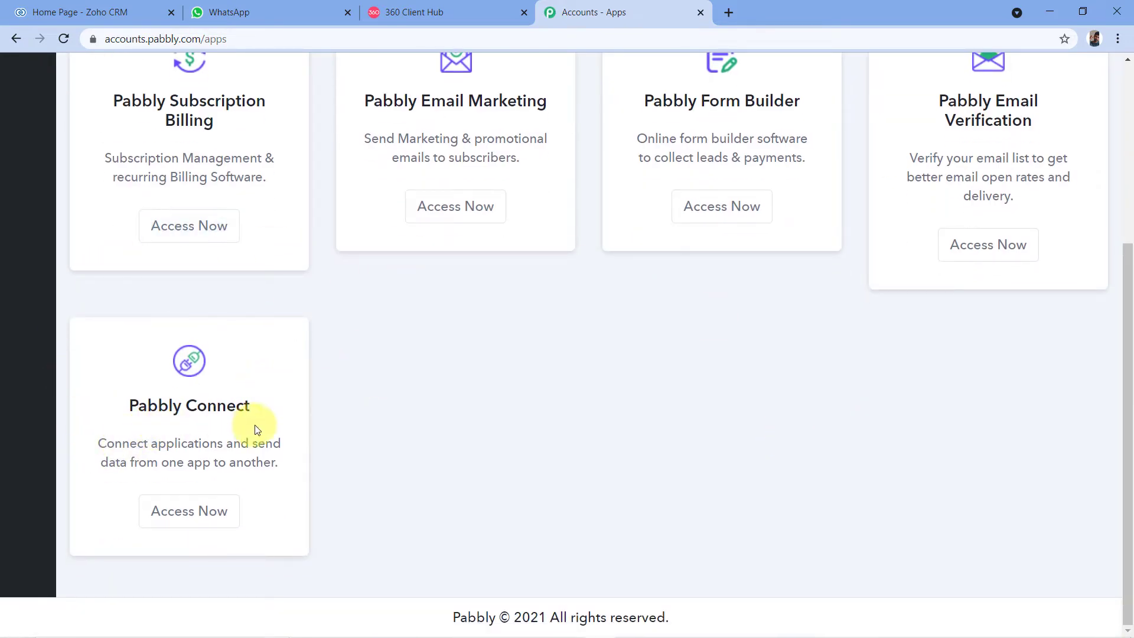
{"action": "left_click", "coordinate": [189, 512]}
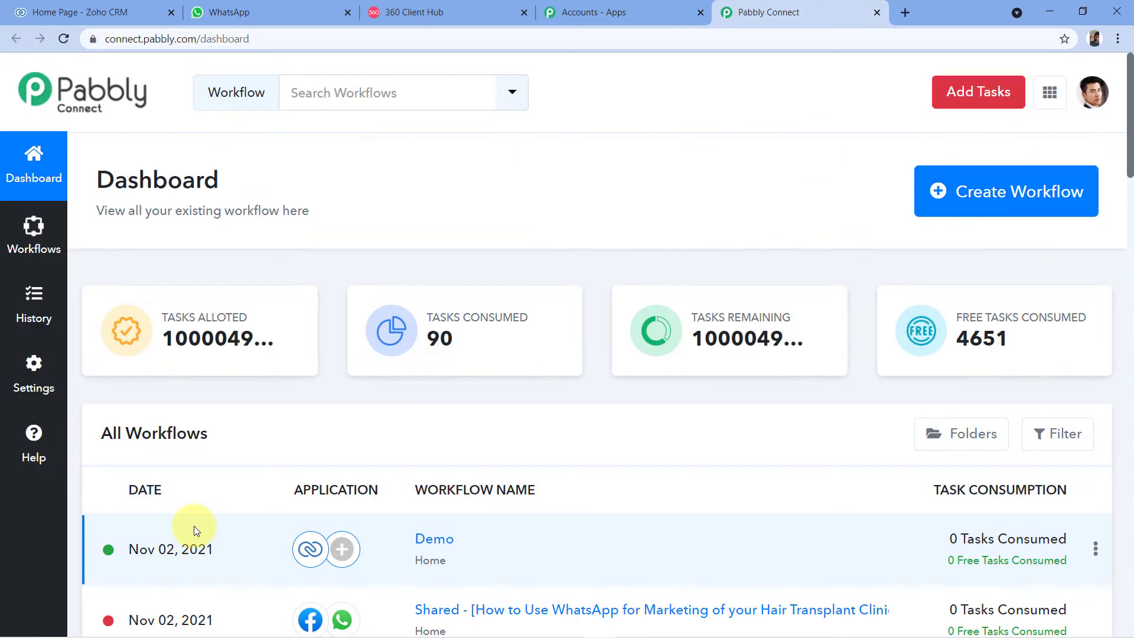
Create a new workflow named "Zoho CRM to WhatsApp".
{"action": "mouse_move", "coordinate": [258, 313]}
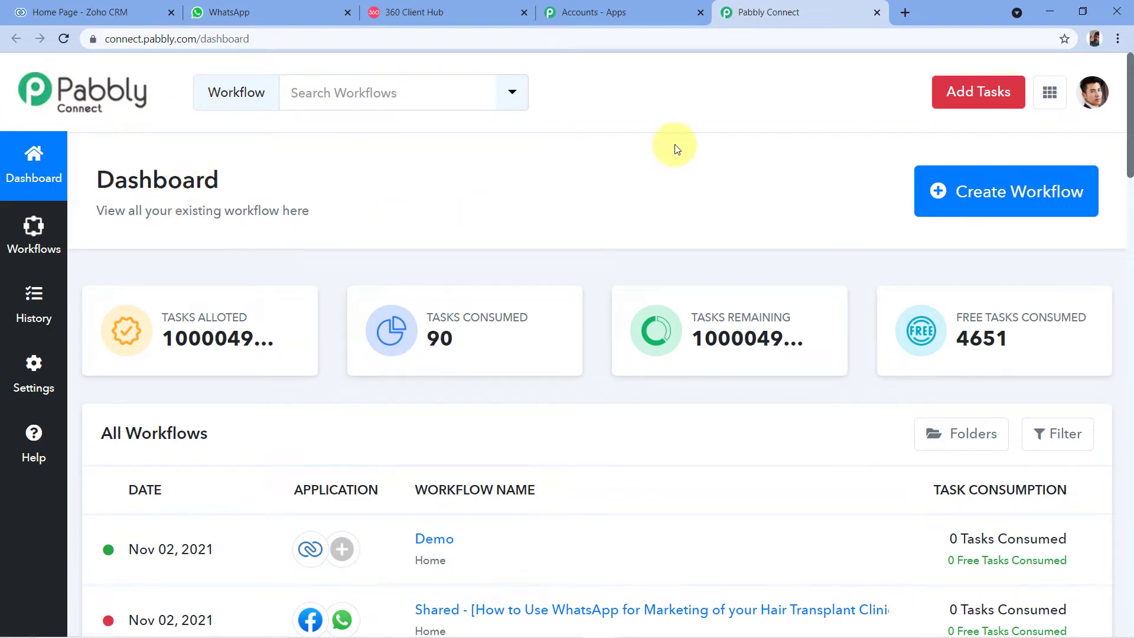
{"action": "left_click", "coordinate": [999, 194]}
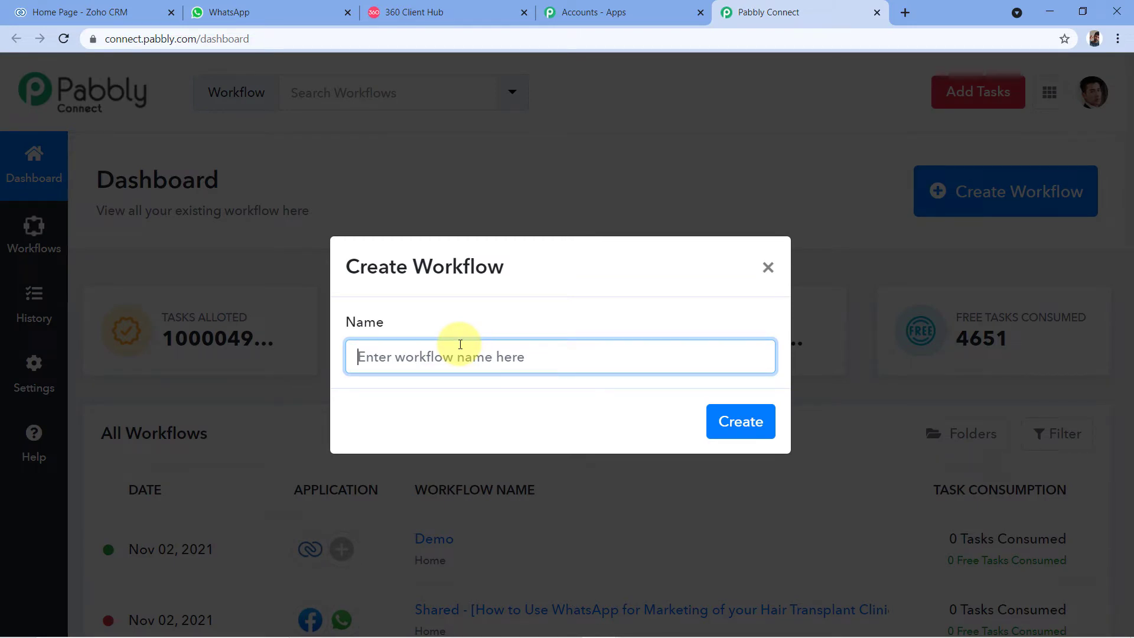
{"action": "type", "text": "Zoho CRM to WhatsApp"}
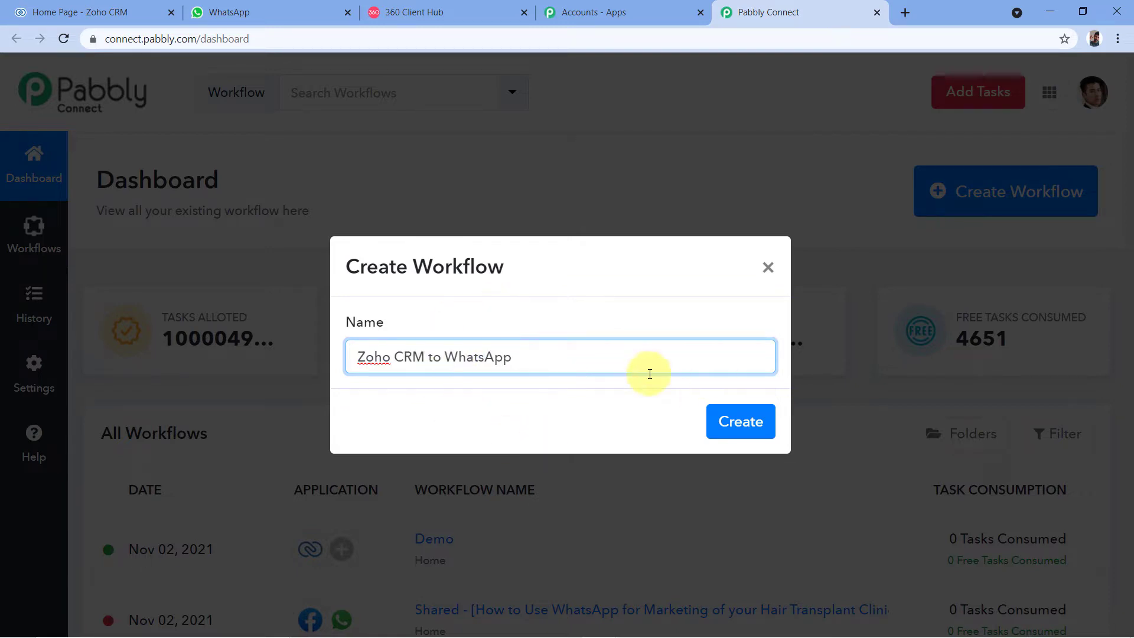
{"action": "left_click", "coordinate": [735, 423]}
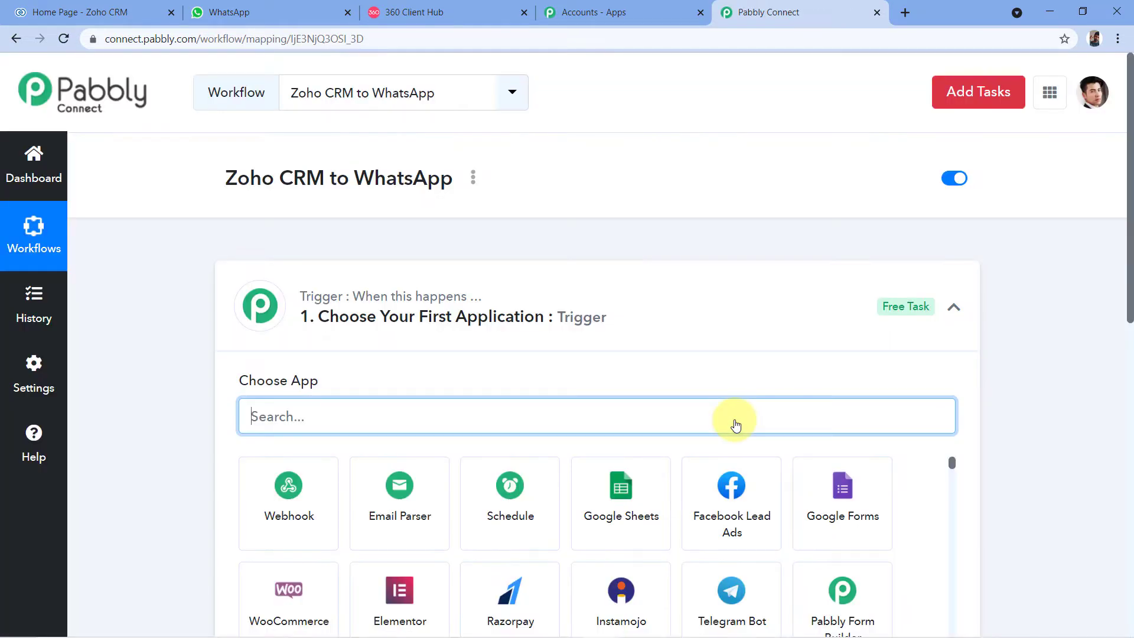
Search for Zoho CRM and choose it as the workflow's trigger application.
{"action": "left_click", "coordinate": [578, 292]}
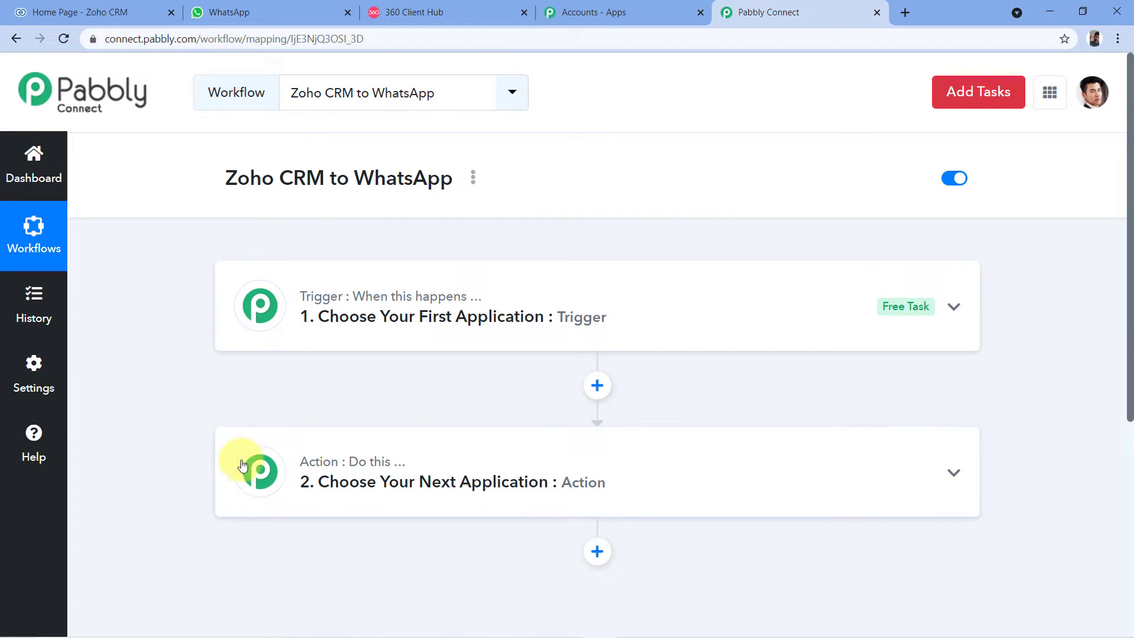
{"action": "mouse_move", "coordinate": [388, 465]}
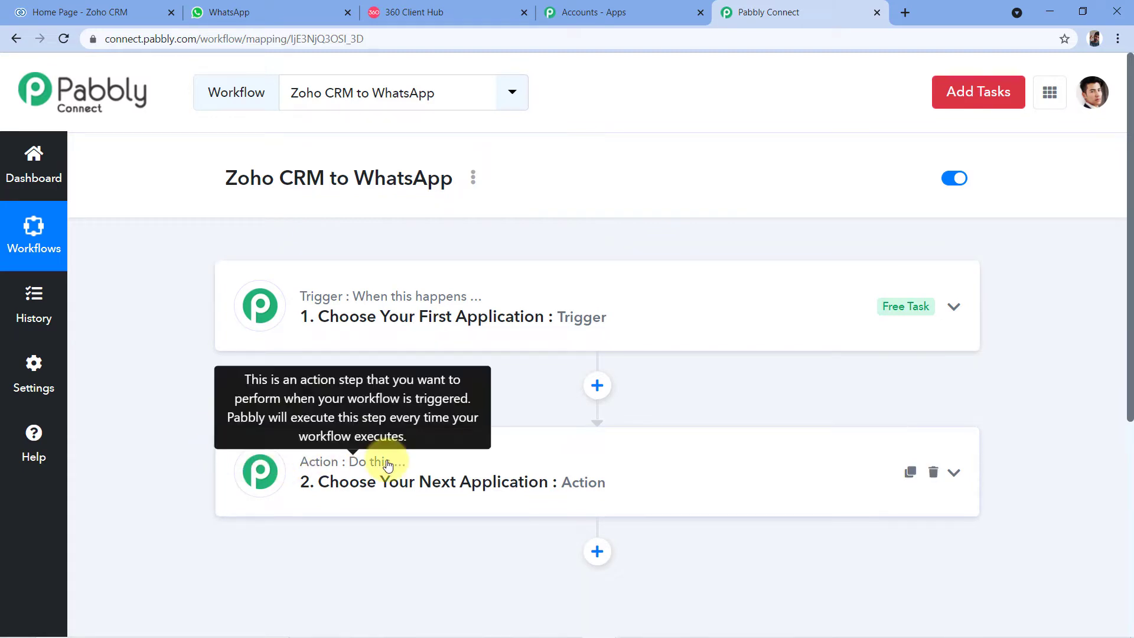
{"action": "left_click", "coordinate": [402, 324]}
{"action": "scroll", "coordinate": [384, 331], "scroll_direction": "down", "scroll_amount": 1}
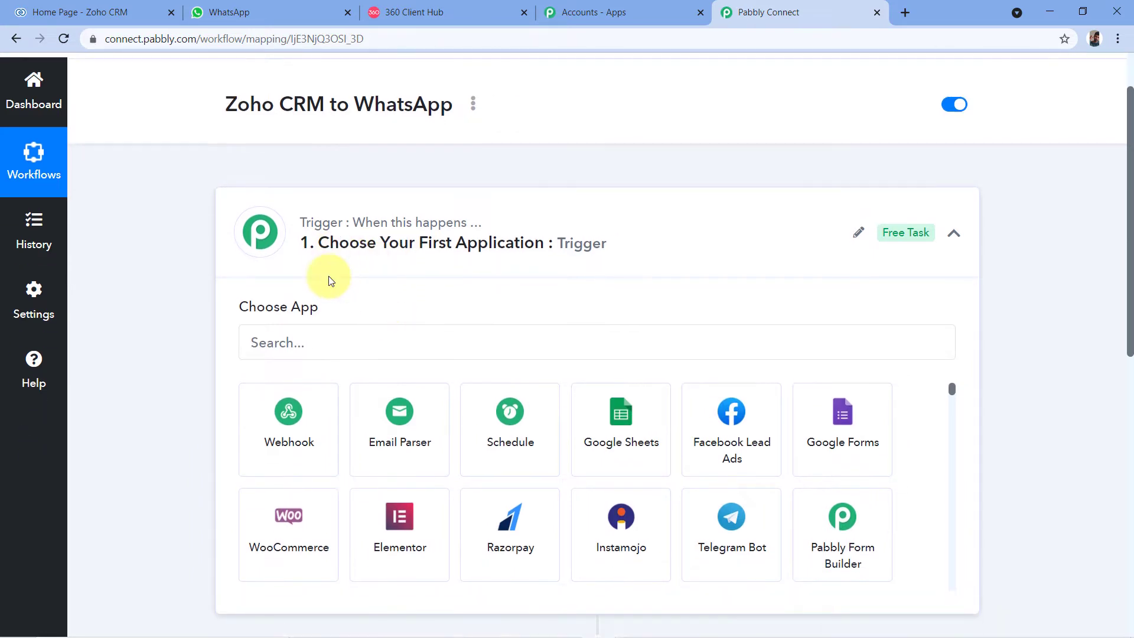
{"action": "left_click", "coordinate": [290, 346]}
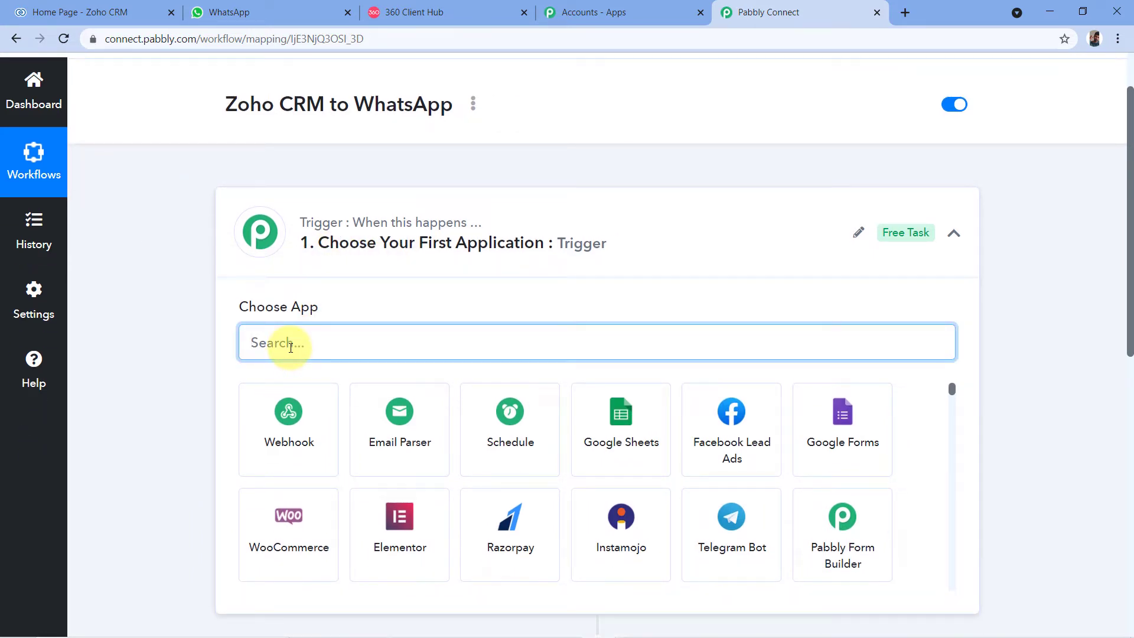
{"action": "type", "text": "Zoho CRM"}
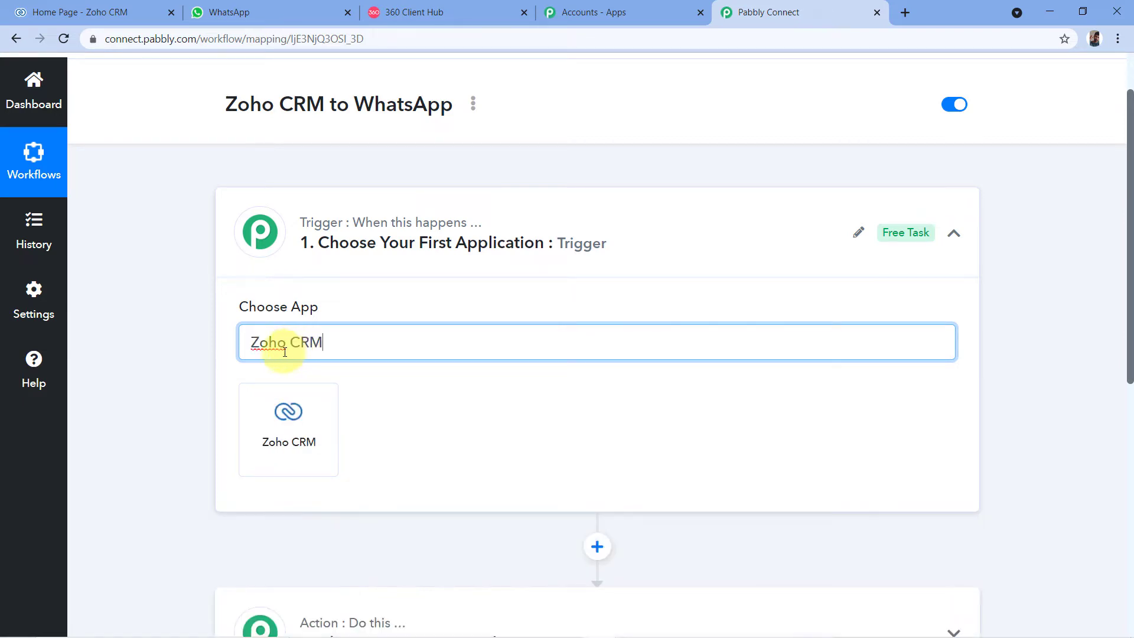
{"action": "left_click", "coordinate": [266, 412]}
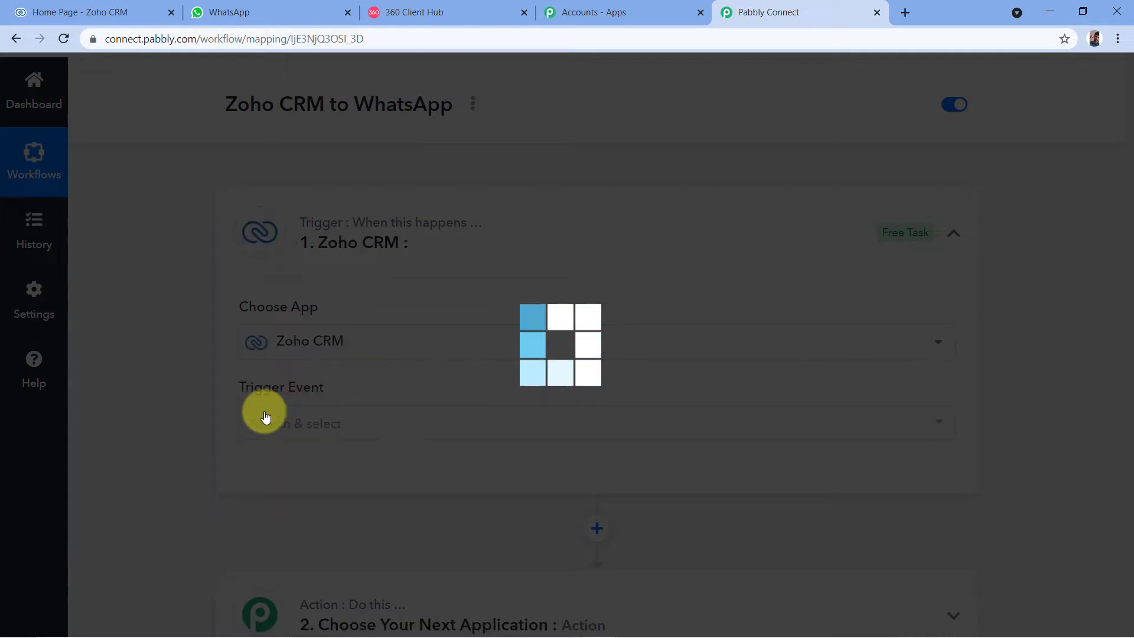
Set the Zoho CRM trigger event to New Module Entry.
{"action": "scroll", "coordinate": [227, 355], "scroll_direction": "down", "scroll_amount": 1}
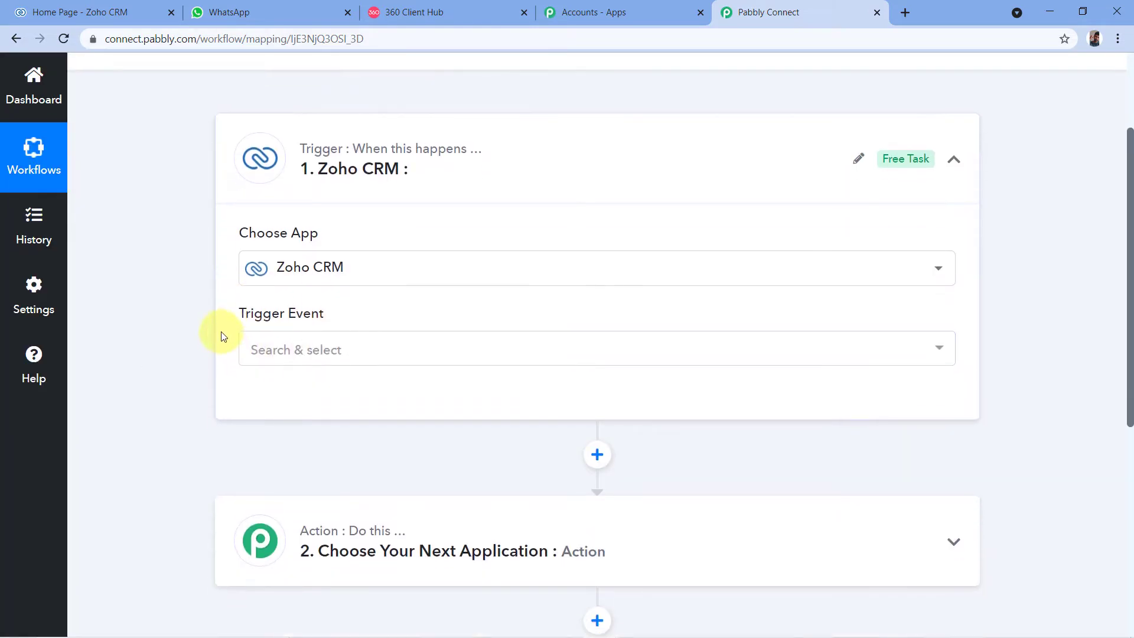
{"action": "left_click", "coordinate": [321, 348]}
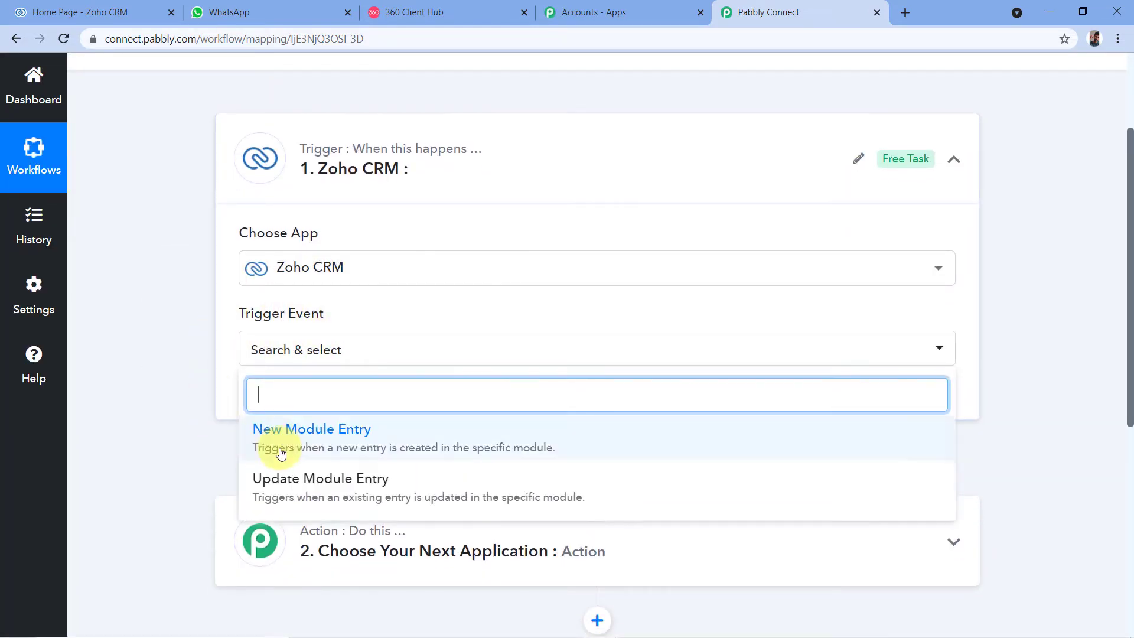
{"action": "left_click", "coordinate": [273, 440]}
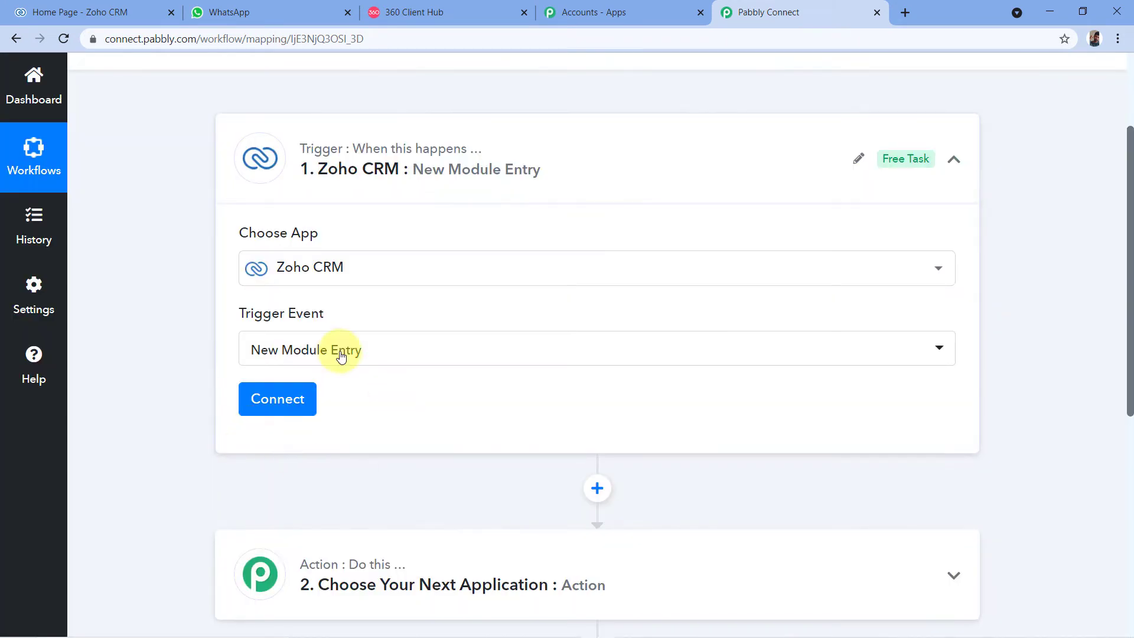
Start a new Zoho CRM connection for the trigger and open its domain authentication form.
{"action": "left_click", "coordinate": [276, 408]}
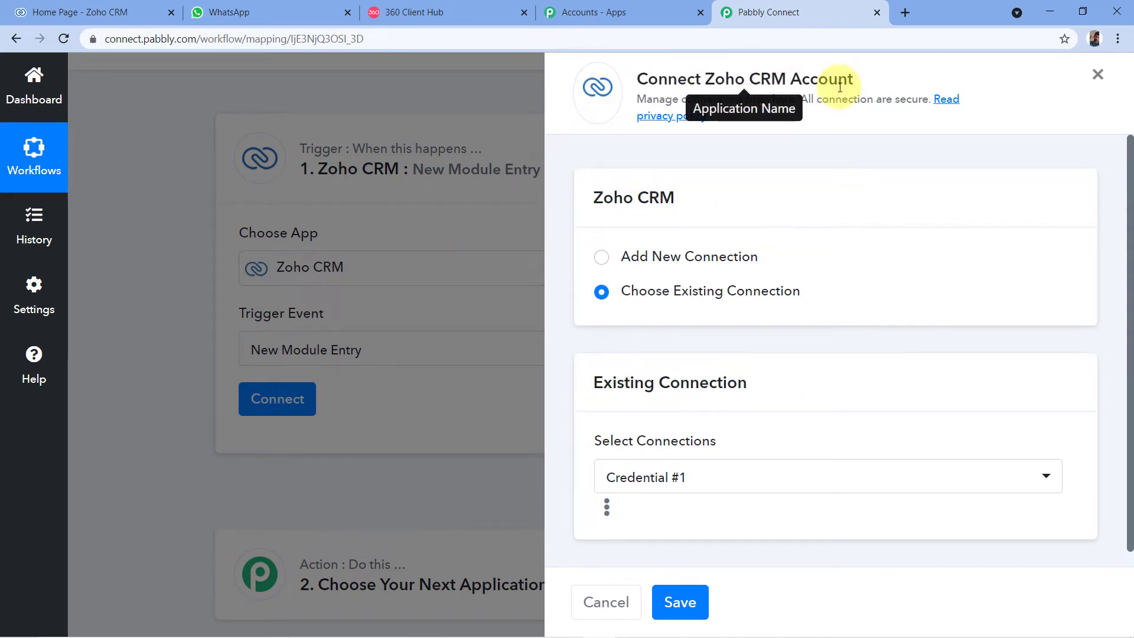
{"action": "left_click", "coordinate": [602, 258]}
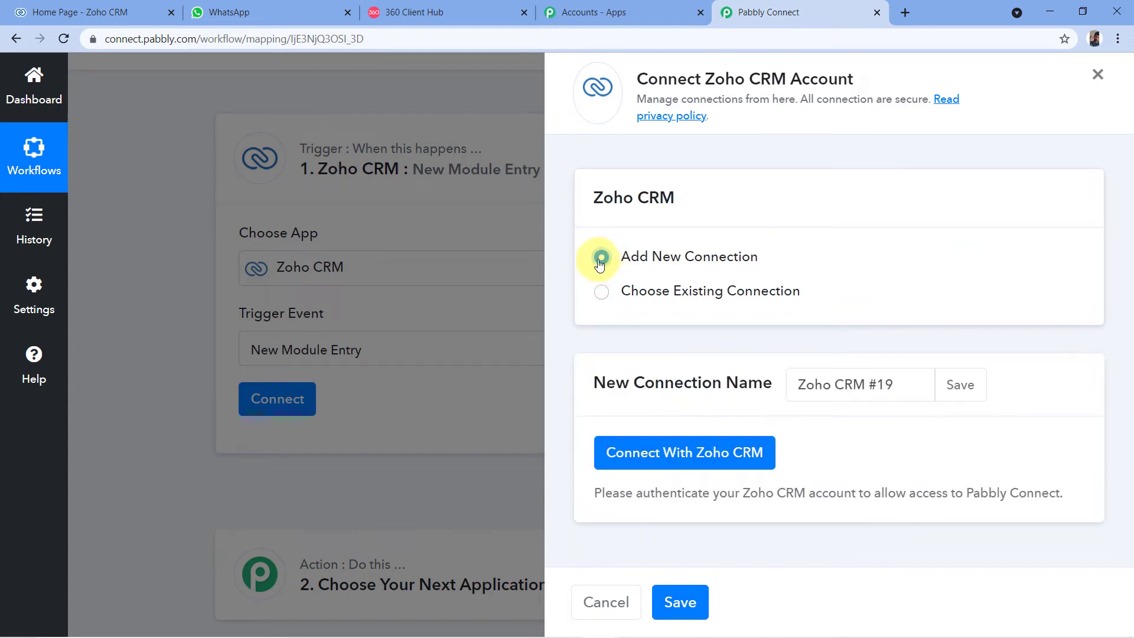
{"action": "left_click", "coordinate": [675, 467]}
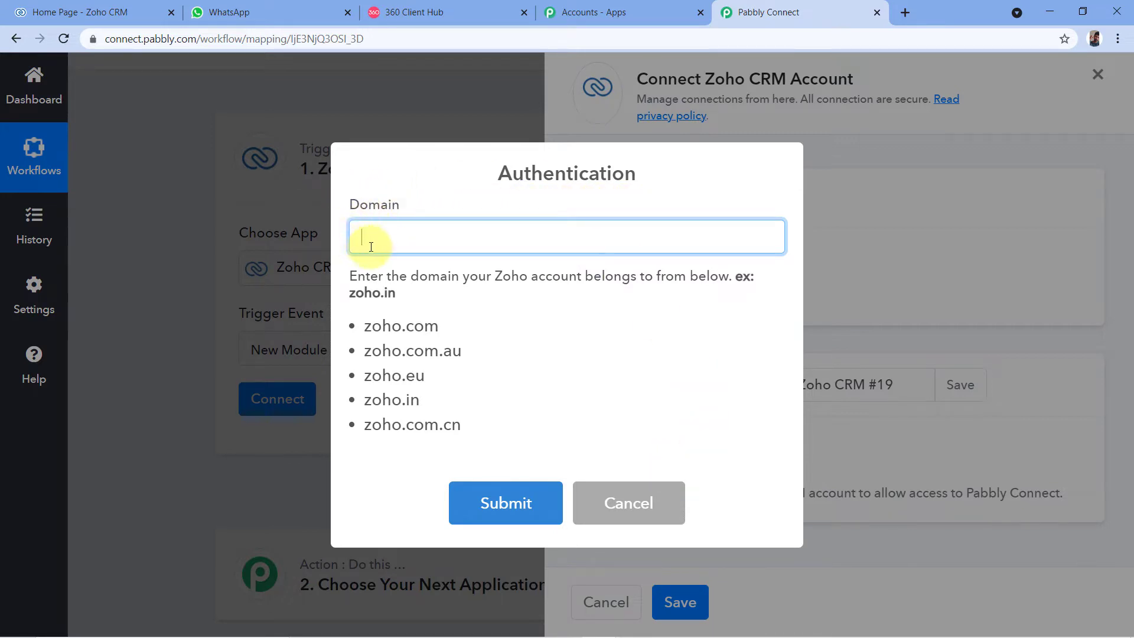
Switch to the Zoho CRM home page and copy the domain "zoho.in" from its web address.
{"action": "left_click", "coordinate": [66, 12]}
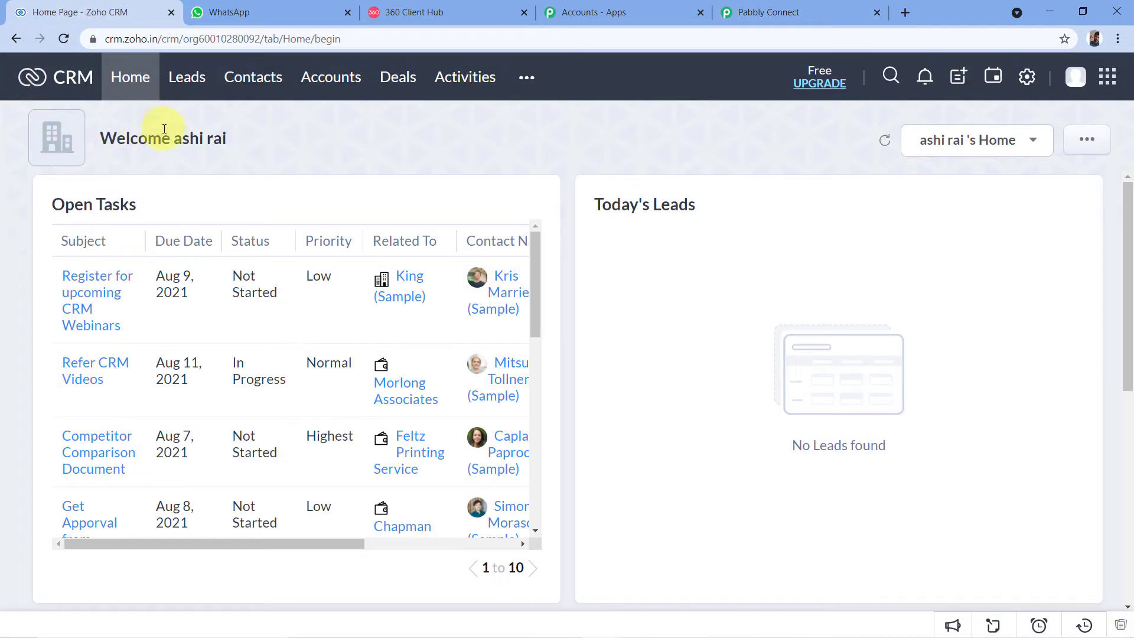
{"action": "left_click", "coordinate": [125, 40]}
{"action": "left_click", "coordinate": [133, 40]}
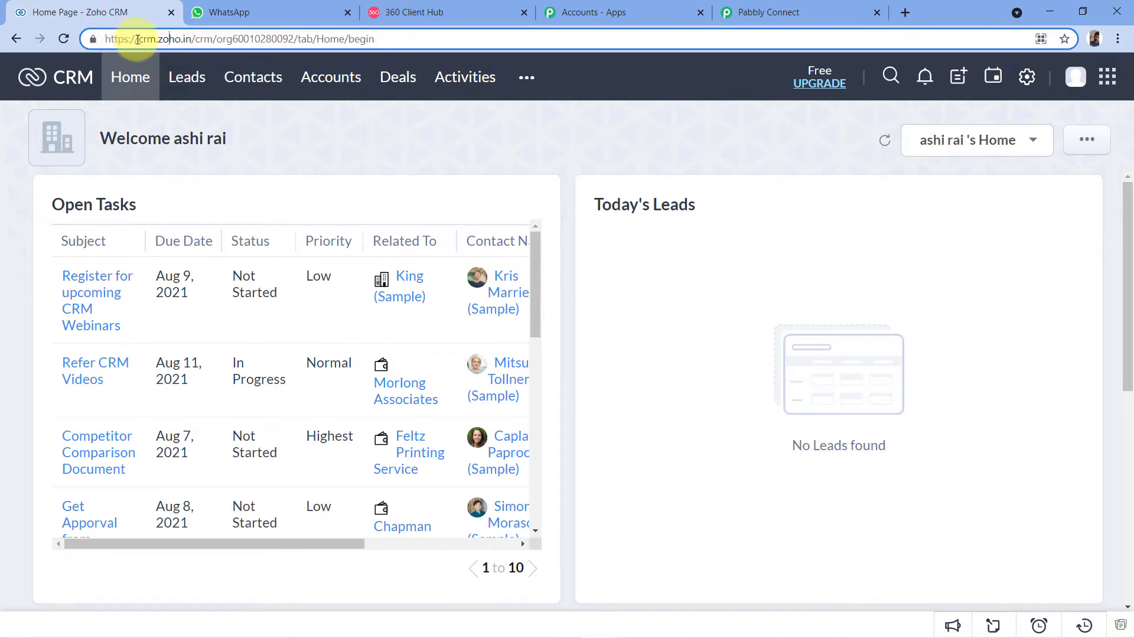
{"action": "double_click", "coordinate": [162, 39]}
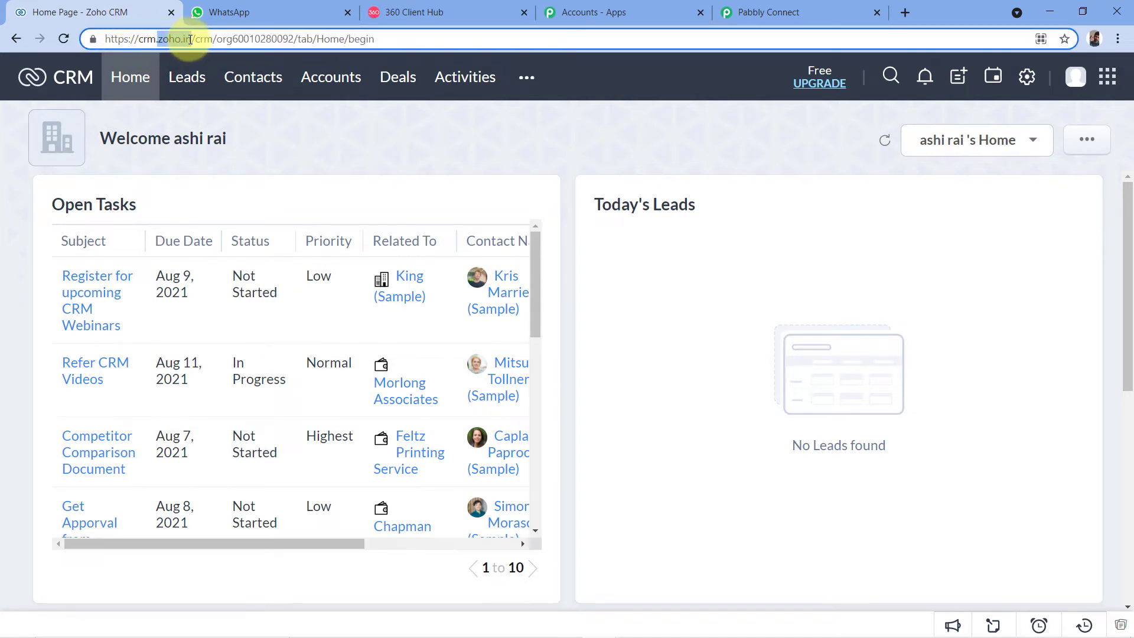
{"action": "left_click", "coordinate": [174, 42]}
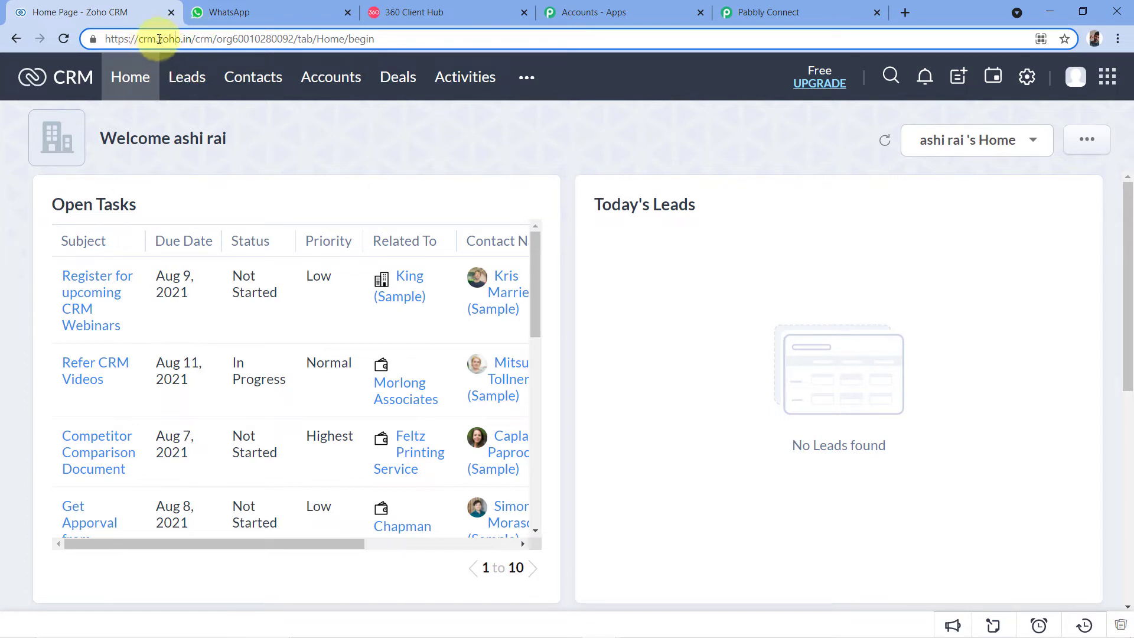
{"action": "left_click_drag", "start_coordinate": [157, 39], "coordinate": [184, 40]}
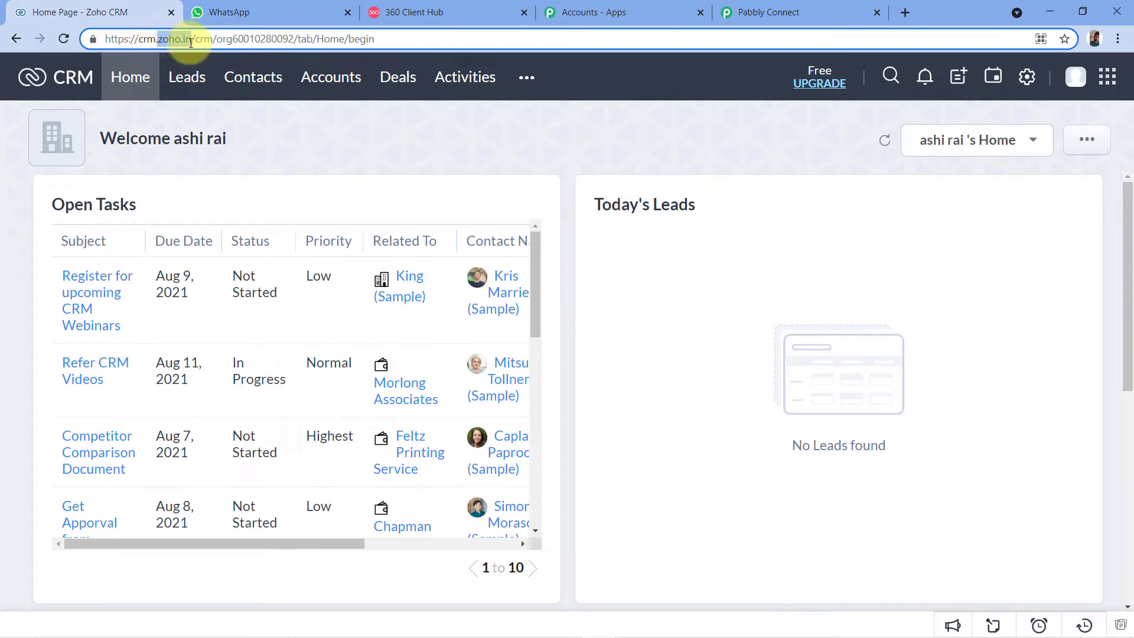
{"action": "right_click", "coordinate": [172, 37]}
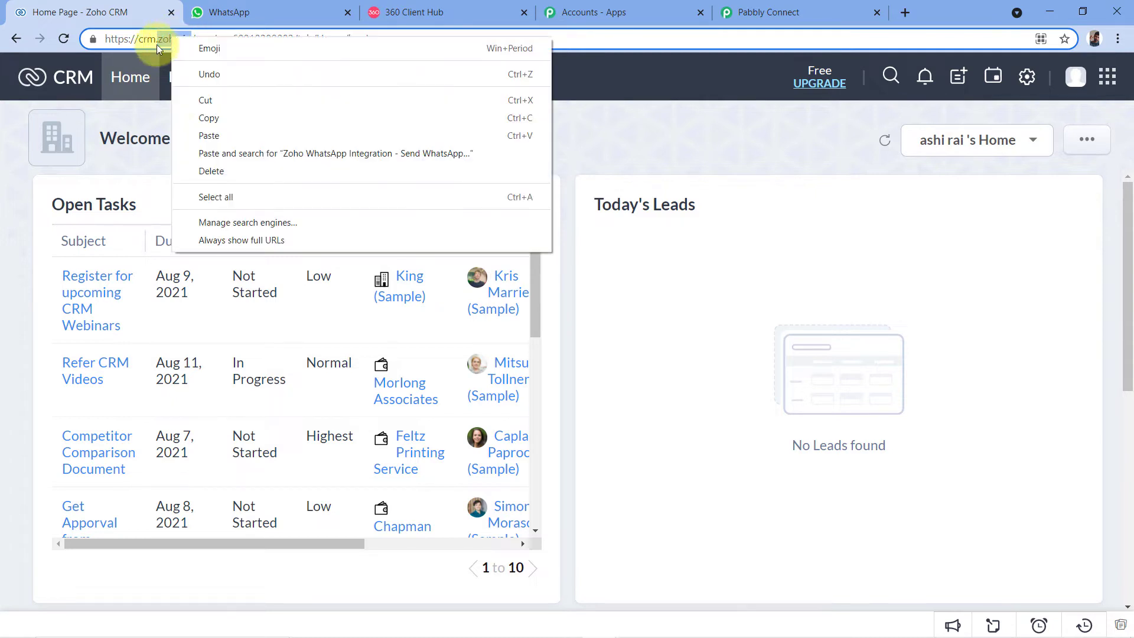
{"action": "left_click", "coordinate": [203, 119]}
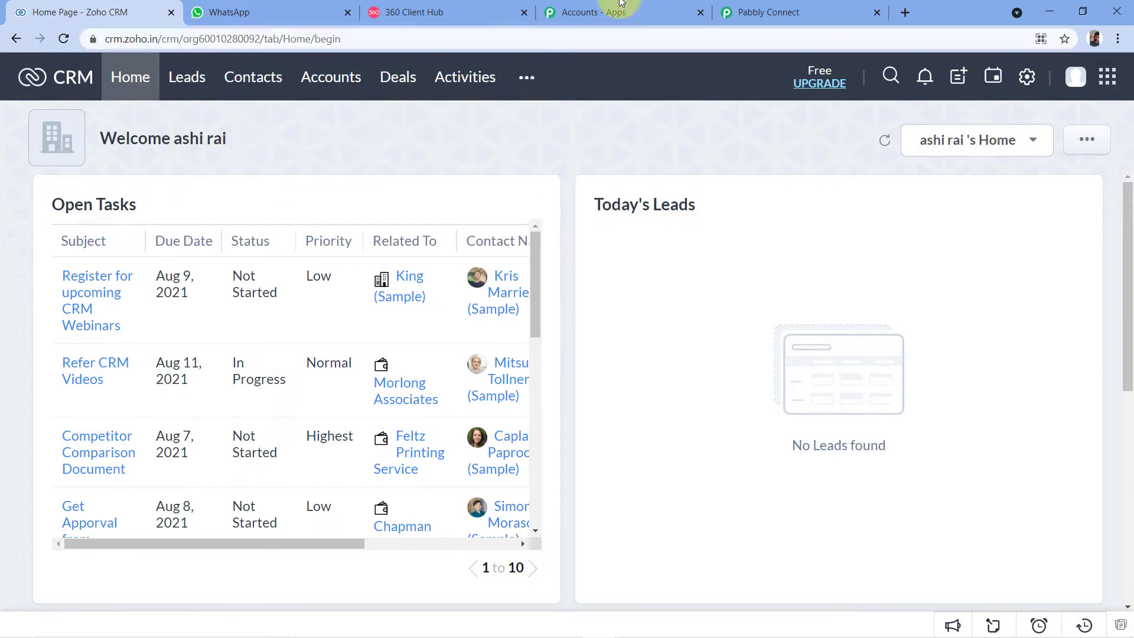
Return to Pabbly Connect and submit "zoho.in" as the Zoho account's domain for authentication.
{"action": "left_click", "coordinate": [768, 12]}
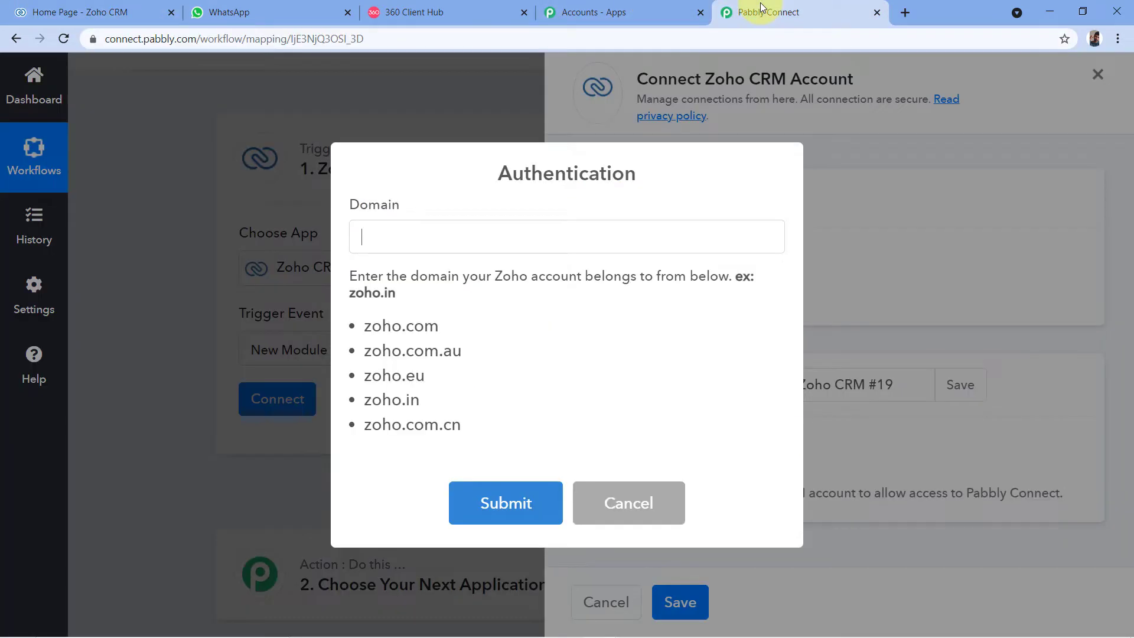
{"action": "right_click", "coordinate": [377, 232]}
{"action": "left_click", "coordinate": [435, 351]}
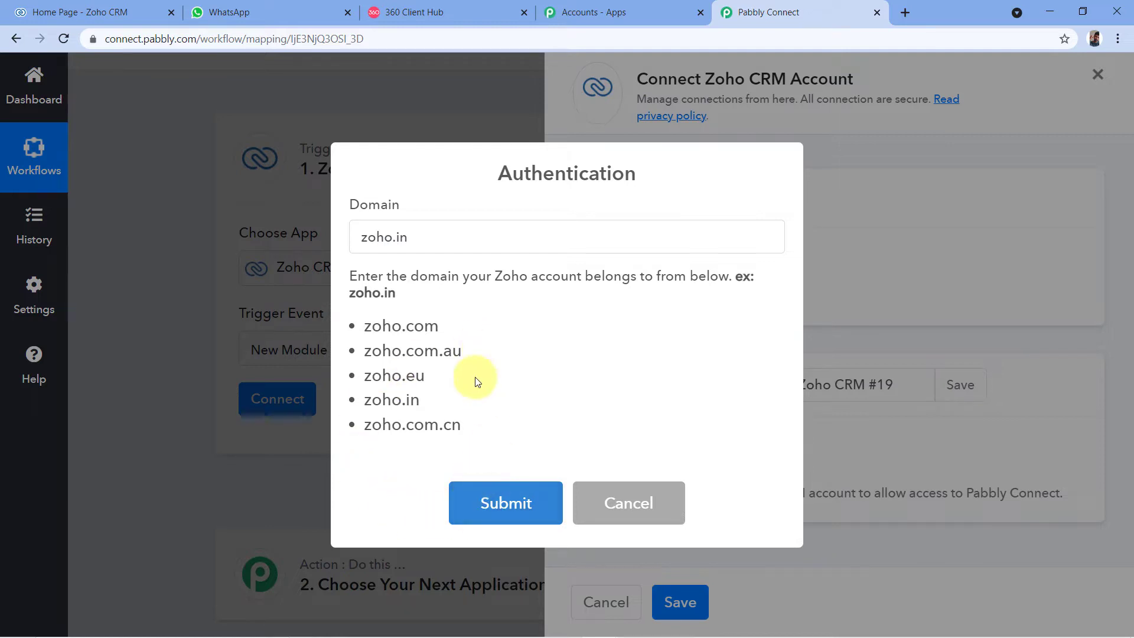
{"action": "left_click", "coordinate": [505, 506]}
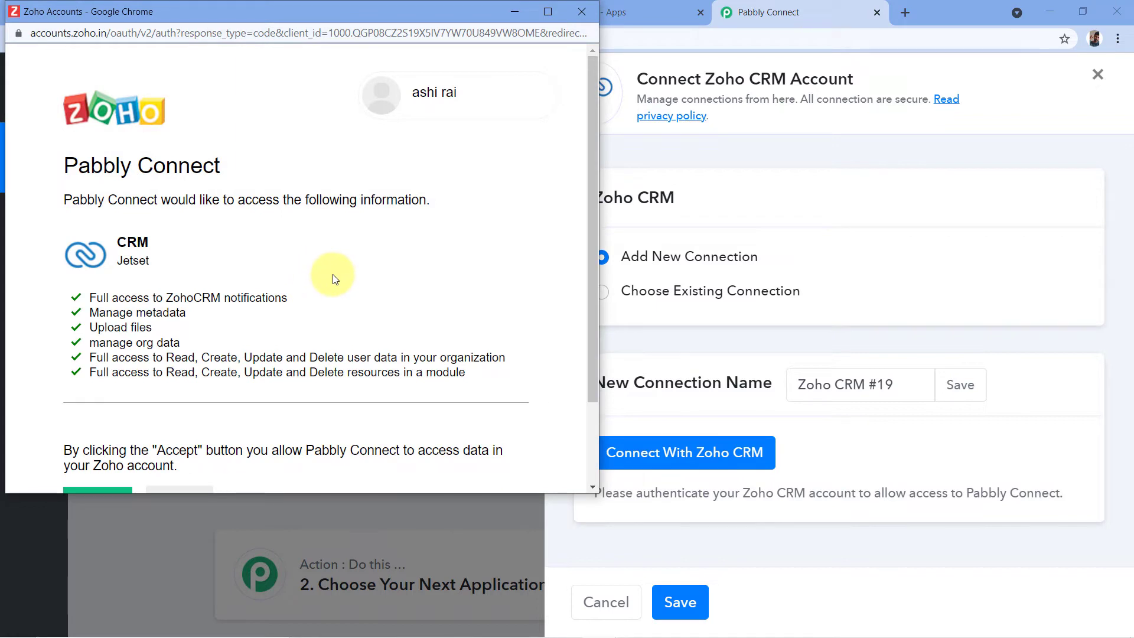
Check the Zoho CRM account in its own page, then grant Pabbly Connect the requested access to it.
{"action": "left_click_drag", "start_coordinate": [370, 12], "coordinate": [373, 55]}
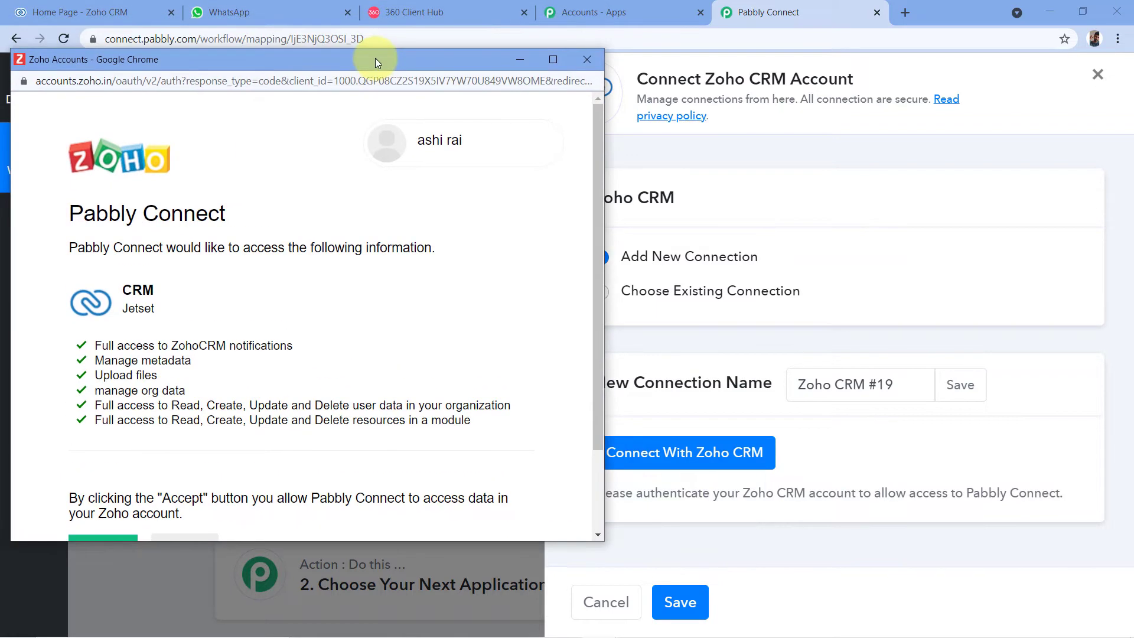
{"action": "left_click", "coordinate": [101, 11]}
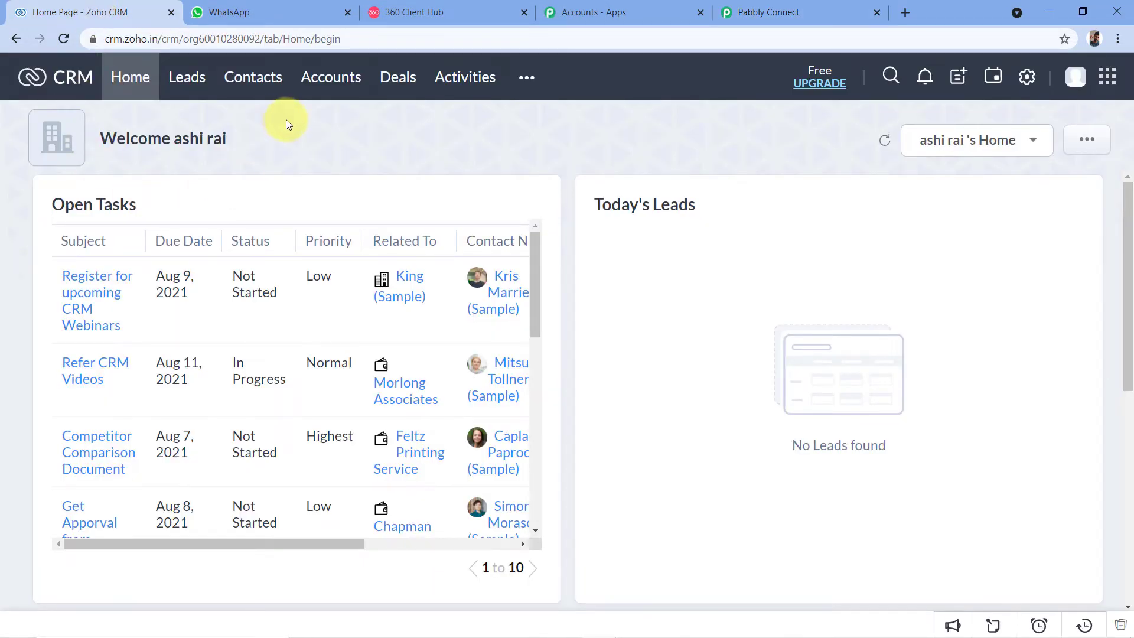
{"action": "left_click", "coordinate": [801, 6]}
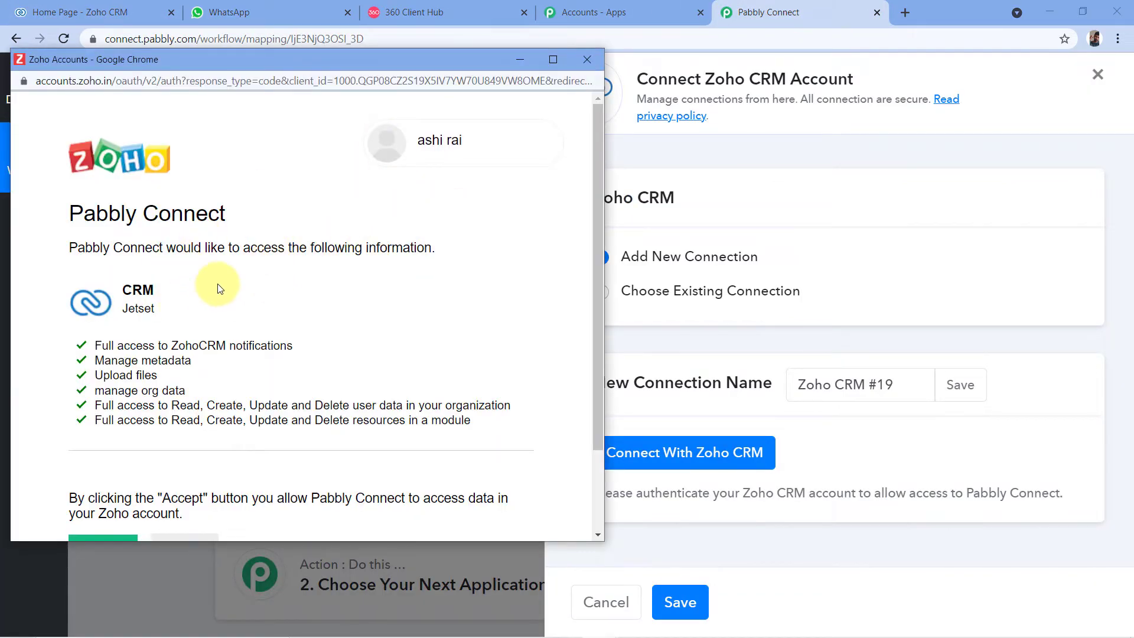
{"action": "scroll", "coordinate": [192, 271], "scroll_direction": "down", "scroll_amount": 2}
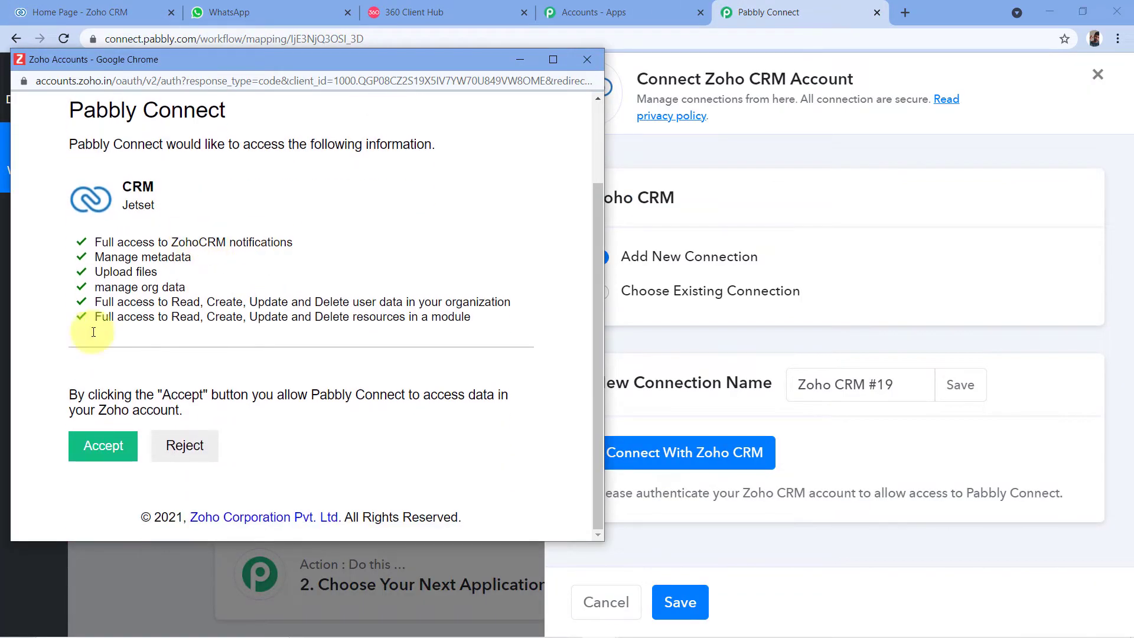
{"action": "left_click", "coordinate": [105, 444]}
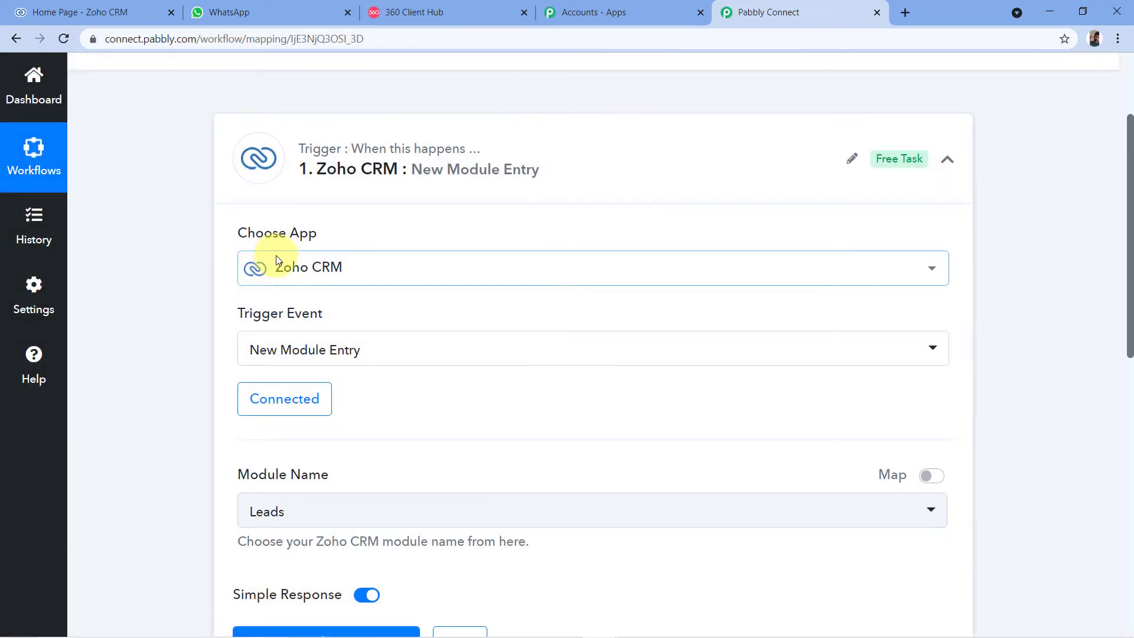
{"action": "scroll", "coordinate": [354, 234], "scroll_direction": "down", "scroll_amount": 1}
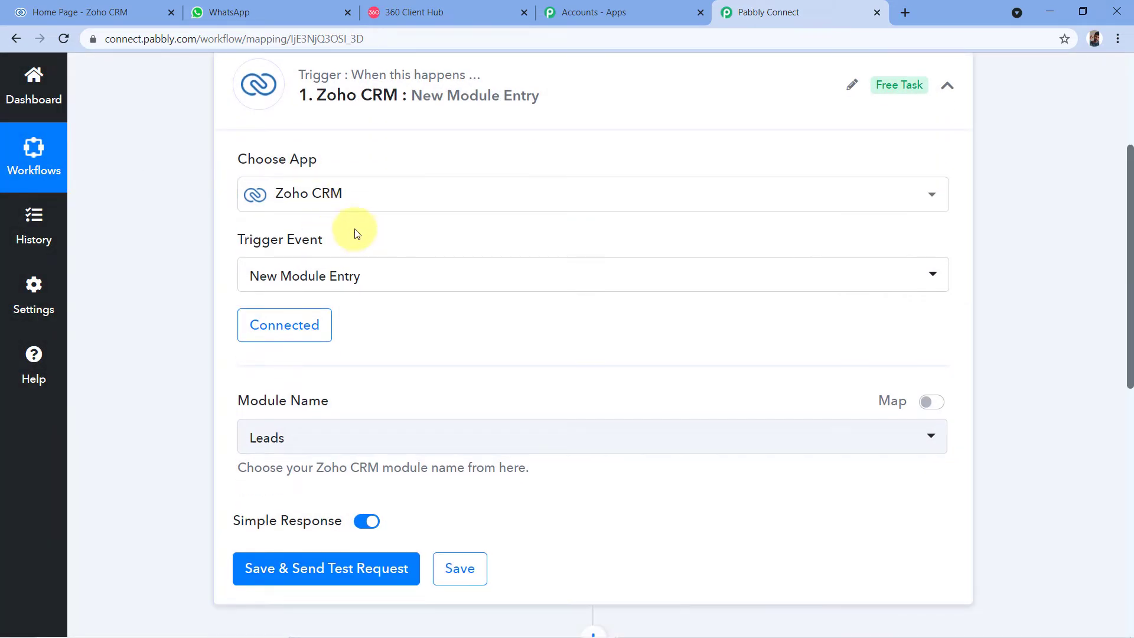
Select Leads as the trigger's Zoho CRM module, then save the trigger and send a test request.
{"action": "scroll", "coordinate": [369, 233], "scroll_direction": "down", "scroll_amount": 1}
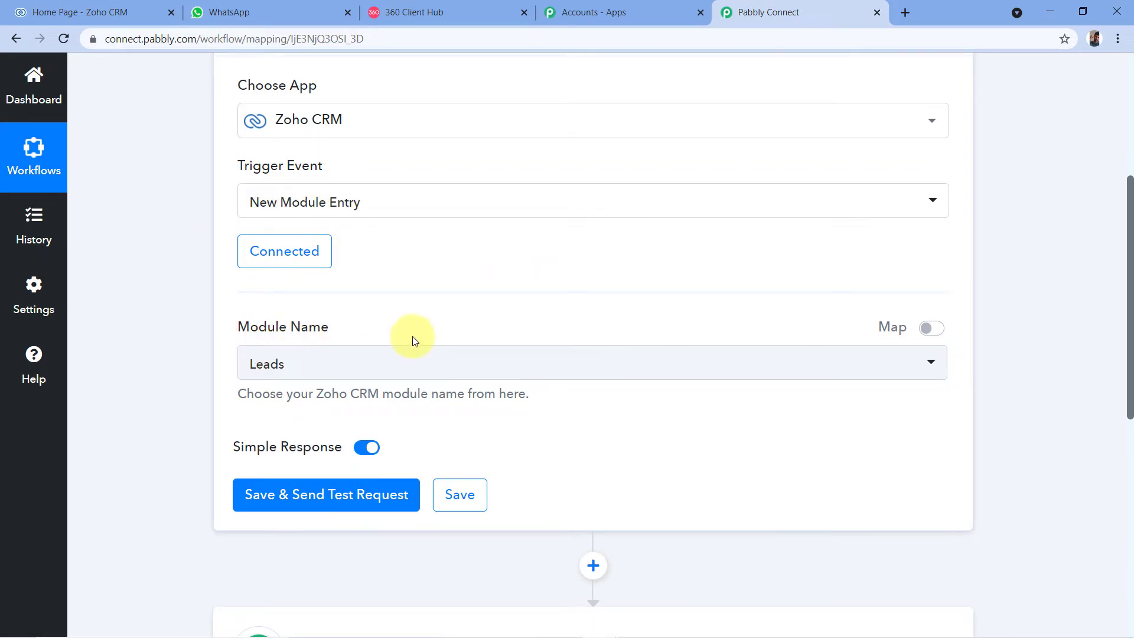
{"action": "left_click", "coordinate": [399, 367]}
{"action": "scroll", "coordinate": [387, 201], "scroll_direction": "down", "scroll_amount": 3}
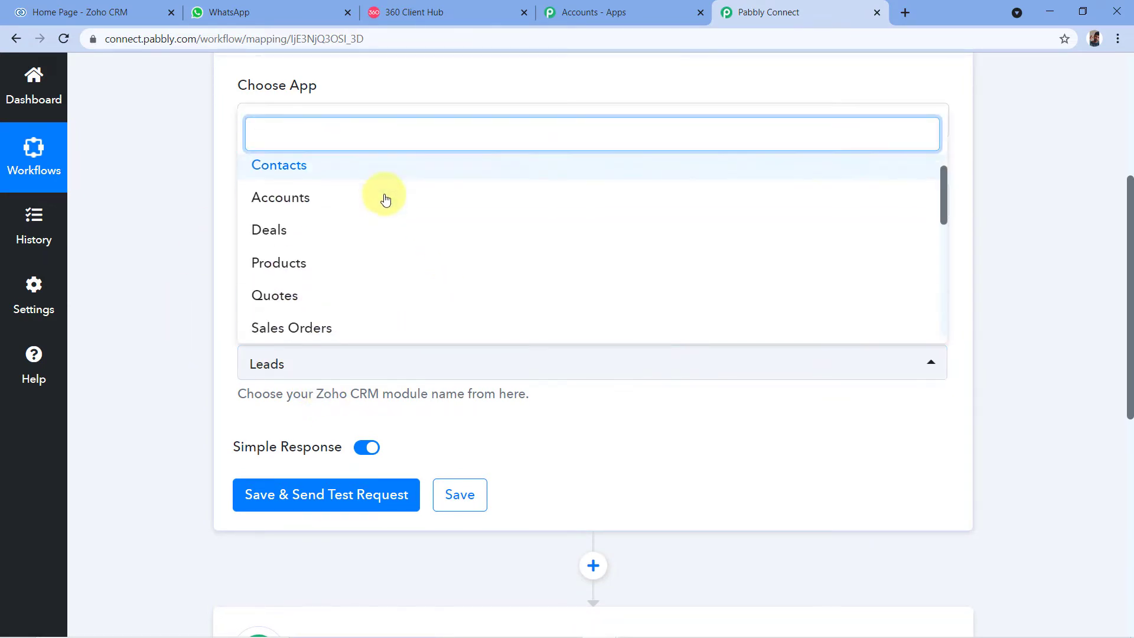
{"action": "scroll", "coordinate": [390, 201], "scroll_direction": "down", "scroll_amount": 4}
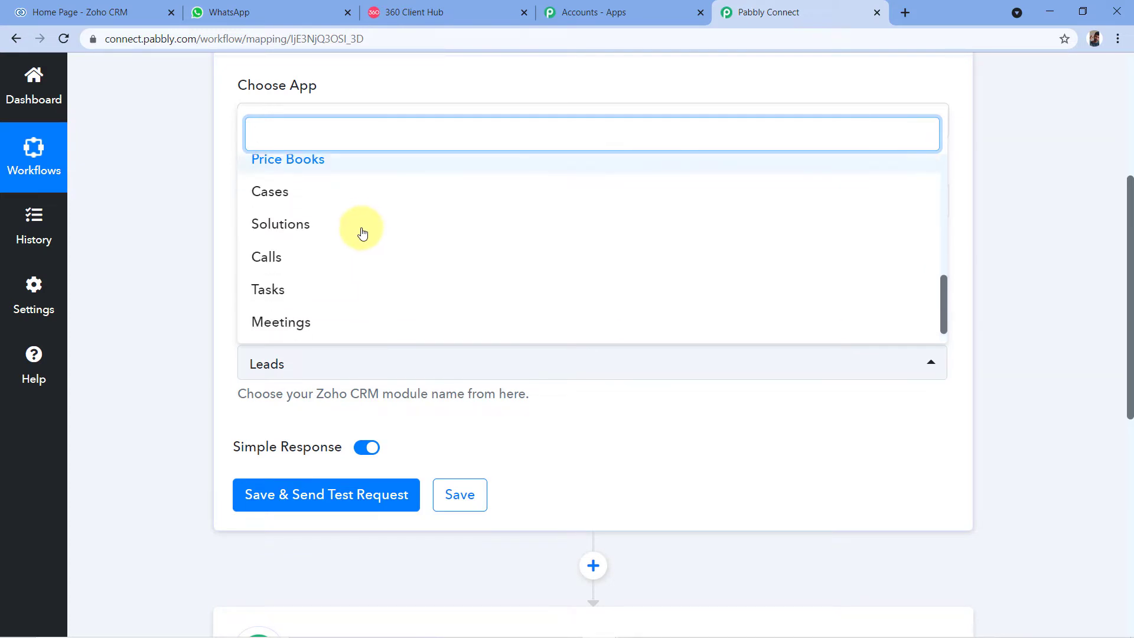
{"action": "scroll", "coordinate": [352, 280], "scroll_direction": "up", "scroll_amount": 7}
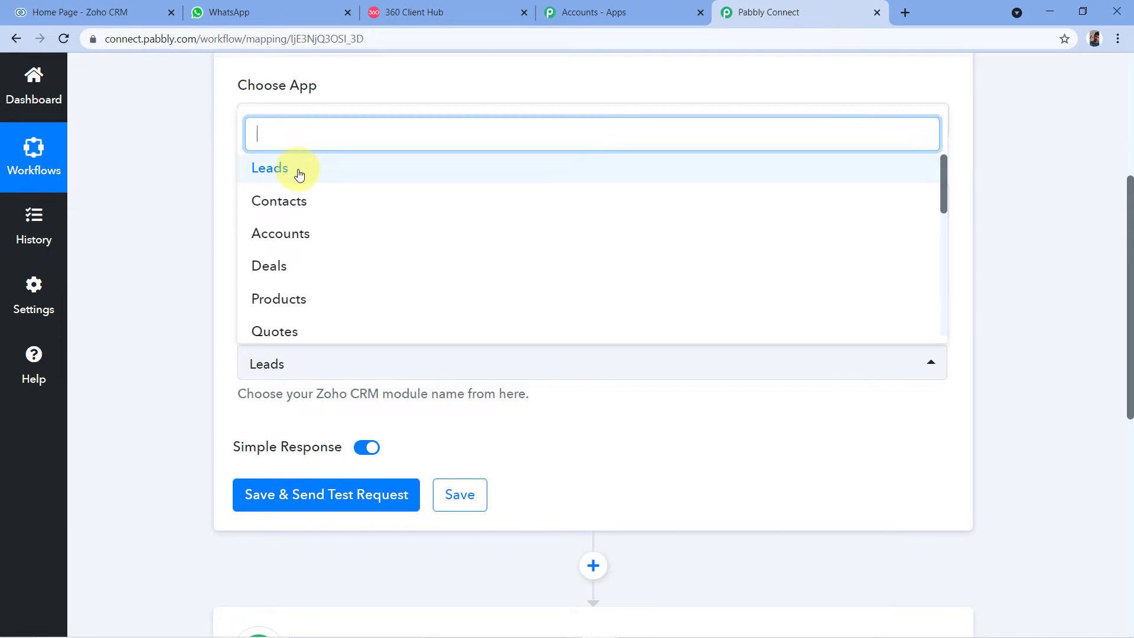
{"action": "left_click", "coordinate": [264, 168]}
{"action": "scroll", "coordinate": [218, 261], "scroll_direction": "down", "scroll_amount": 1}
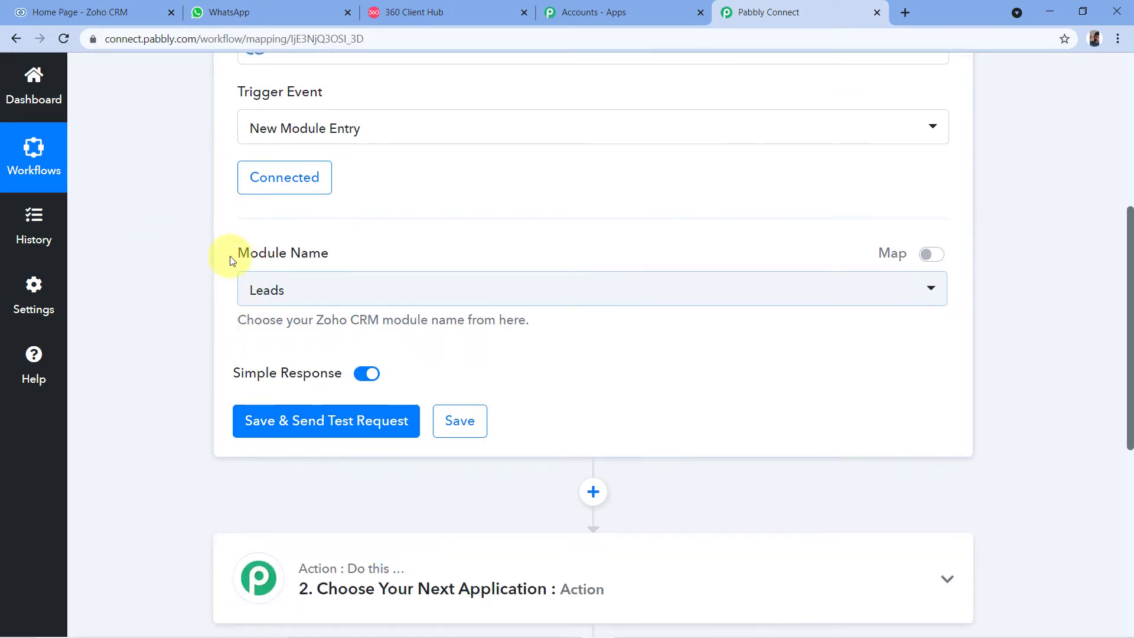
{"action": "left_click", "coordinate": [313, 419]}
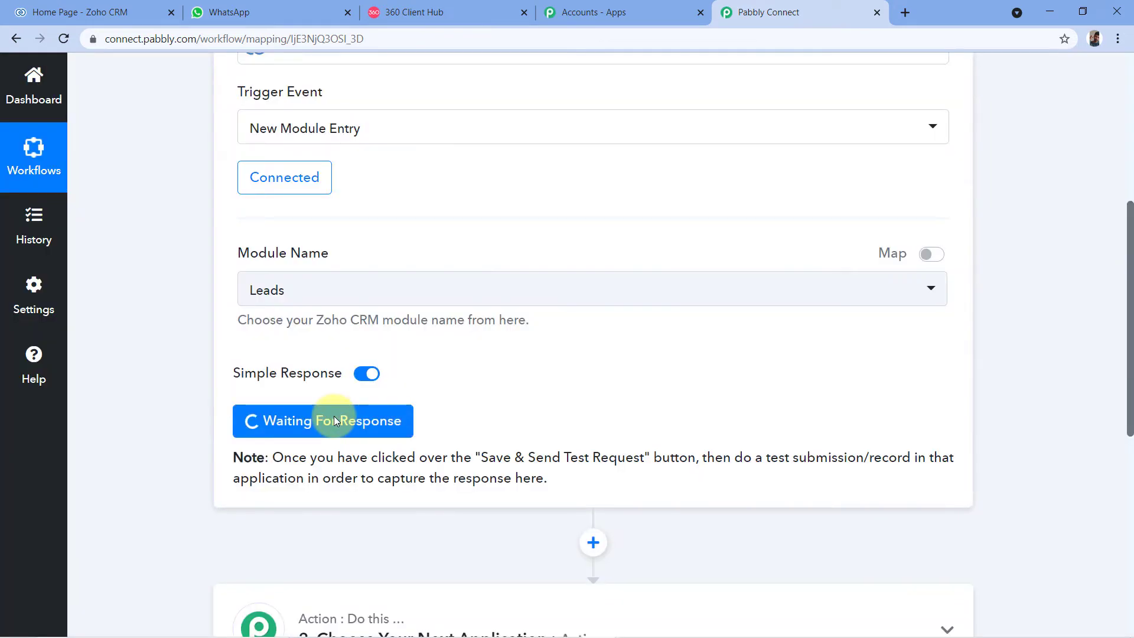
{"action": "mouse_move", "coordinate": [281, 400]}
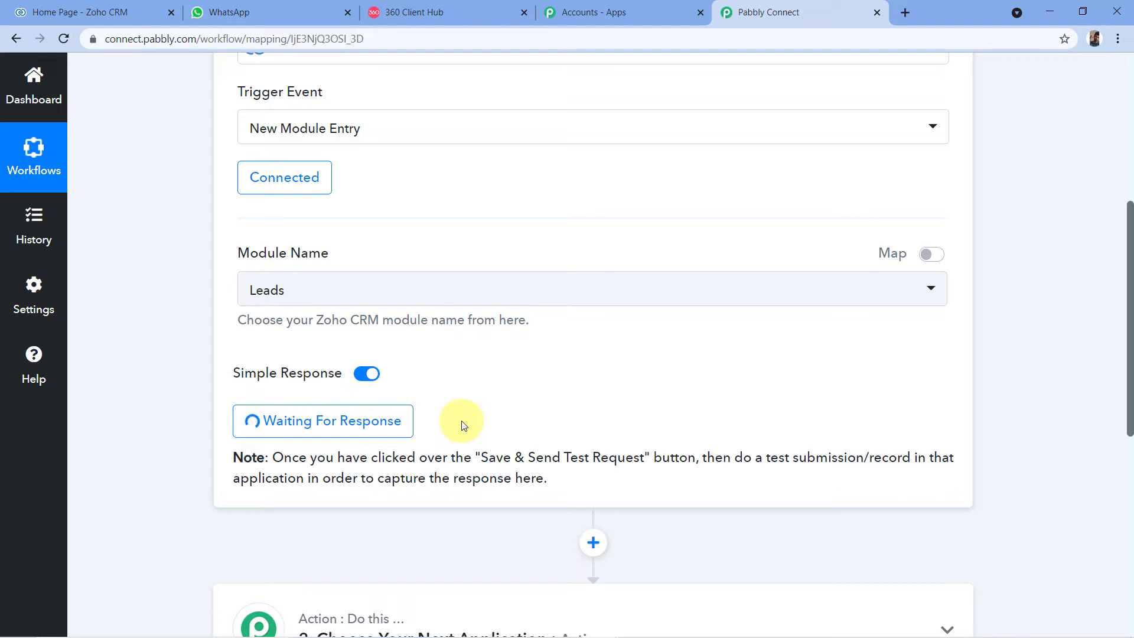
Switch to Zoho CRM and open a new lead form in Leads, checking briefly on the trigger's status in Pabbly Connect.
{"action": "left_click", "coordinate": [85, 12]}
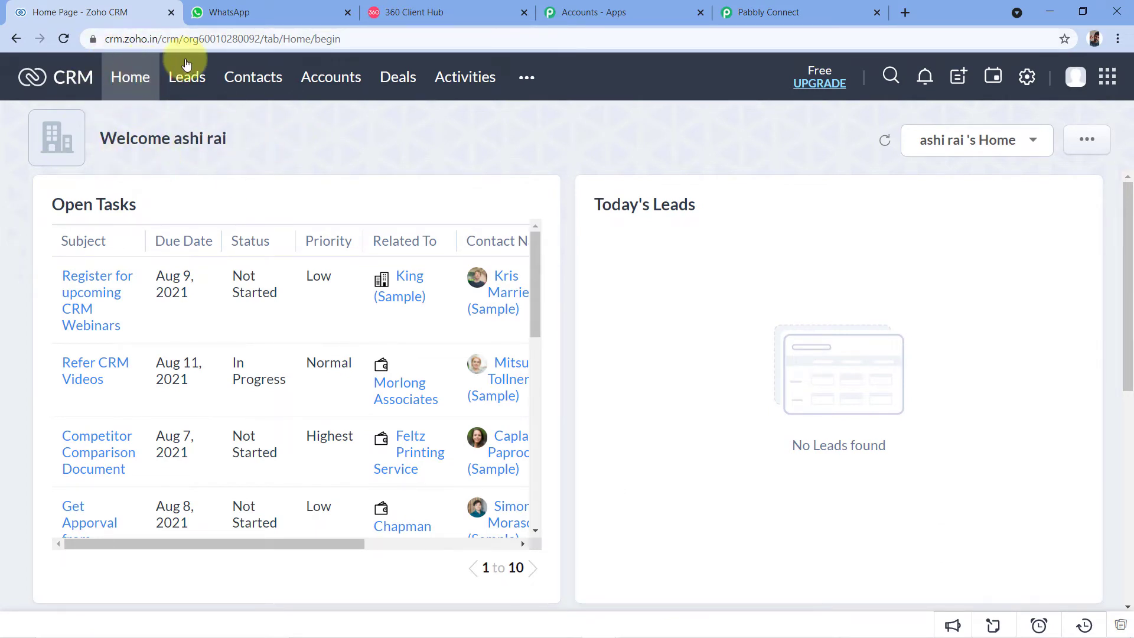
{"action": "left_click", "coordinate": [188, 81]}
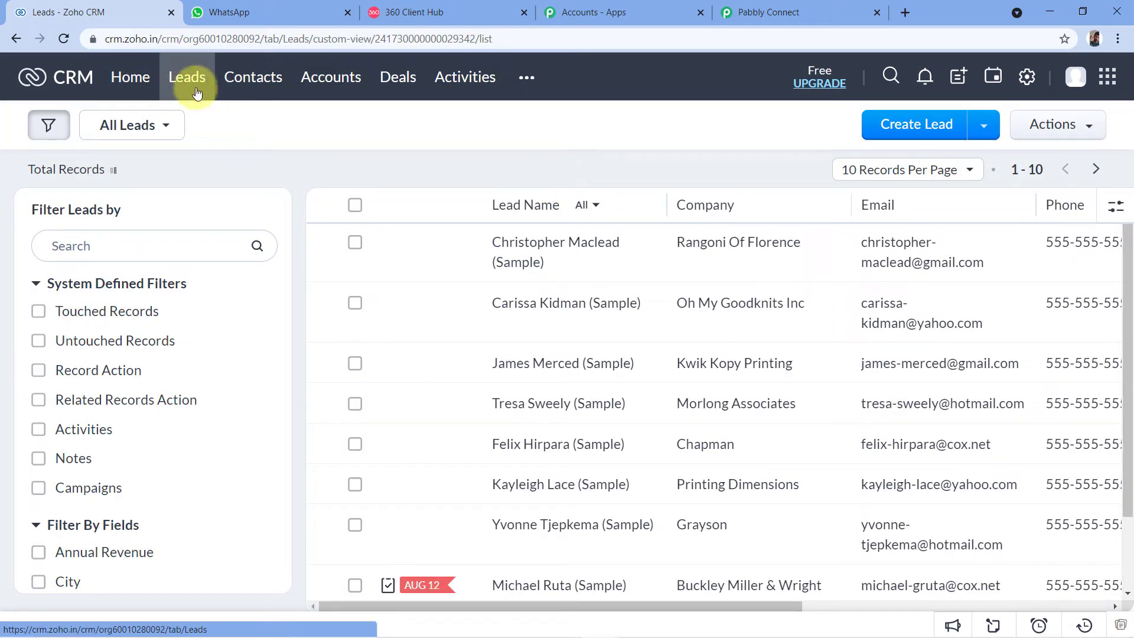
{"action": "left_click", "coordinate": [908, 121]}
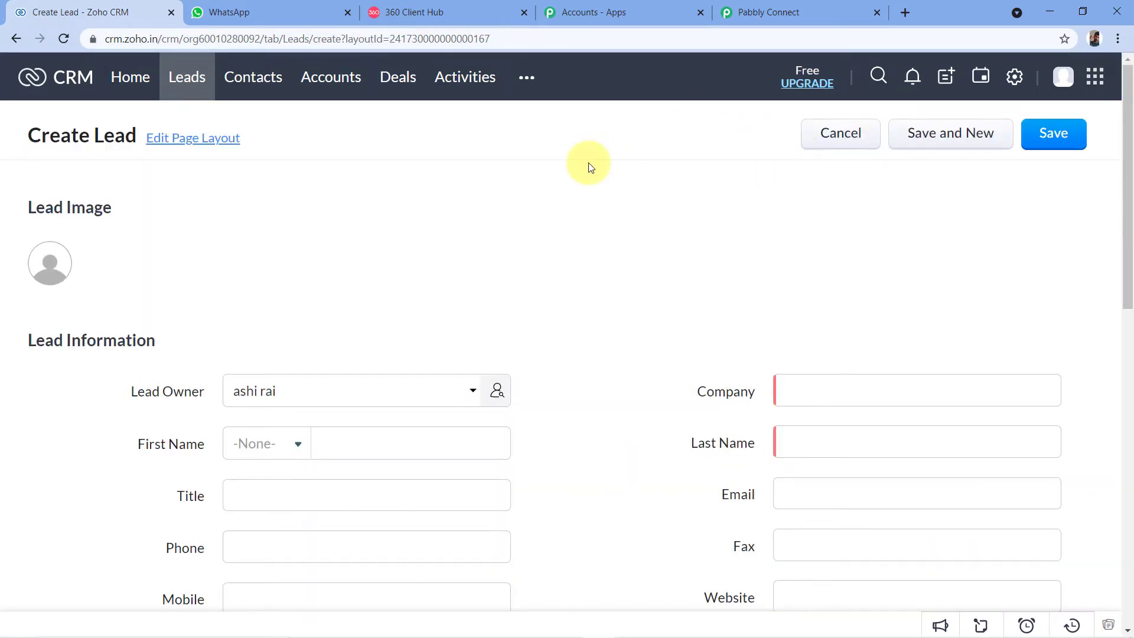
{"action": "scroll", "coordinate": [588, 161], "scroll_direction": "down", "scroll_amount": 2}
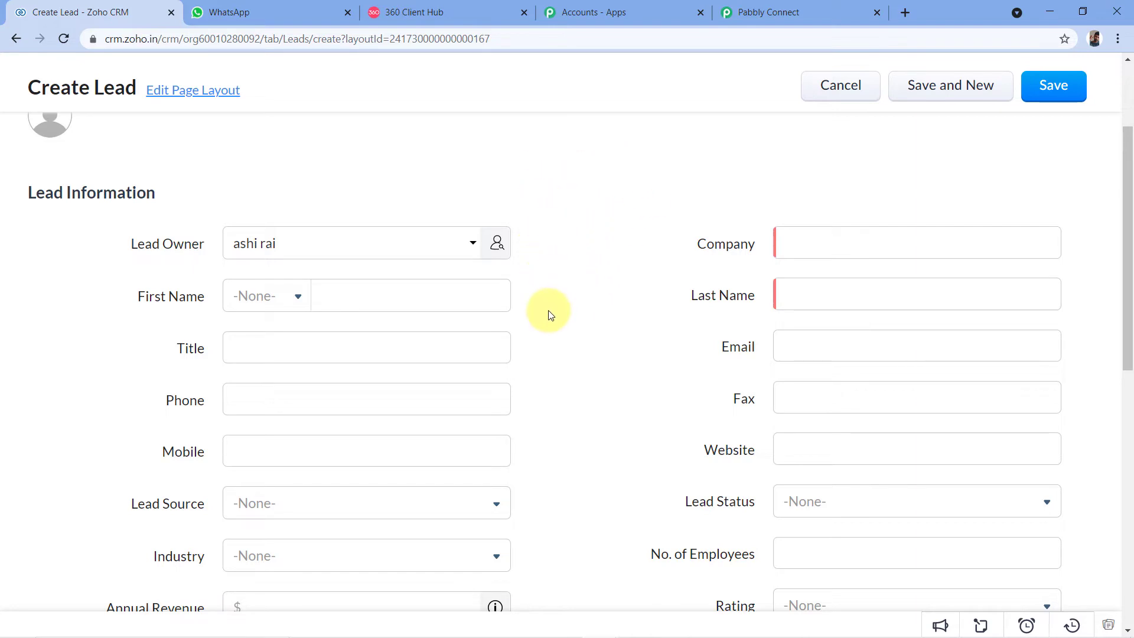
{"action": "left_click", "coordinate": [759, 11]}
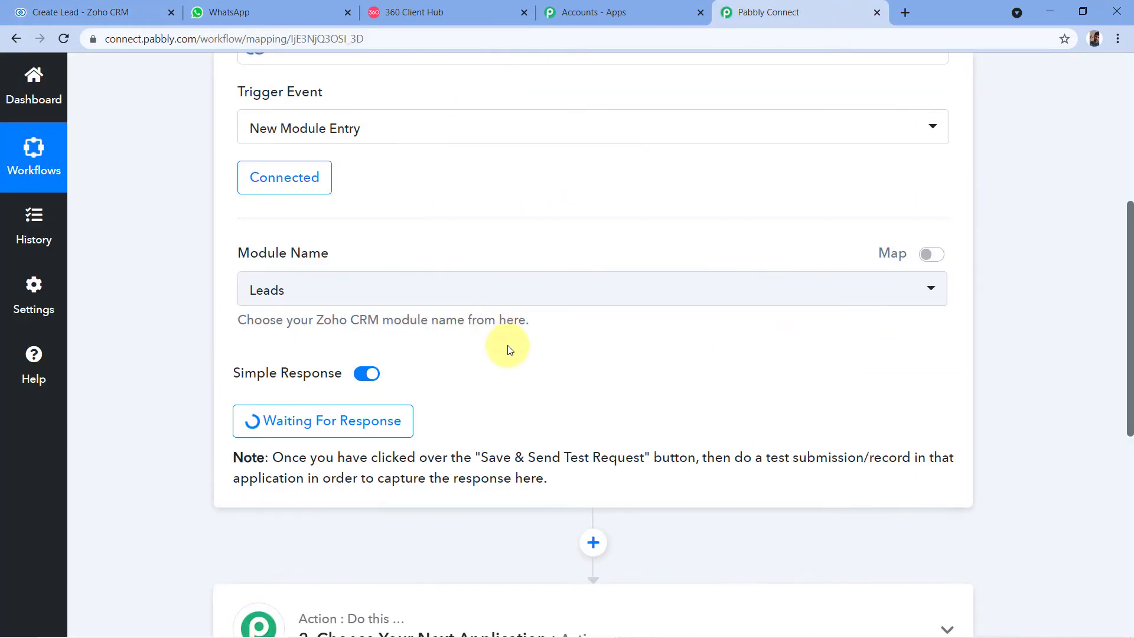
{"action": "left_click", "coordinate": [104, 12]}
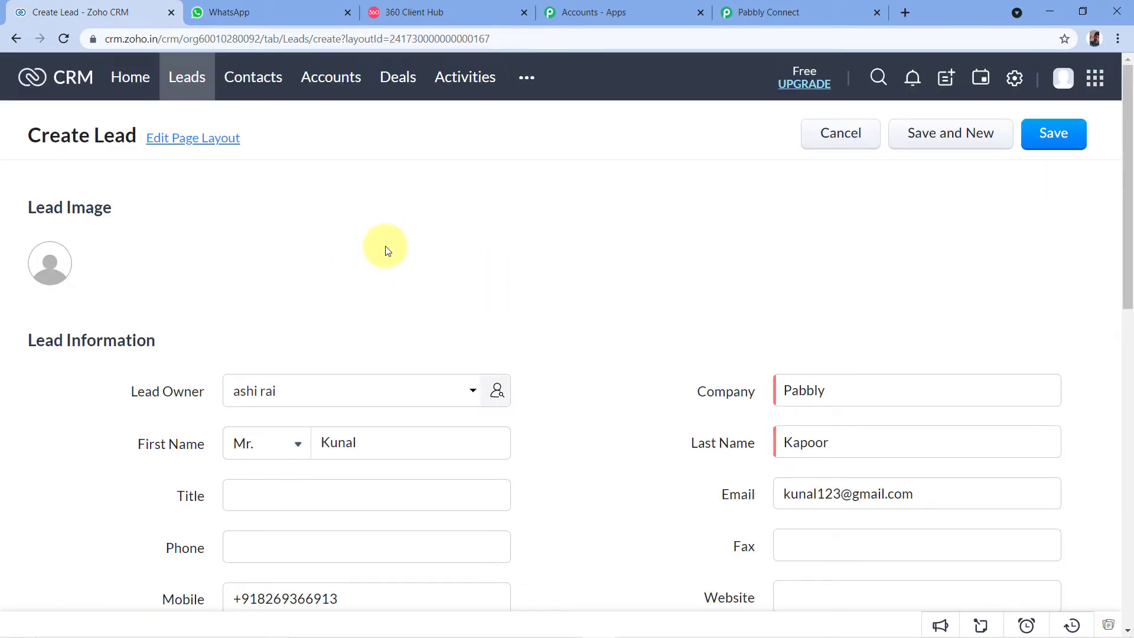
Review the filled-in lead from its lead information to its address details, then save it.
{"action": "scroll", "coordinate": [485, 172], "scroll_direction": "down", "scroll_amount": 3}
{"action": "scroll", "coordinate": [486, 173], "scroll_direction": "down", "scroll_amount": 1}
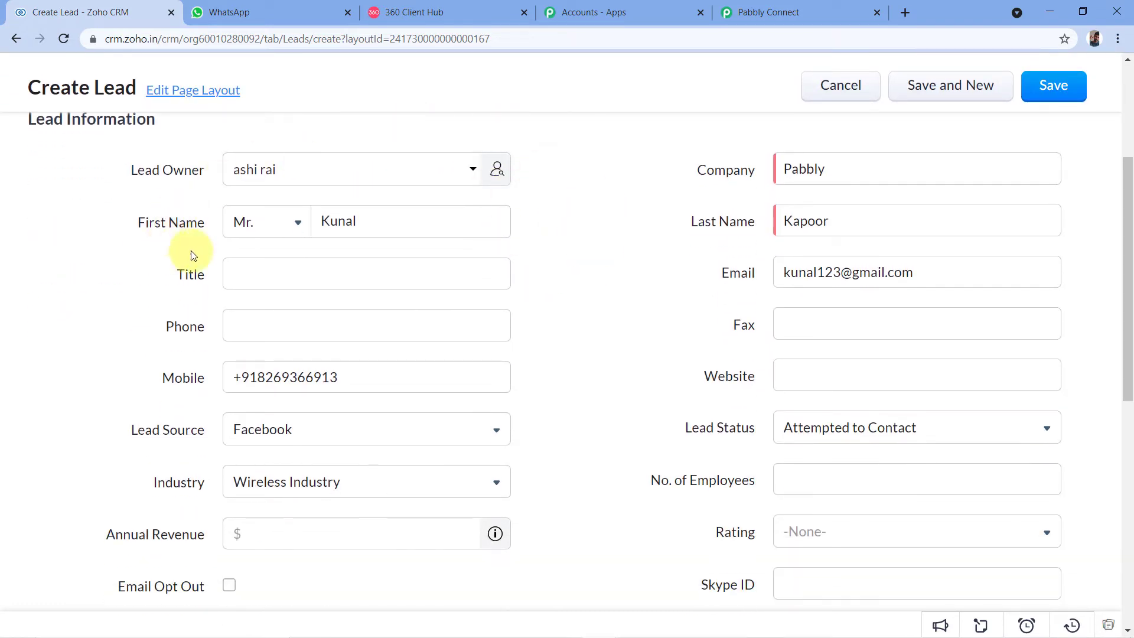
{"action": "scroll", "coordinate": [767, 224], "scroll_direction": "down", "scroll_amount": 1}
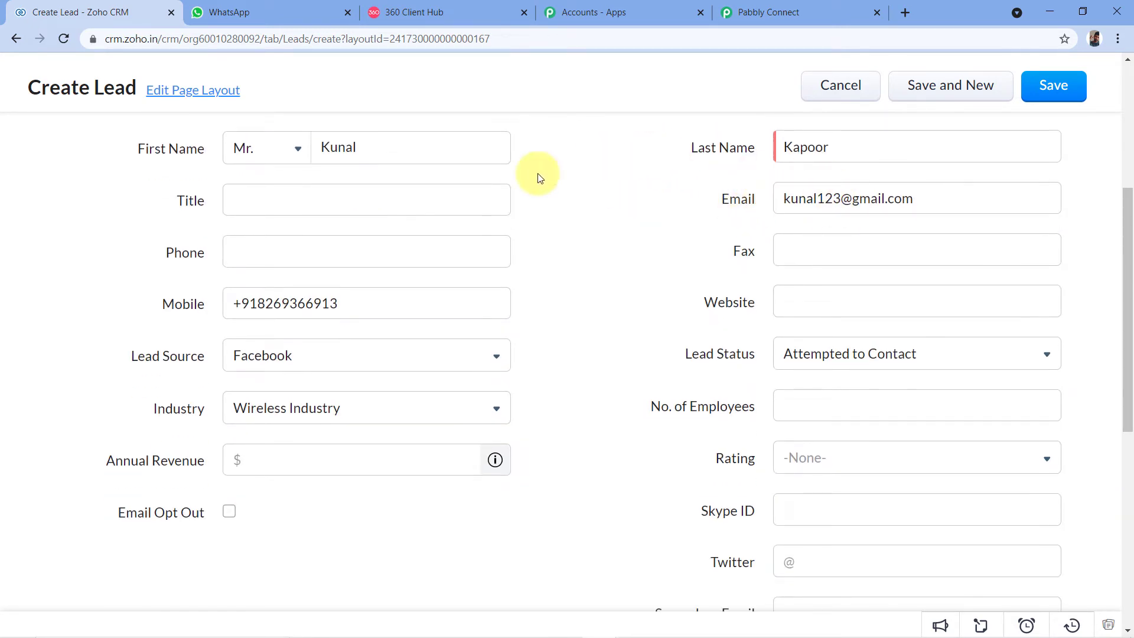
{"action": "scroll", "coordinate": [768, 219], "scroll_direction": "down", "scroll_amount": 1}
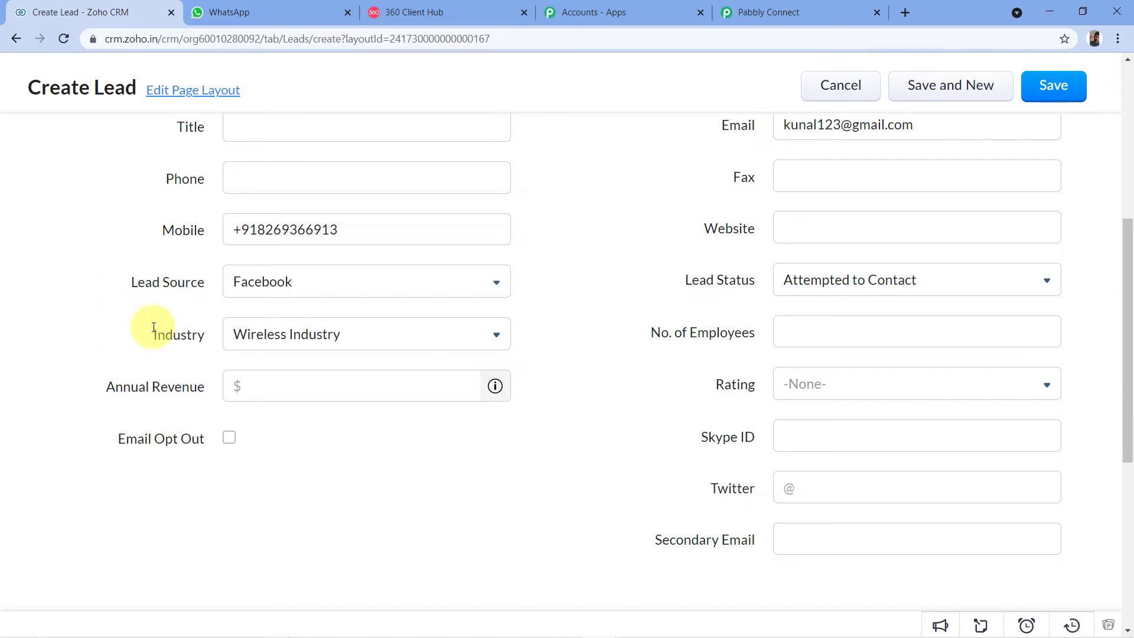
{"action": "scroll", "coordinate": [576, 330], "scroll_direction": "down", "scroll_amount": 6}
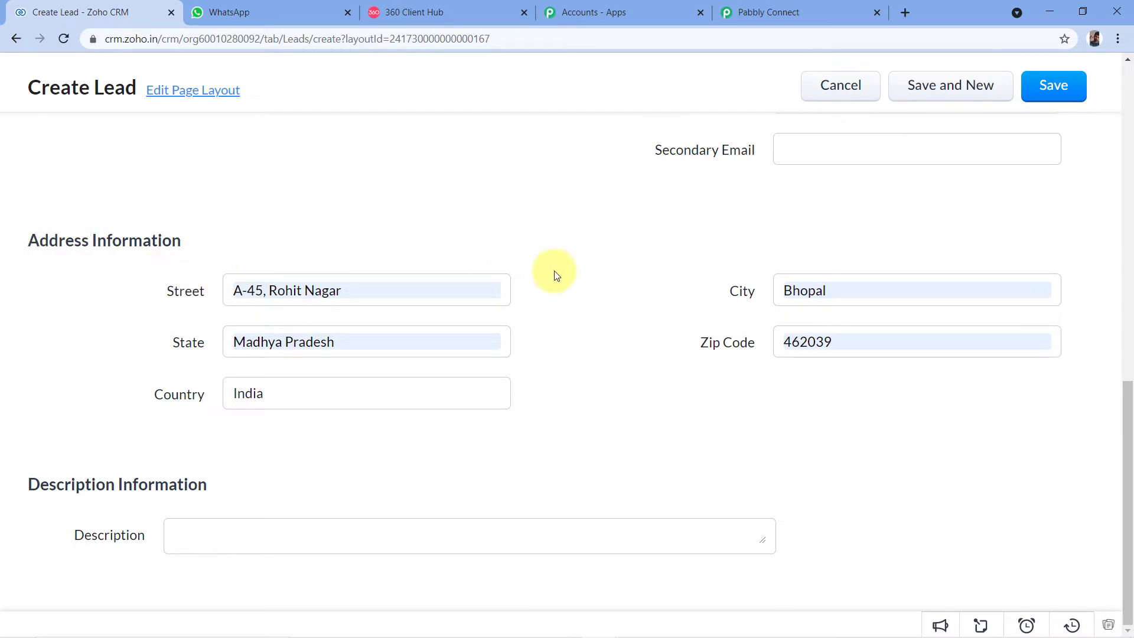
{"action": "scroll", "coordinate": [623, 280], "scroll_direction": "up", "scroll_amount": 8}
{"action": "scroll", "coordinate": [628, 317], "scroll_direction": "up", "scroll_amount": 5}
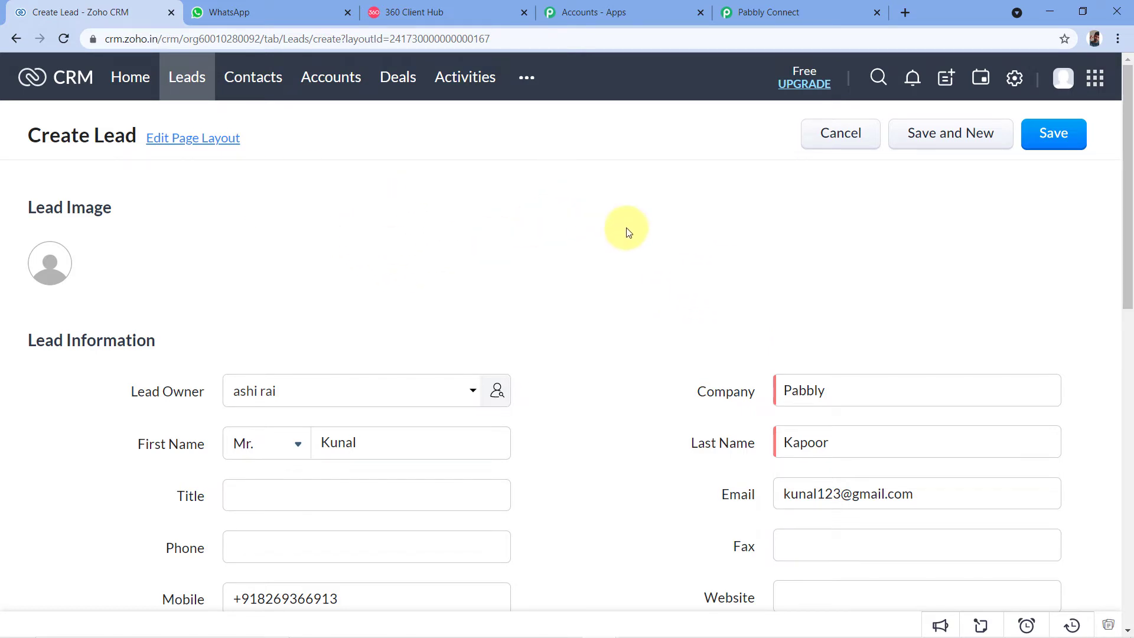
{"action": "left_click", "coordinate": [1048, 145]}
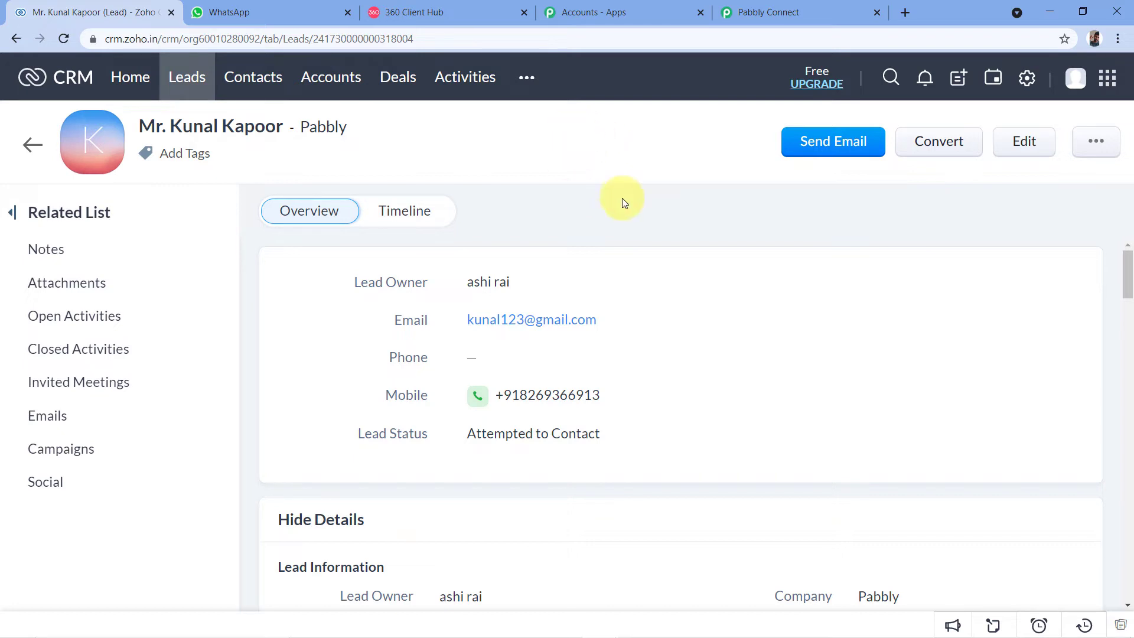
Return to Pabbly Connect and examine the response captured by the Zoho CRM trigger for the new lead.
{"action": "left_click", "coordinate": [809, 8]}
{"action": "scroll", "coordinate": [581, 248], "scroll_direction": "down", "scroll_amount": 4}
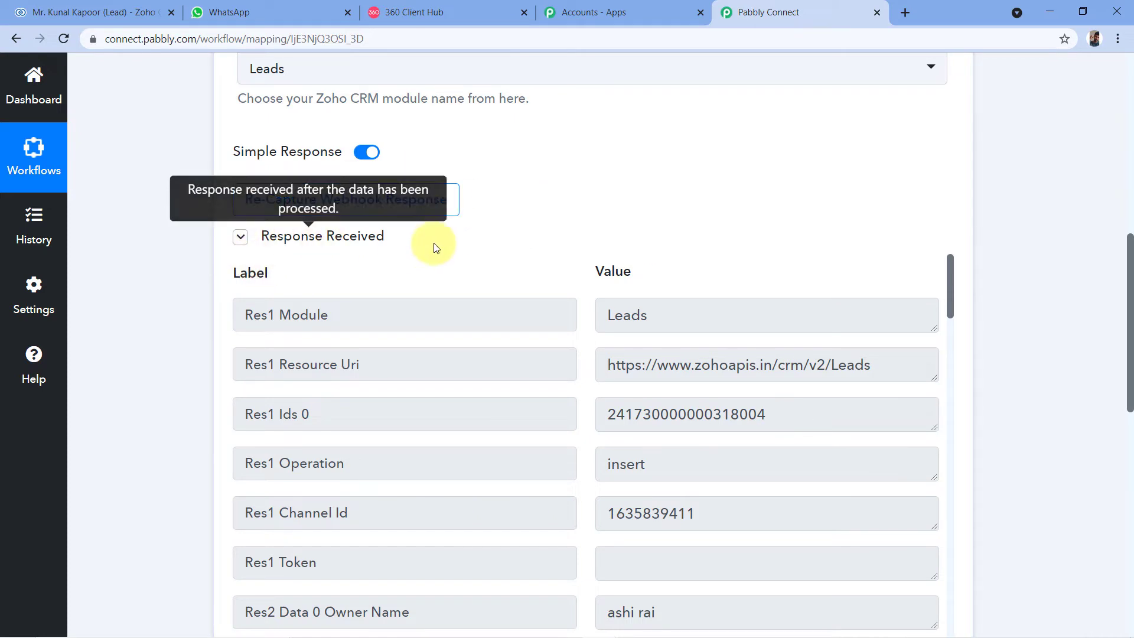
{"action": "scroll", "coordinate": [600, 216], "scroll_direction": "down", "scroll_amount": 1}
{"action": "scroll", "coordinate": [543, 219], "scroll_direction": "down", "scroll_amount": 4}
{"action": "scroll", "coordinate": [565, 222], "scroll_direction": "down", "scroll_amount": 5}
{"action": "scroll", "coordinate": [549, 227], "scroll_direction": "down", "scroll_amount": 9}
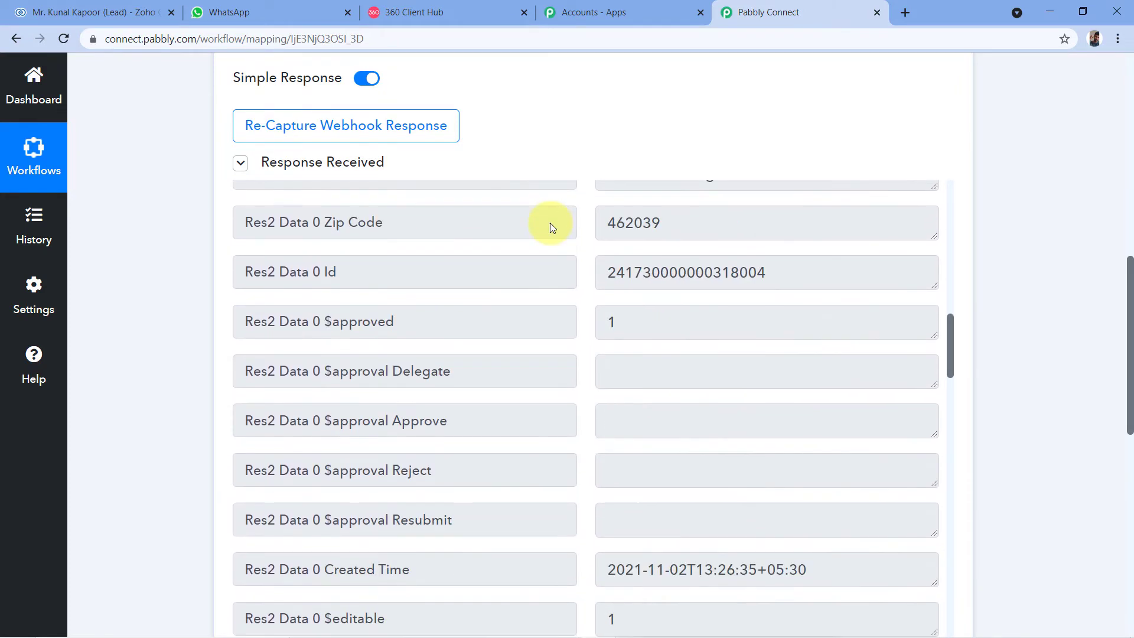
{"action": "scroll", "coordinate": [551, 227], "scroll_direction": "down", "scroll_amount": 8}
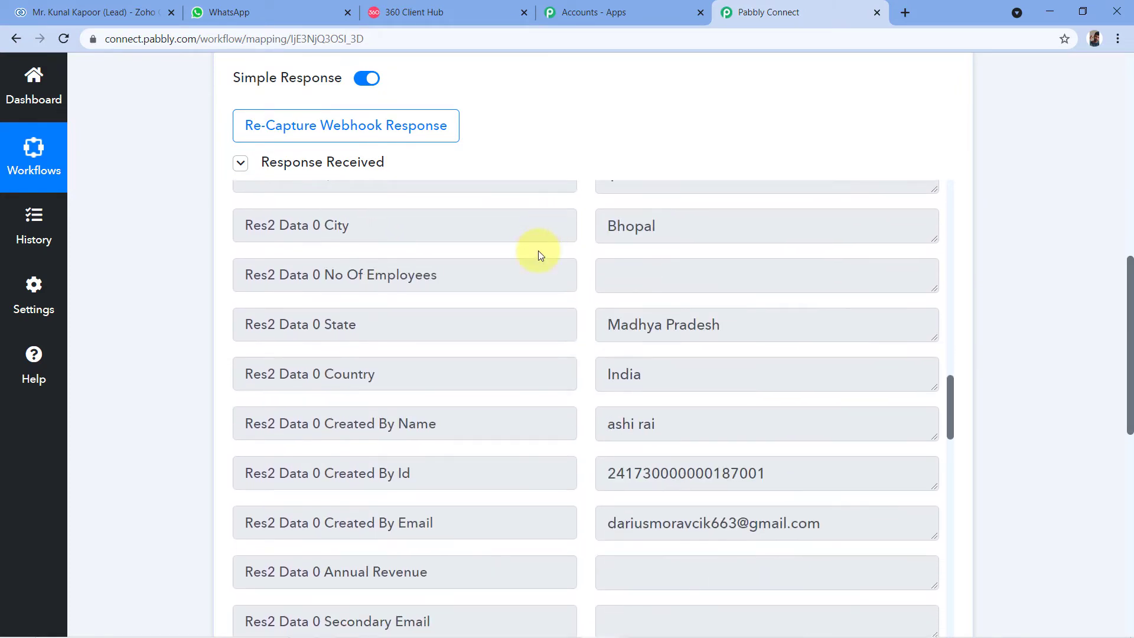
{"action": "scroll", "coordinate": [555, 242], "scroll_direction": "down", "scroll_amount": 4}
{"action": "scroll", "coordinate": [578, 244], "scroll_direction": "down", "scroll_amount": 8}
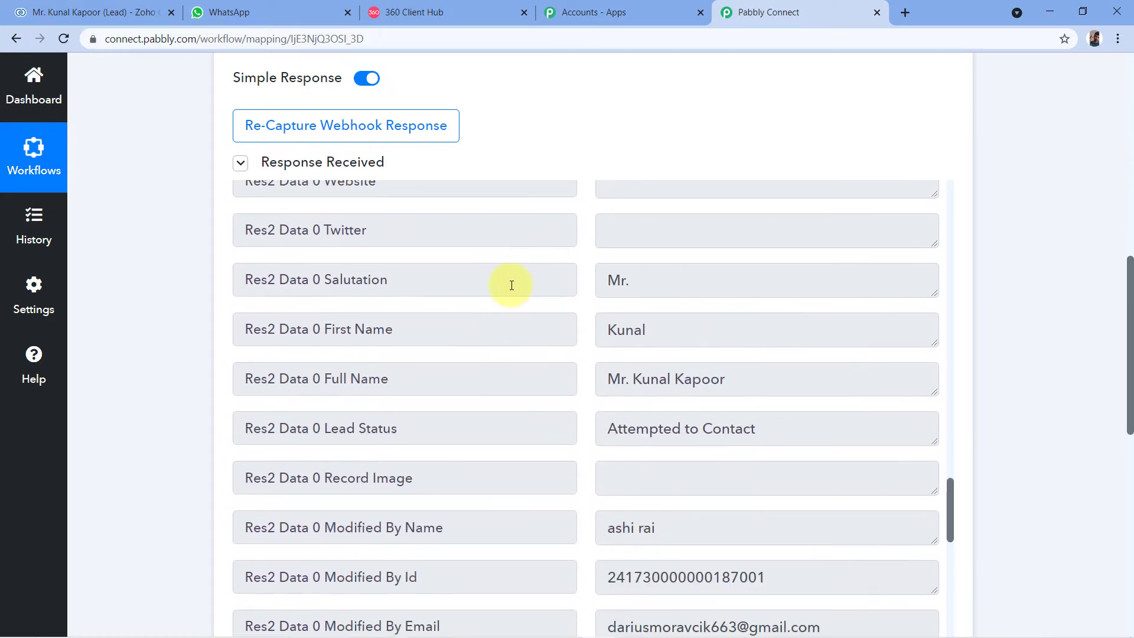
Check the lead's full name, mobile number and lead source among the fields of the captured response.
{"action": "scroll", "coordinate": [414, 319], "scroll_direction": "down", "scroll_amount": 1}
{"action": "left_click", "coordinate": [760, 305]}
{"action": "left_click", "coordinate": [573, 302]}
{"action": "scroll", "coordinate": [577, 313], "scroll_direction": "down", "scroll_amount": 2}
{"action": "scroll", "coordinate": [586, 302], "scroll_direction": "down", "scroll_amount": 8}
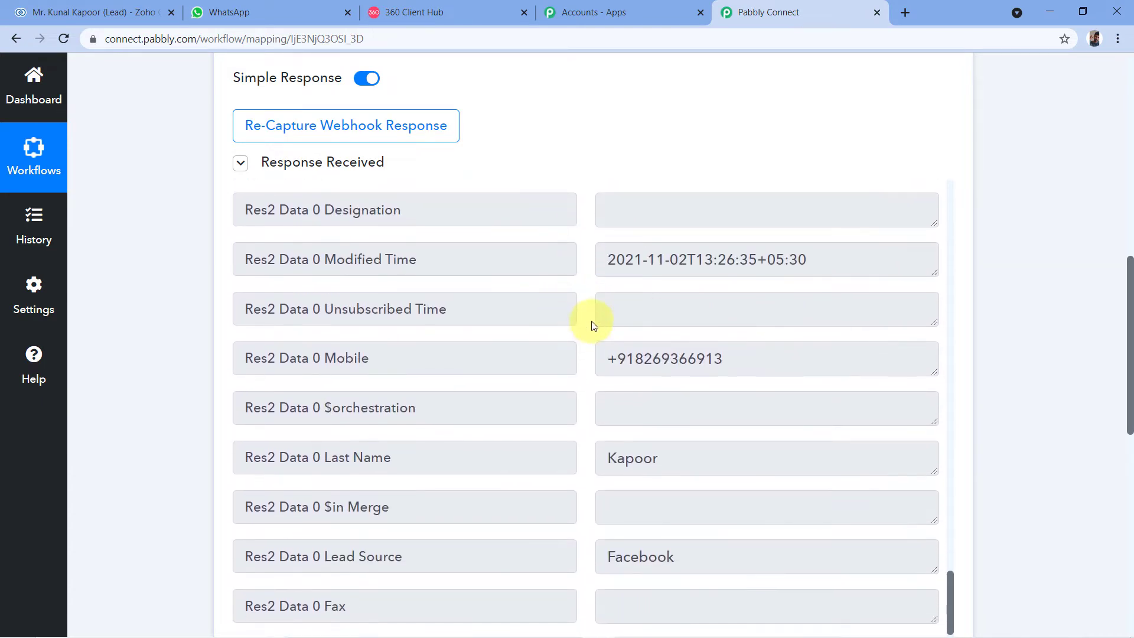
{"action": "left_click", "coordinate": [783, 353]}
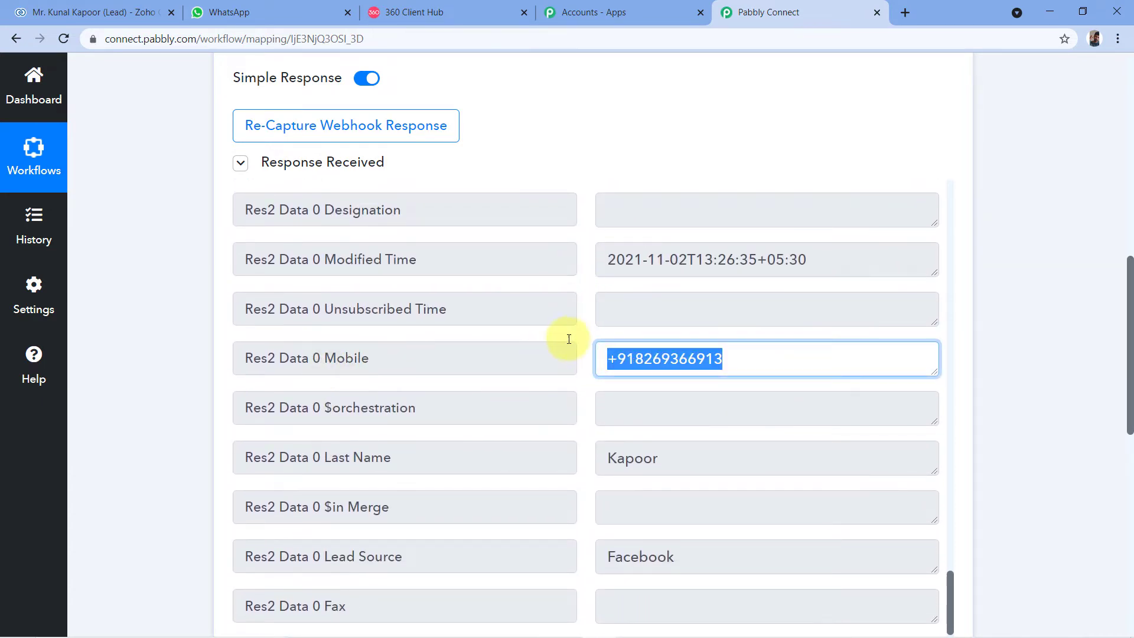
{"action": "scroll", "coordinate": [561, 346], "scroll_direction": "down", "scroll_amount": 3}
{"action": "left_click", "coordinate": [682, 361]}
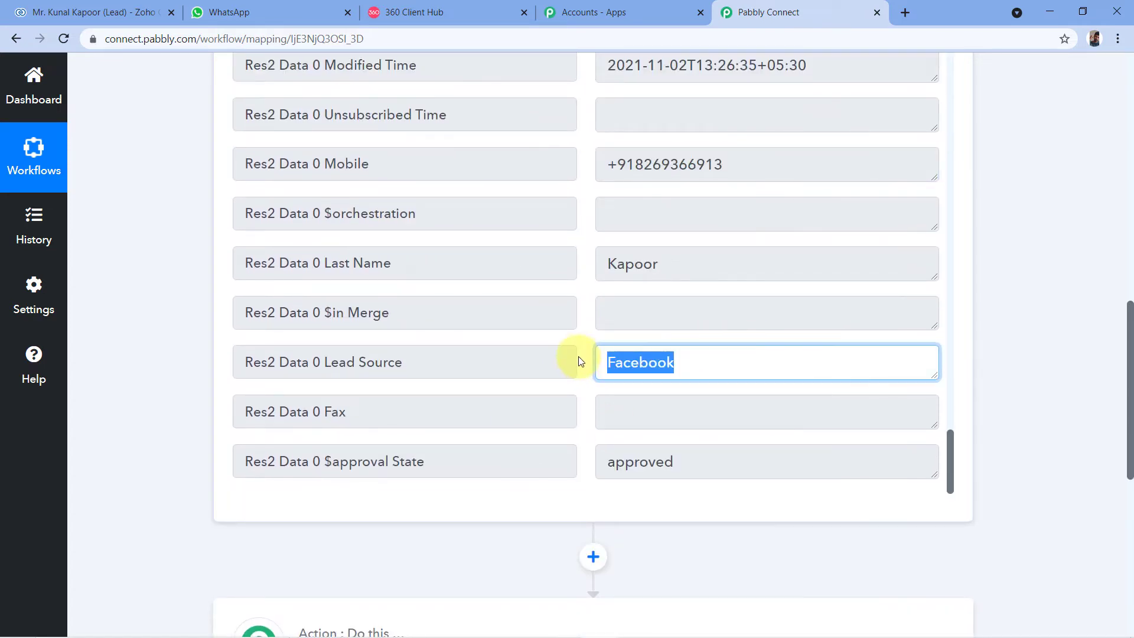
{"action": "scroll", "coordinate": [587, 312], "scroll_direction": "up", "scroll_amount": 12}
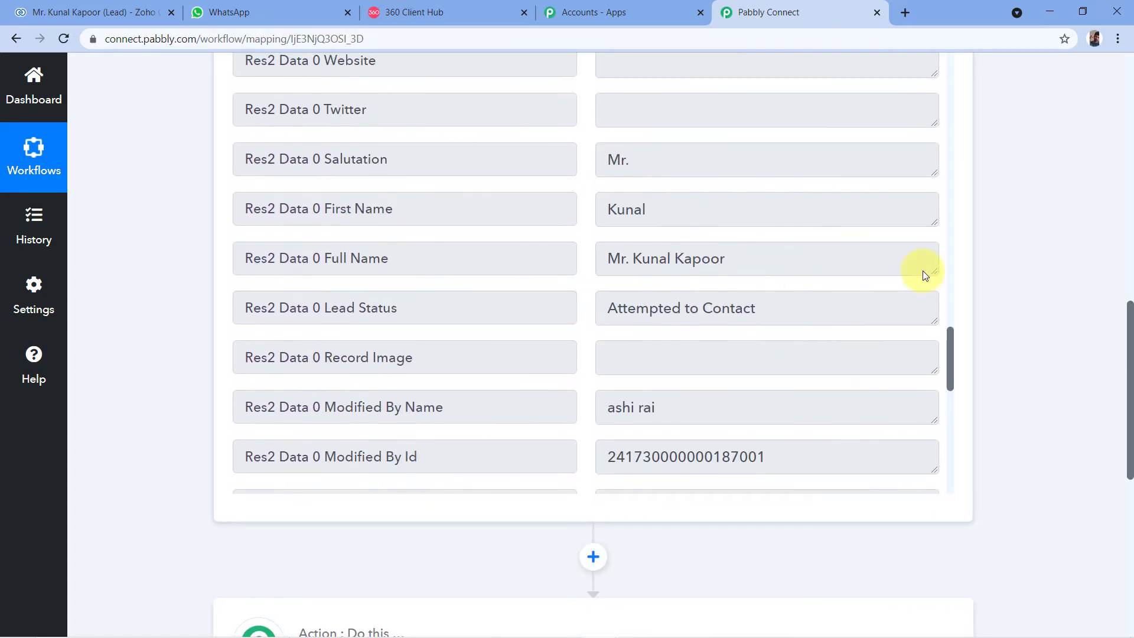
{"action": "scroll", "coordinate": [945, 260], "scroll_direction": "up", "scroll_amount": 5}
{"action": "scroll", "coordinate": [767, 248], "scroll_direction": "down", "scroll_amount": 2}
{"action": "scroll", "coordinate": [585, 319], "scroll_direction": "up", "scroll_amount": 3}
{"action": "scroll", "coordinate": [578, 319], "scroll_direction": "down", "scroll_amount": 4}
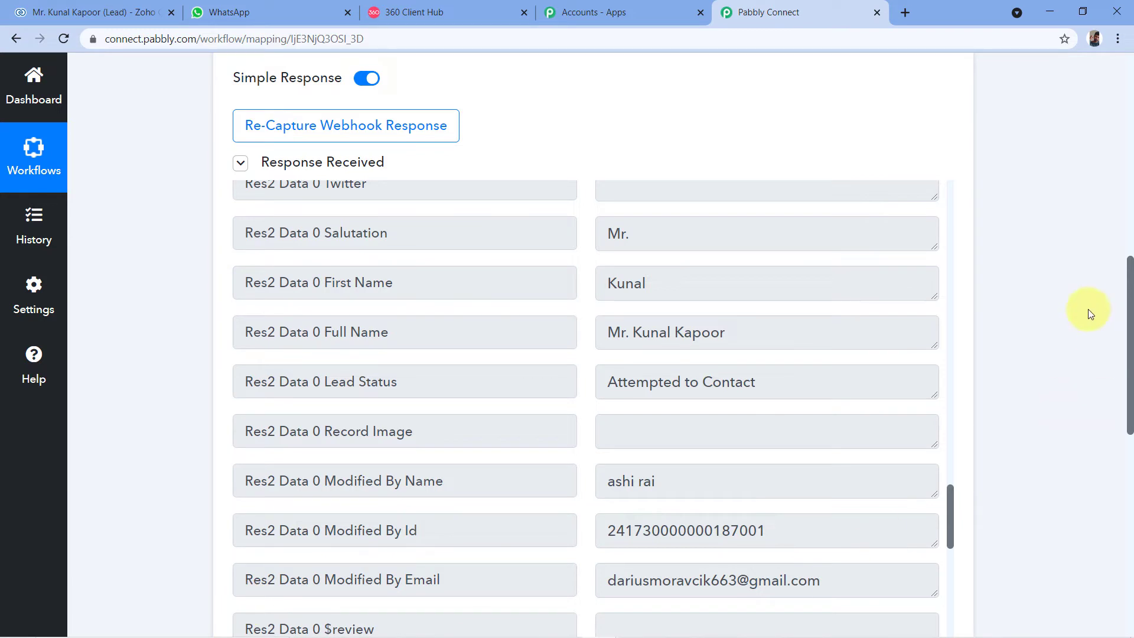
Search the action apps for "360" and choose WhatsApp by 360Dialog as the workflow's action application.
{"action": "scroll", "coordinate": [986, 244], "scroll_direction": "down", "scroll_amount": 10}
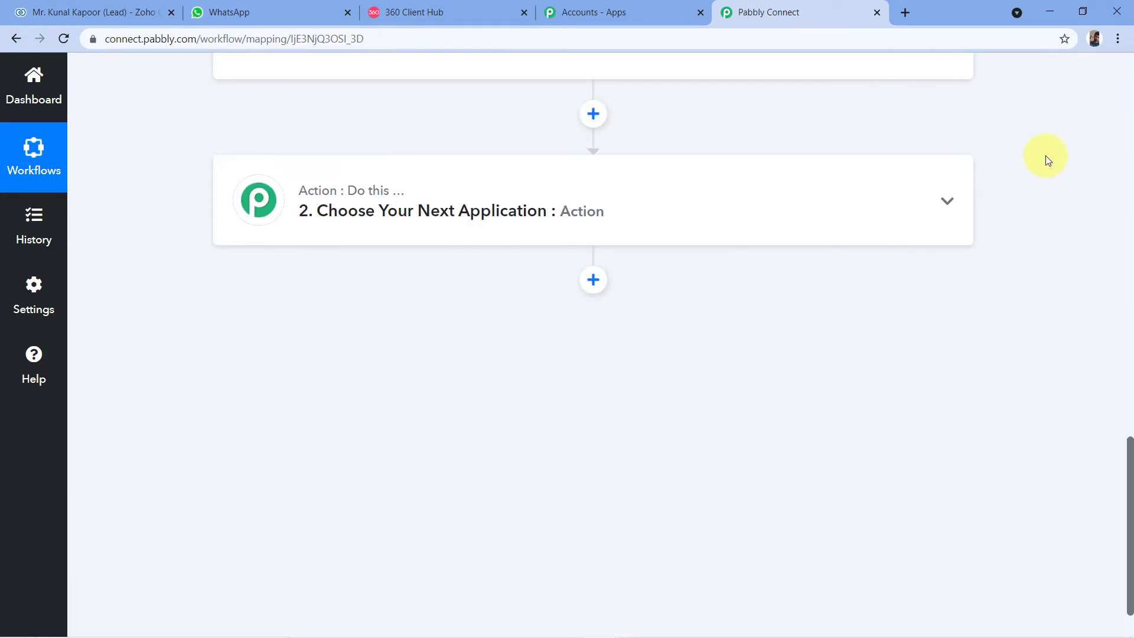
{"action": "left_click", "coordinate": [407, 209]}
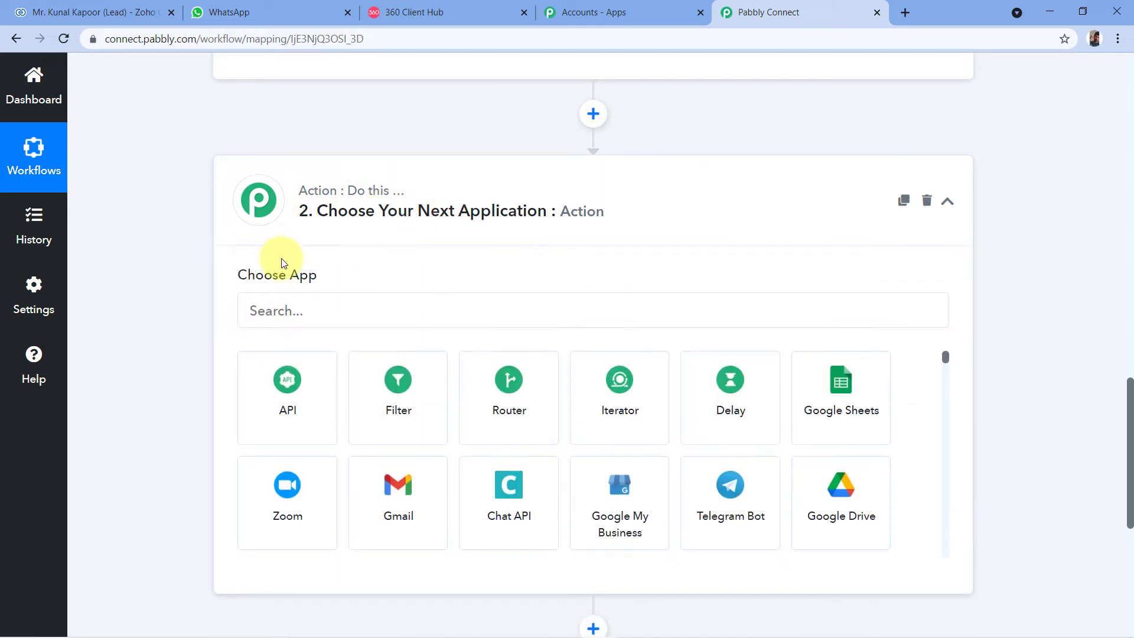
{"action": "left_click", "coordinate": [269, 318]}
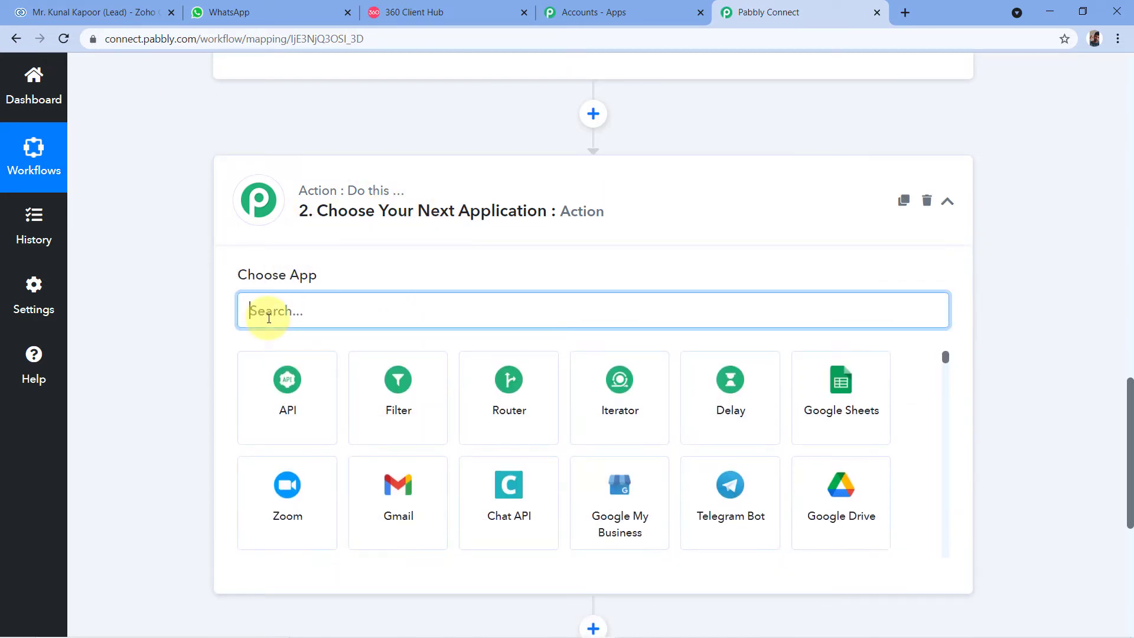
{"action": "type", "text": "360"}
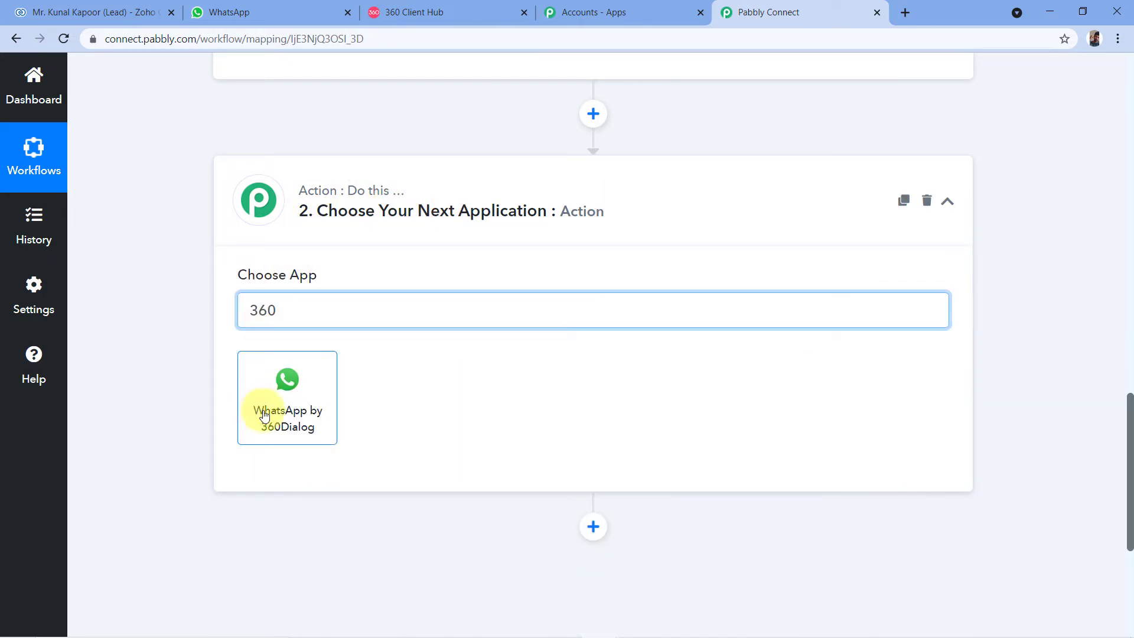
{"action": "left_click", "coordinate": [291, 399]}
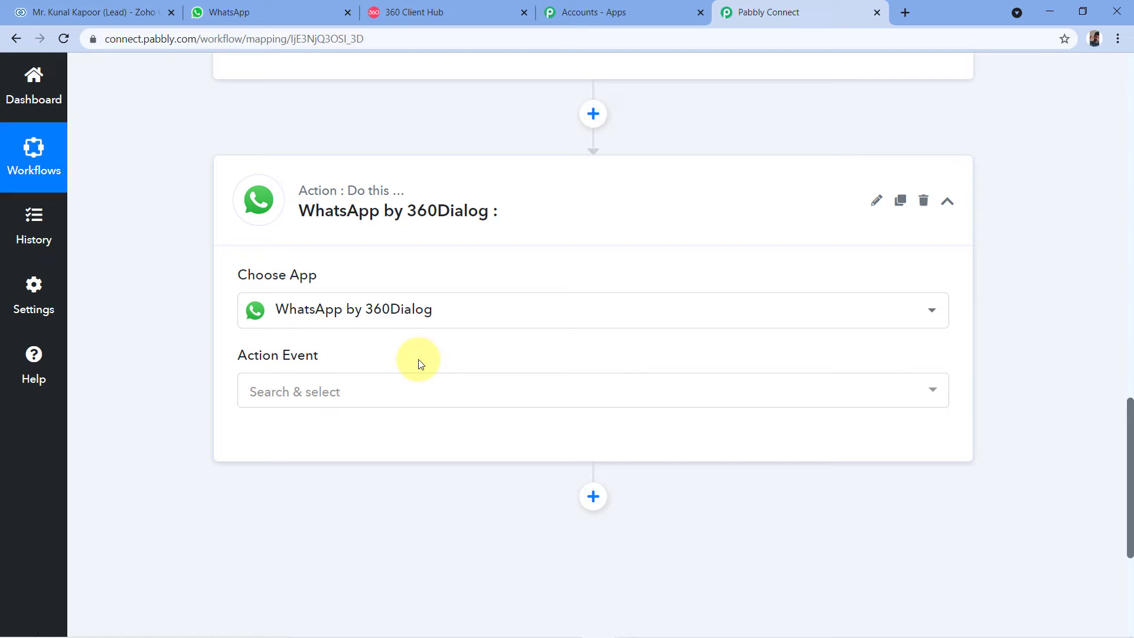
Set the action event of the WhatsApp by 360Dialog step to Send Template Message.
{"action": "scroll", "coordinate": [407, 359], "scroll_direction": "down", "scroll_amount": 1}
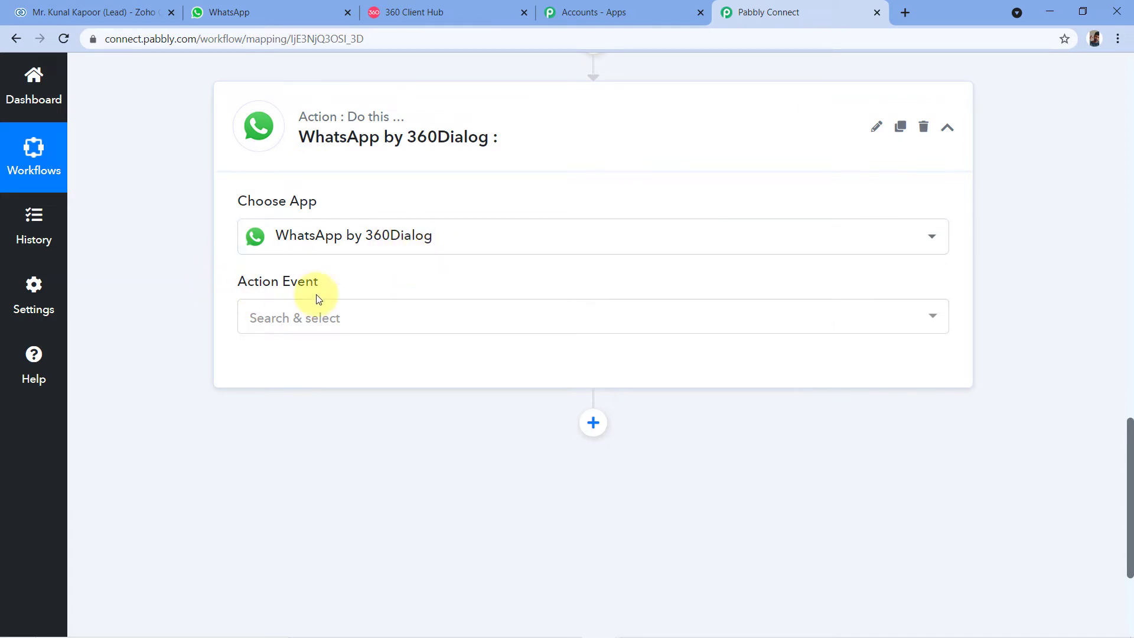
{"action": "left_click", "coordinate": [330, 329]}
{"action": "left_click", "coordinate": [281, 397]}
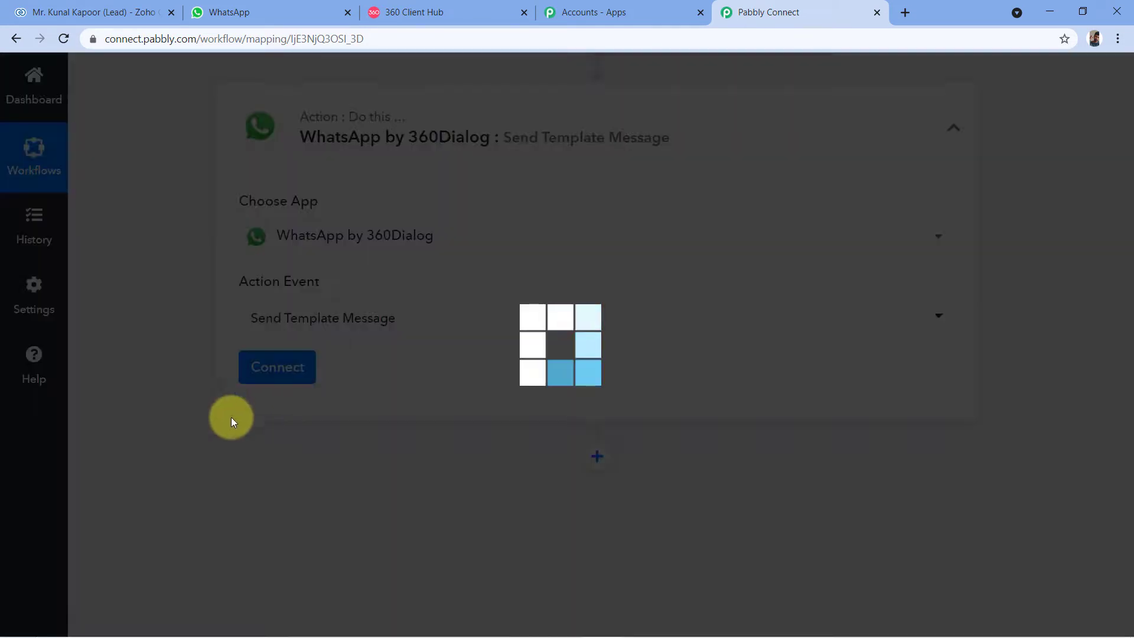
Start connecting the WhatsApp by 360Dialog account with a new connection and check its API key and domain fields.
{"action": "left_click", "coordinate": [301, 376]}
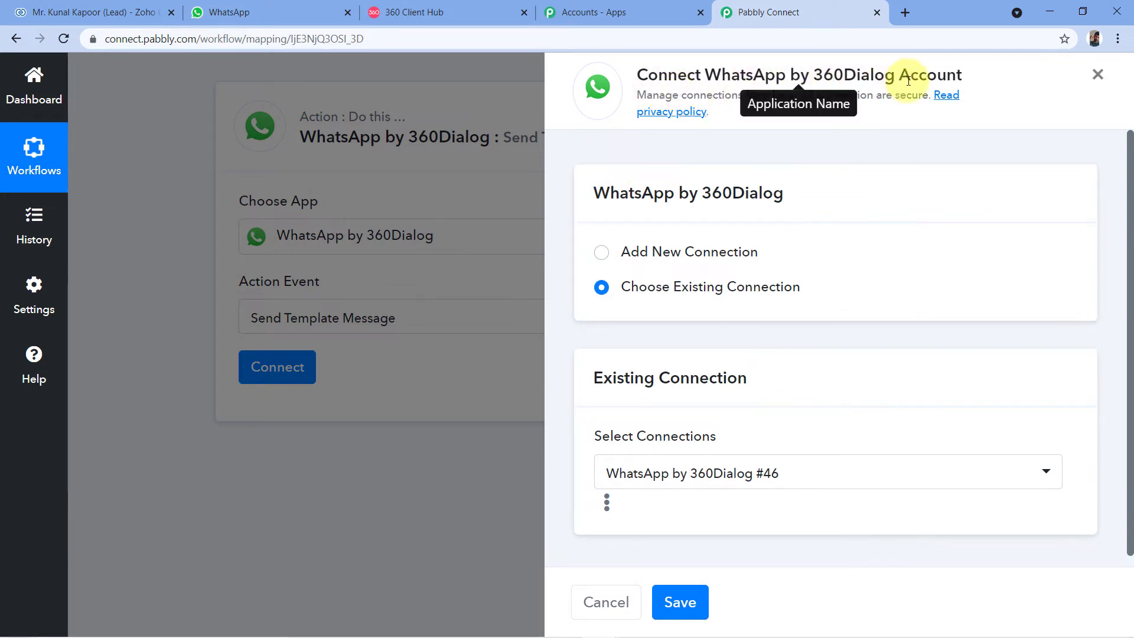
{"action": "left_click", "coordinate": [603, 254]}
{"action": "scroll", "coordinate": [721, 236], "scroll_direction": "down", "scroll_amount": 3}
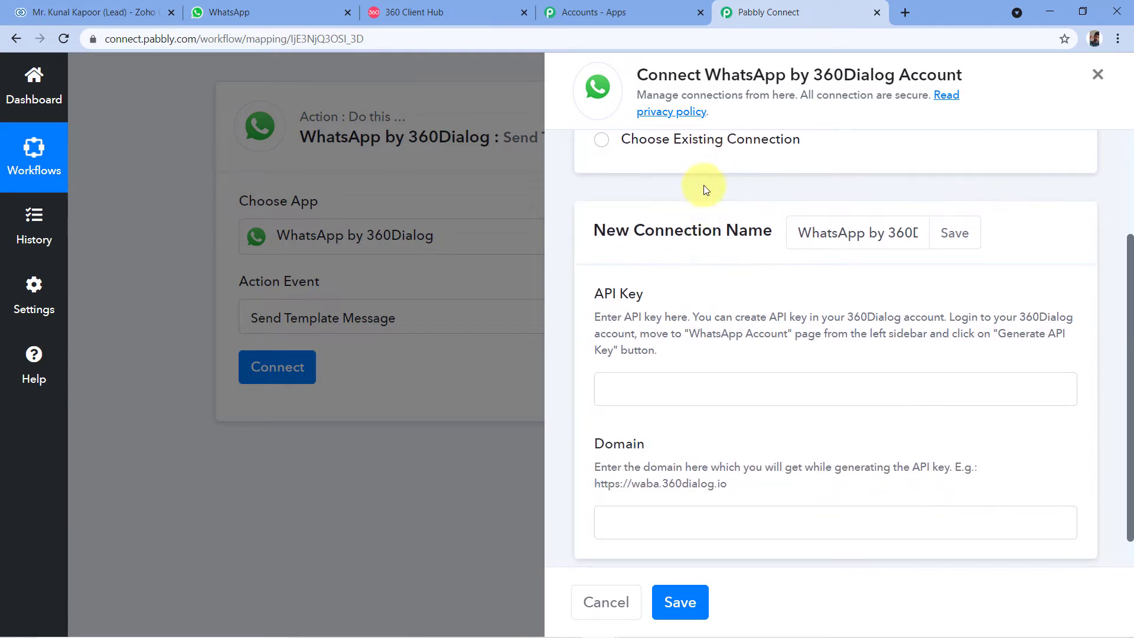
{"action": "scroll", "coordinate": [704, 186], "scroll_direction": "down", "scroll_amount": 1}
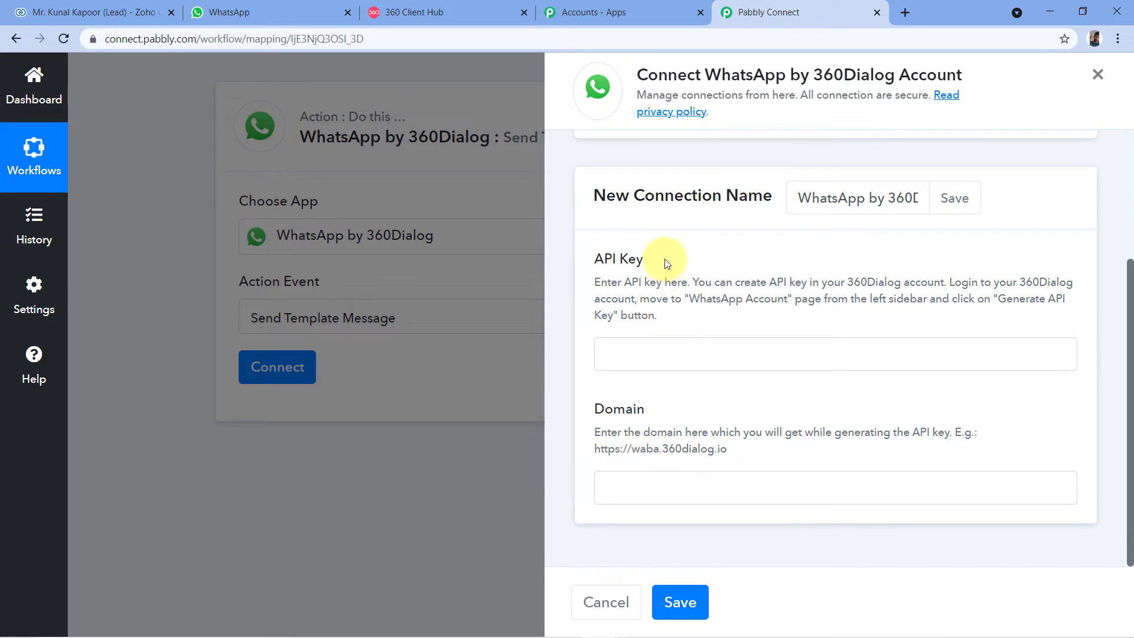
Switch to 360 Client Hub and check on the WhatsApp Accounts page where the API key is generated for the connection.
{"action": "left_click", "coordinate": [475, 15]}
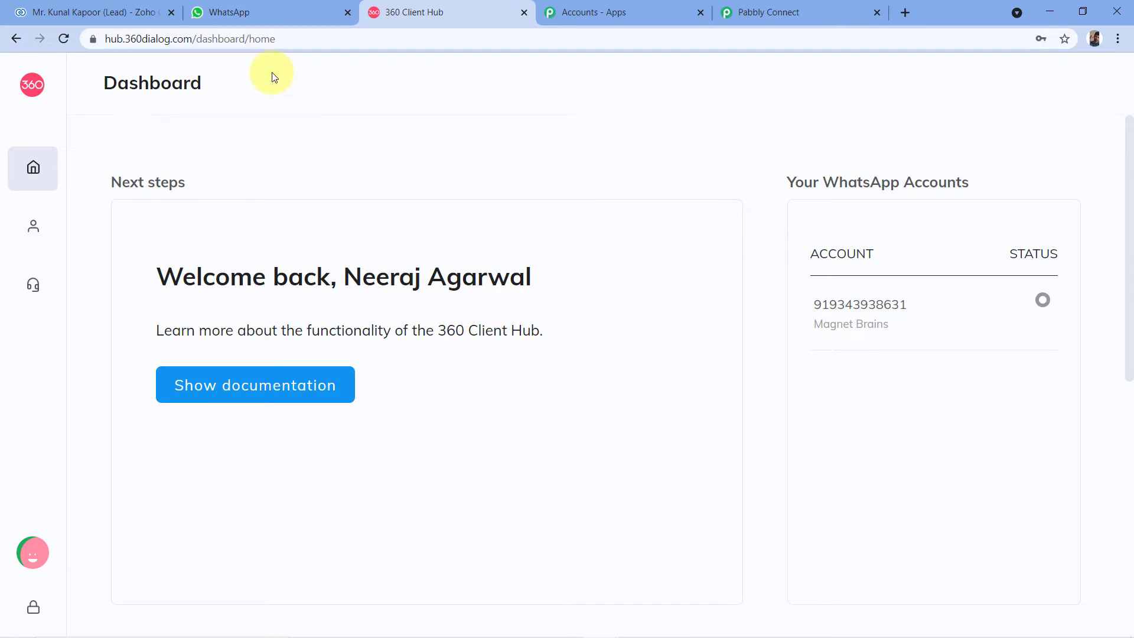
{"action": "mouse_move", "coordinate": [76, 146]}
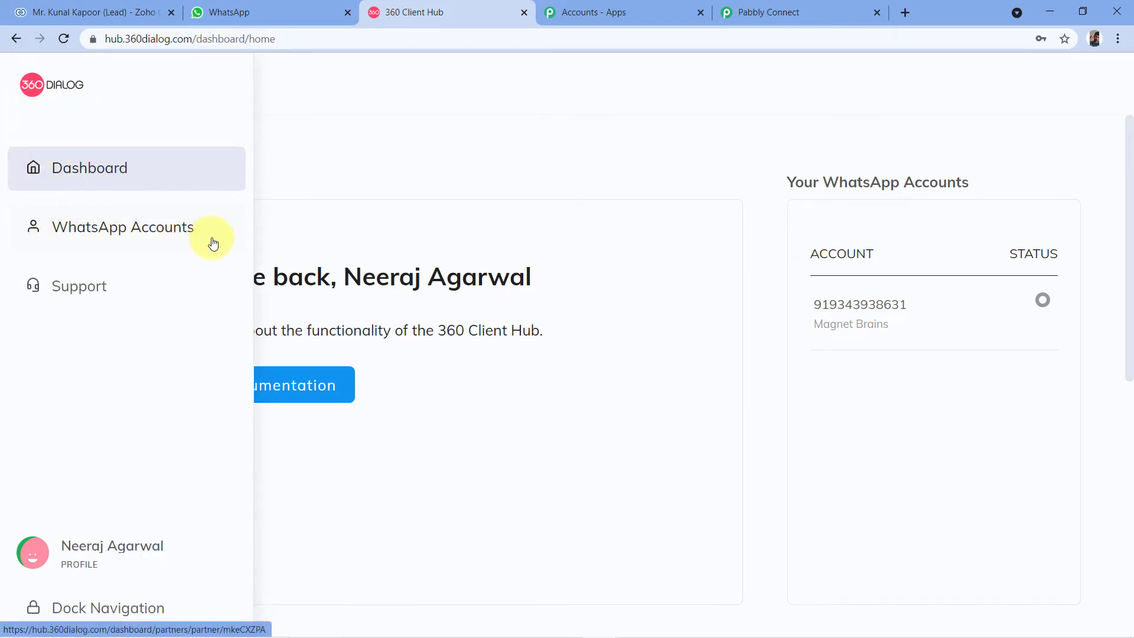
{"action": "left_click", "coordinate": [98, 230]}
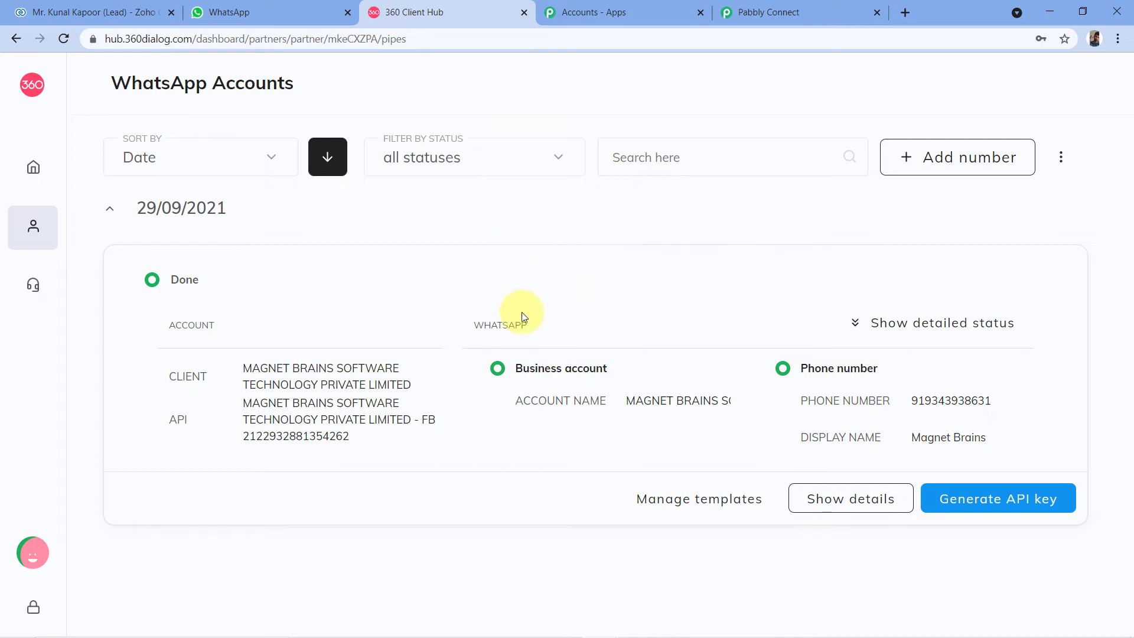
{"action": "left_click", "coordinate": [837, 3]}
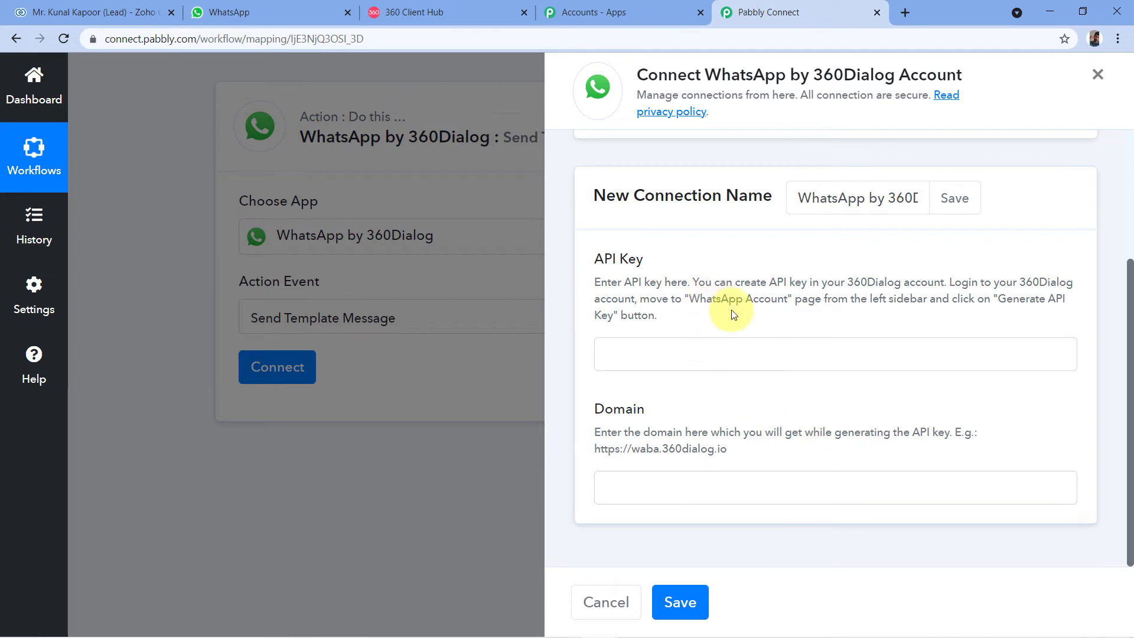
{"action": "left_click", "coordinate": [434, 3]}
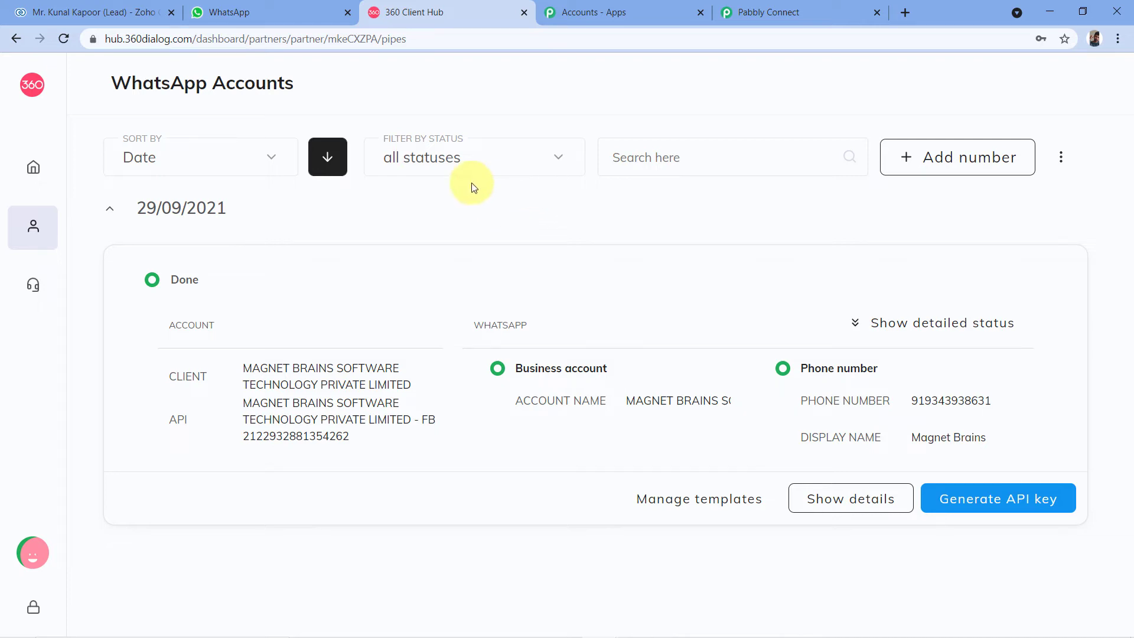
Return to Pabbly Connect and connect the action step with the existing connection "WhatsApp by 360Dialog #46".
{"action": "left_click", "coordinate": [827, 7]}
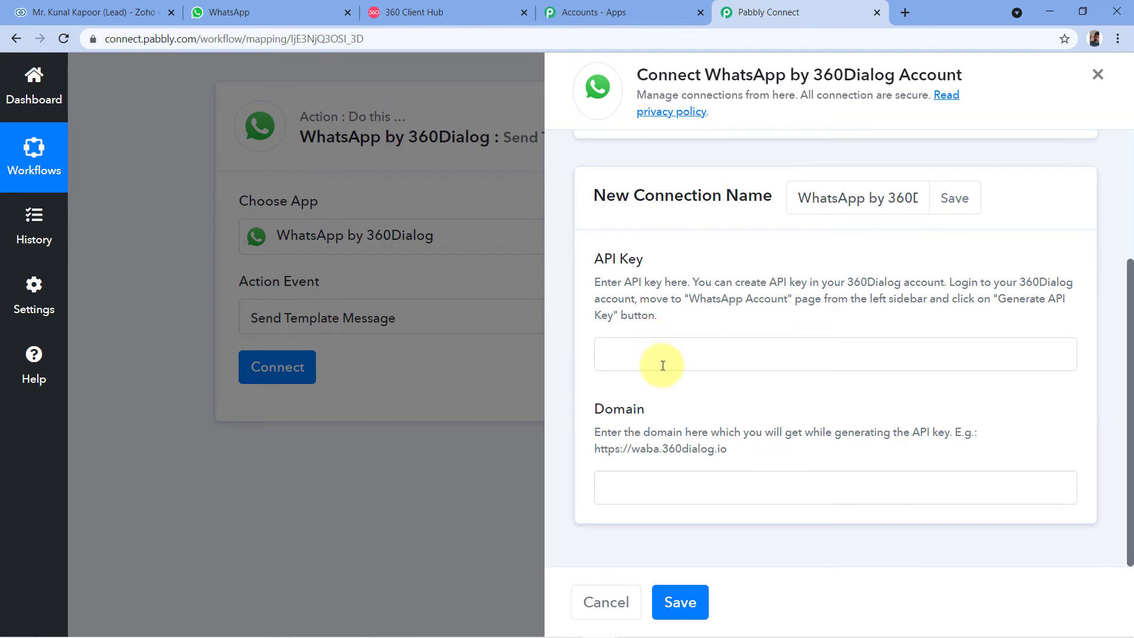
{"action": "scroll", "coordinate": [669, 343], "scroll_direction": "up", "scroll_amount": 3}
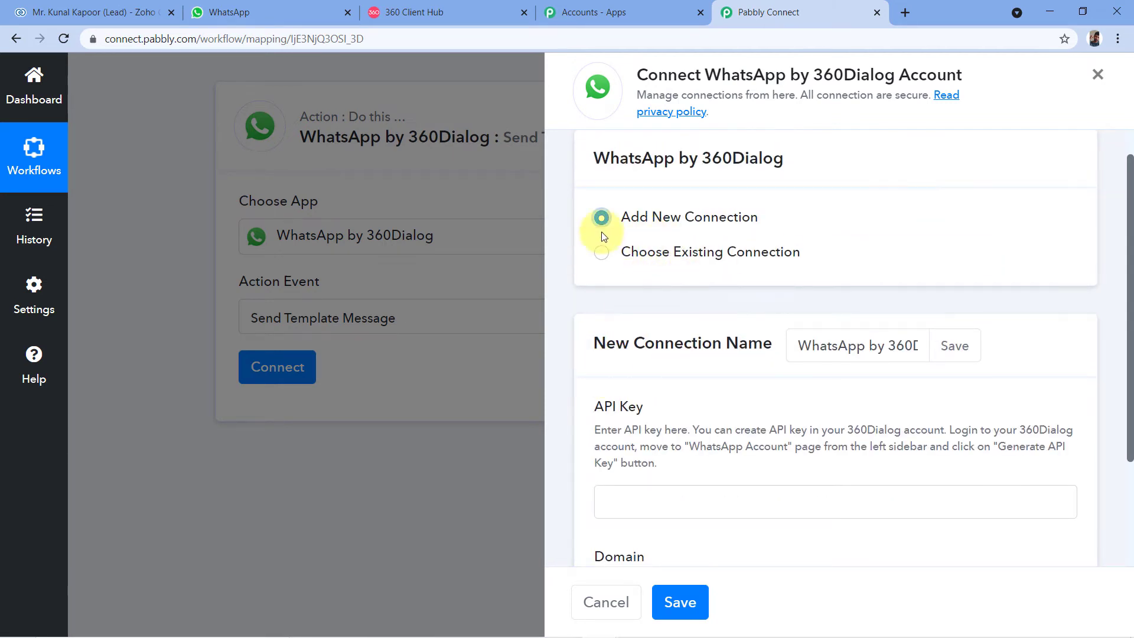
{"action": "left_click", "coordinate": [602, 253]}
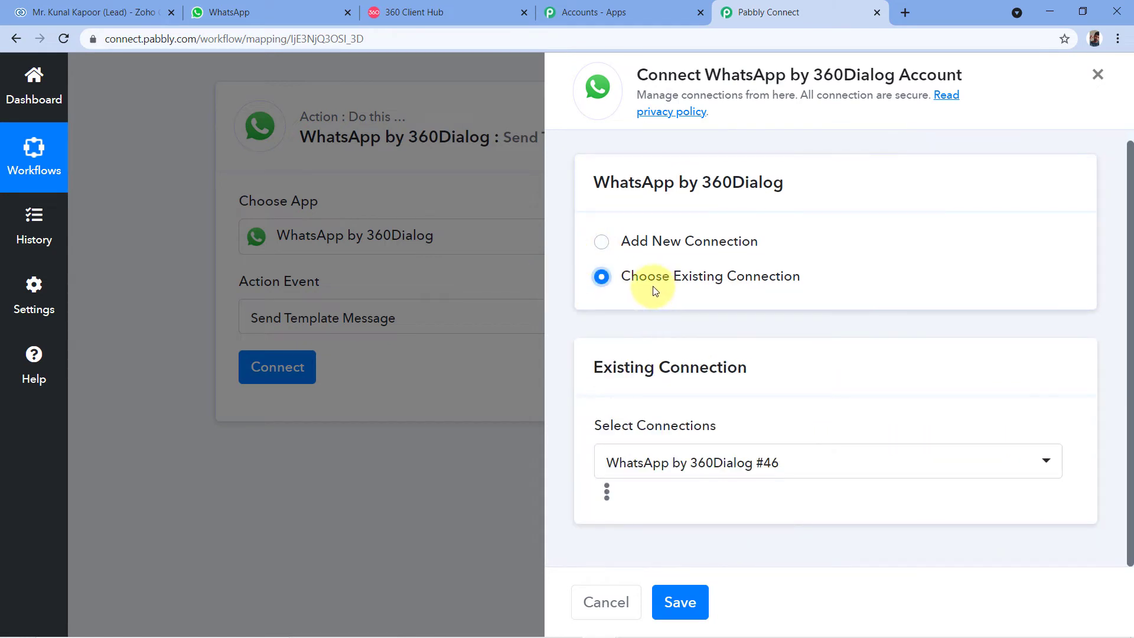
{"action": "left_click", "coordinate": [680, 599]}
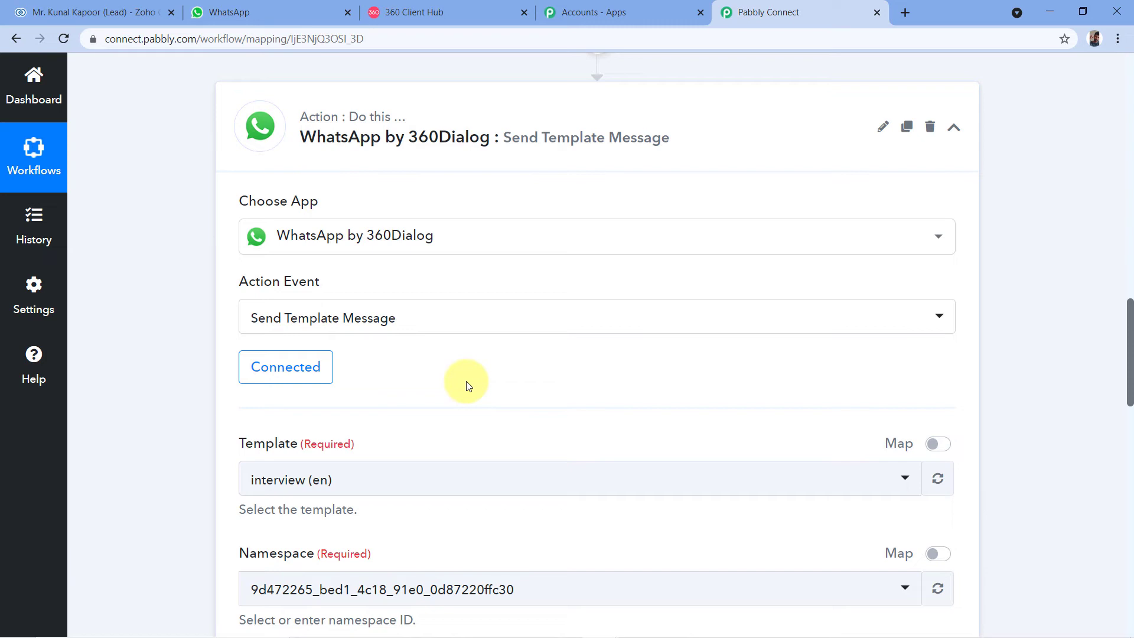
Look through the message templates available for the Template field of the Send Template Message action.
{"action": "scroll", "coordinate": [225, 331], "scroll_direction": "down", "scroll_amount": 3}
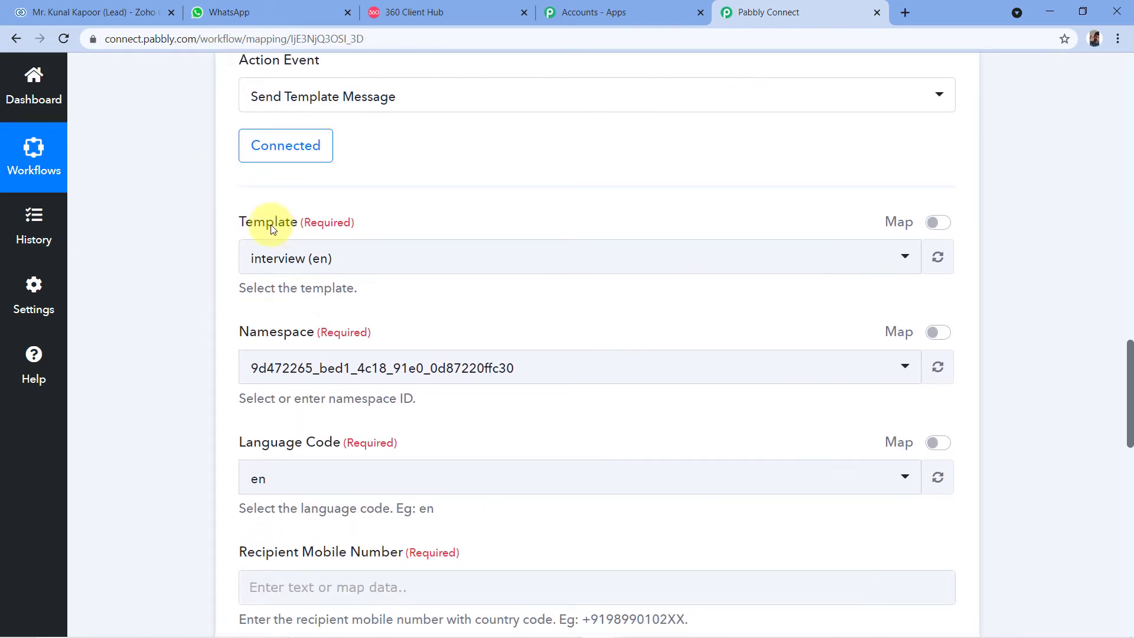
{"action": "left_click", "coordinate": [527, 264]}
{"action": "scroll", "coordinate": [464, 337], "scroll_direction": "down", "scroll_amount": 6}
{"action": "scroll", "coordinate": [459, 330], "scroll_direction": "down", "scroll_amount": 1}
{"action": "scroll", "coordinate": [431, 366], "scroll_direction": "up", "scroll_amount": 5}
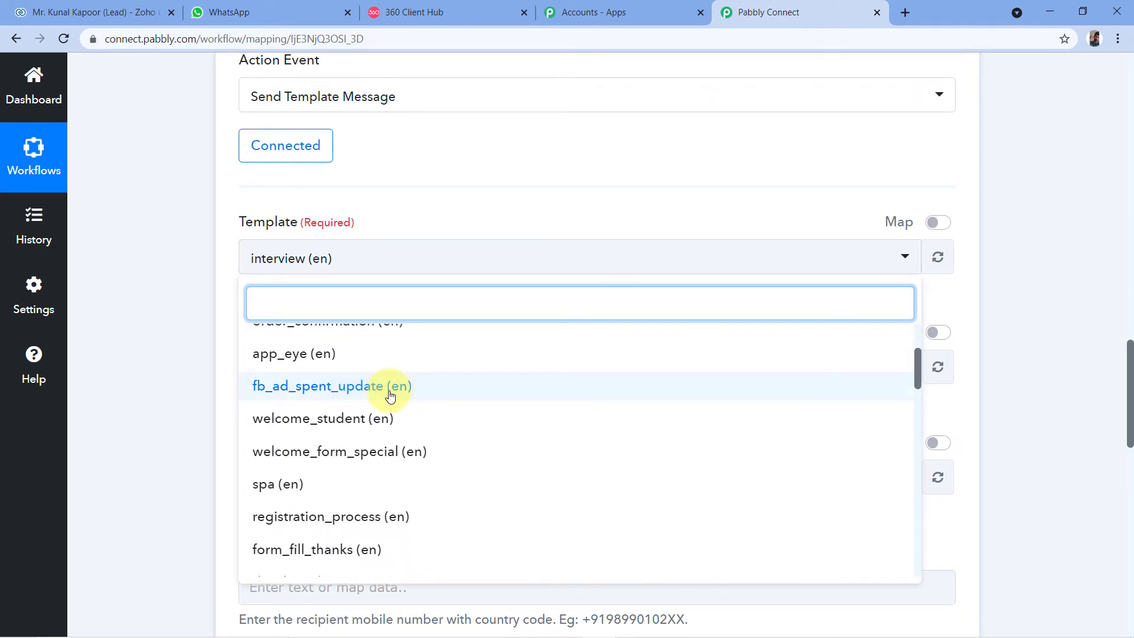
{"action": "scroll", "coordinate": [389, 394], "scroll_direction": "up", "scroll_amount": 3}
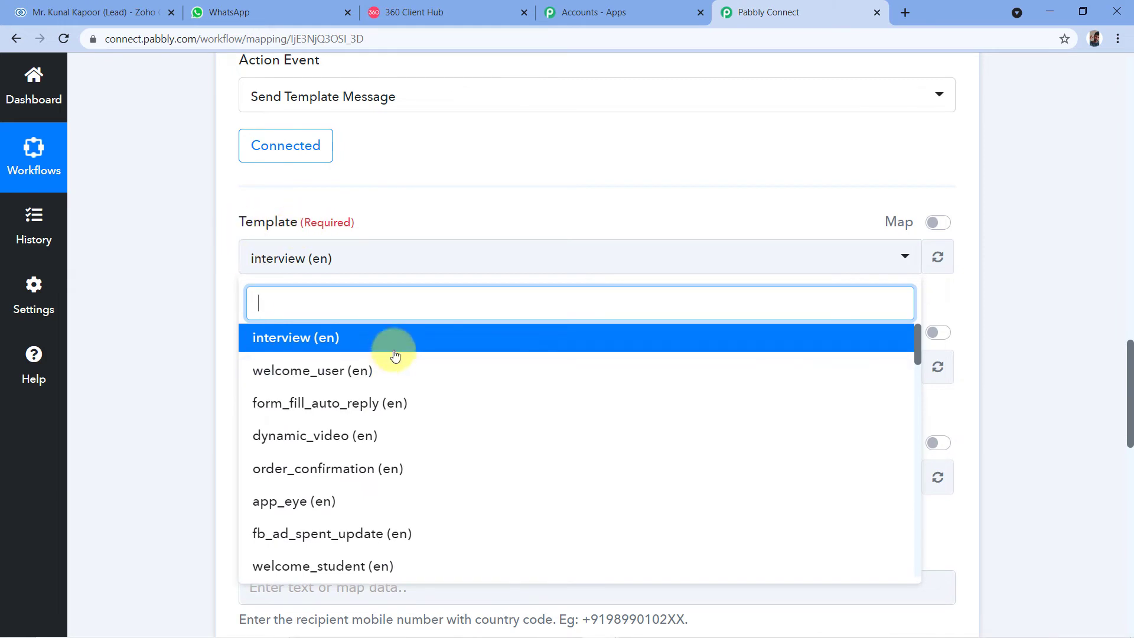
{"action": "scroll", "coordinate": [389, 358], "scroll_direction": "down", "scroll_amount": 4}
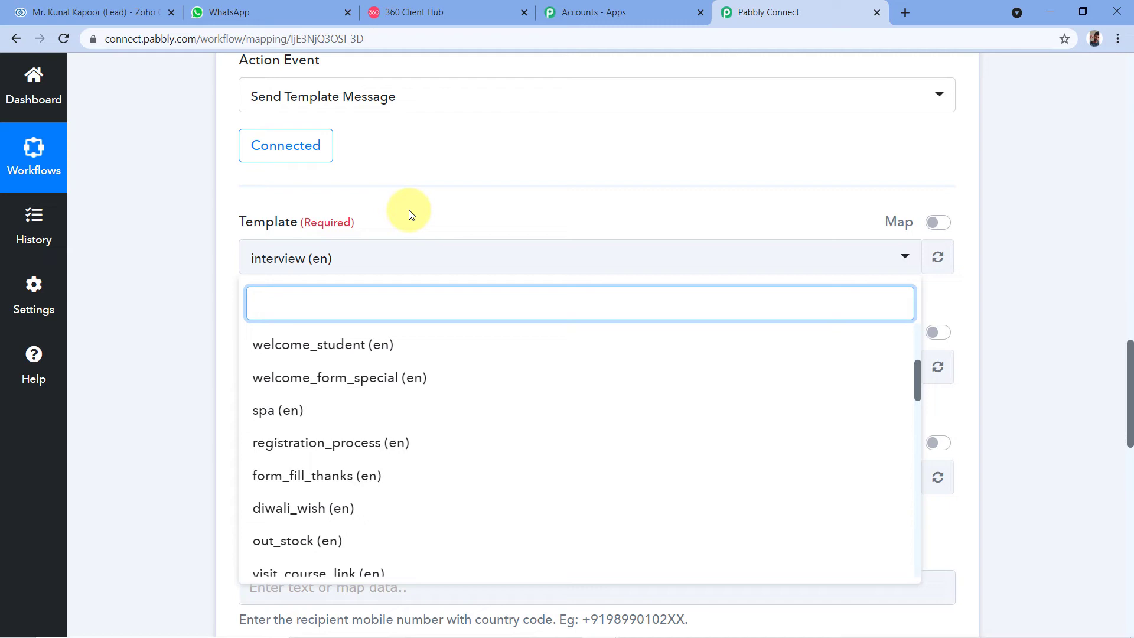
{"action": "scroll", "coordinate": [369, 342], "scroll_direction": "down", "scroll_amount": 1}
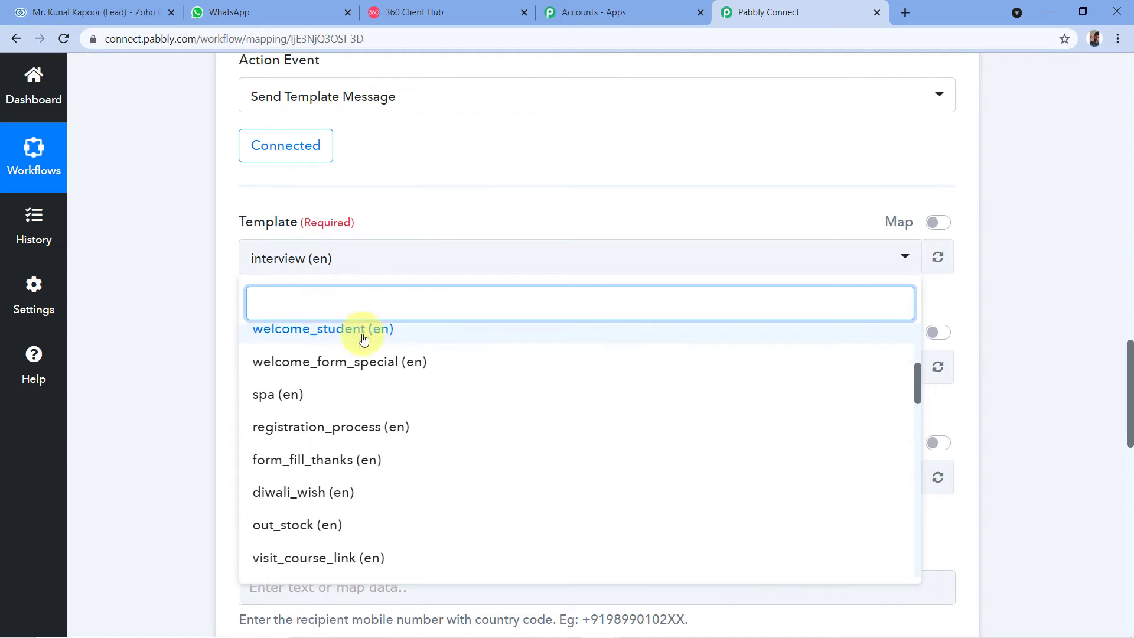
{"action": "scroll", "coordinate": [347, 388], "scroll_direction": "down", "scroll_amount": 1}
{"action": "scroll", "coordinate": [337, 372], "scroll_direction": "up", "scroll_amount": 4}
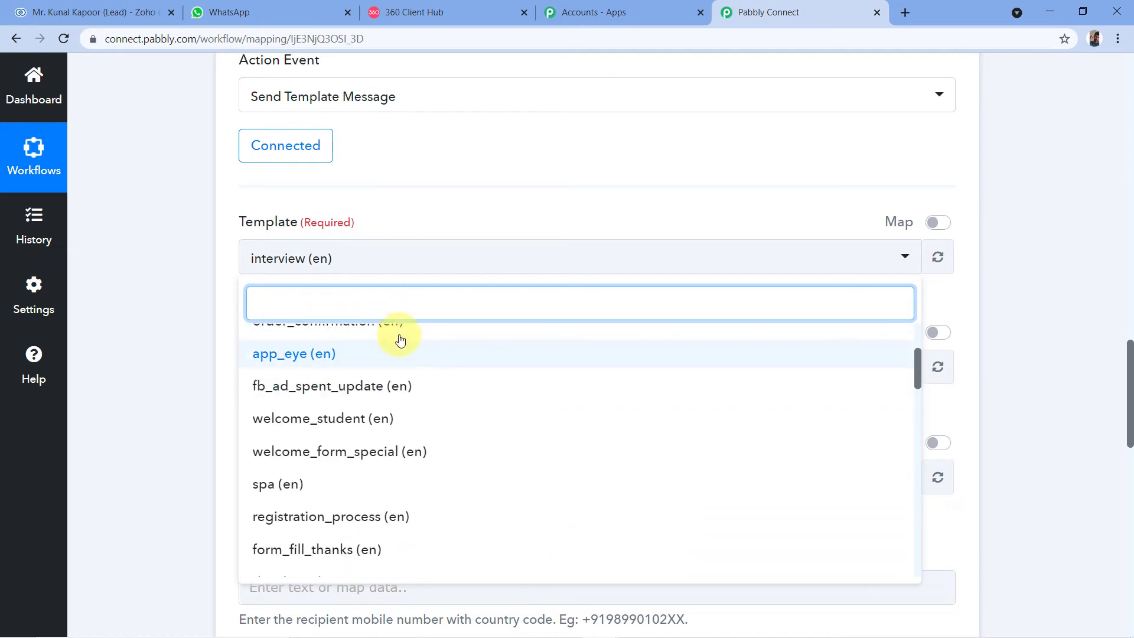
{"action": "scroll", "coordinate": [391, 370], "scroll_direction": "up", "scroll_amount": 3}
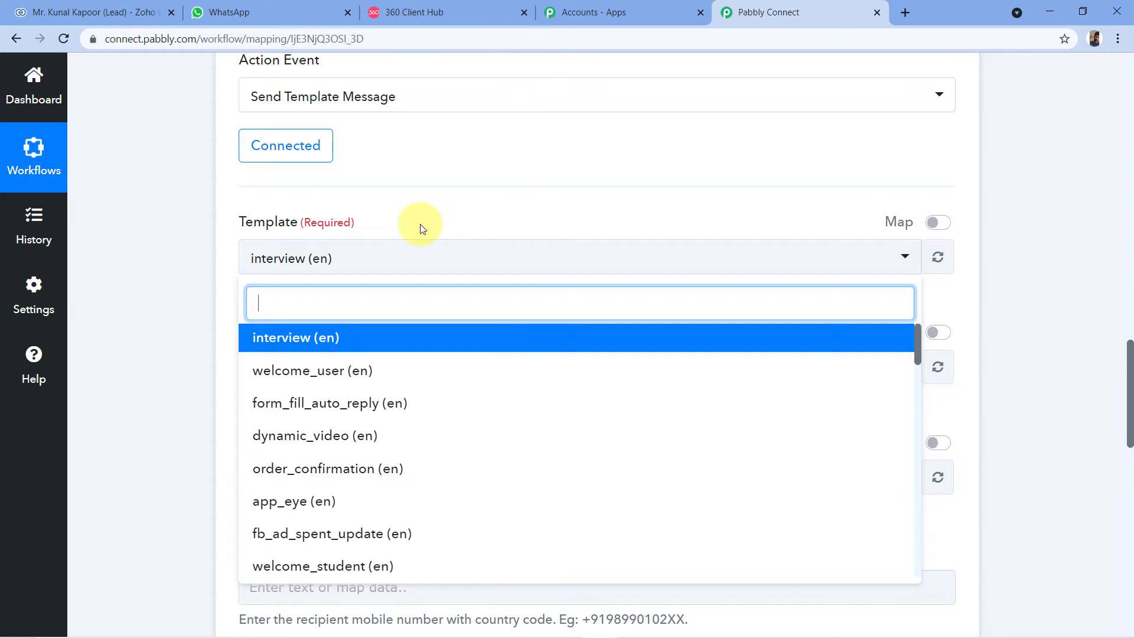
Switch to 360 Client Hub and examine the templates managed under the WhatsApp account.
{"action": "left_click", "coordinate": [469, 9]}
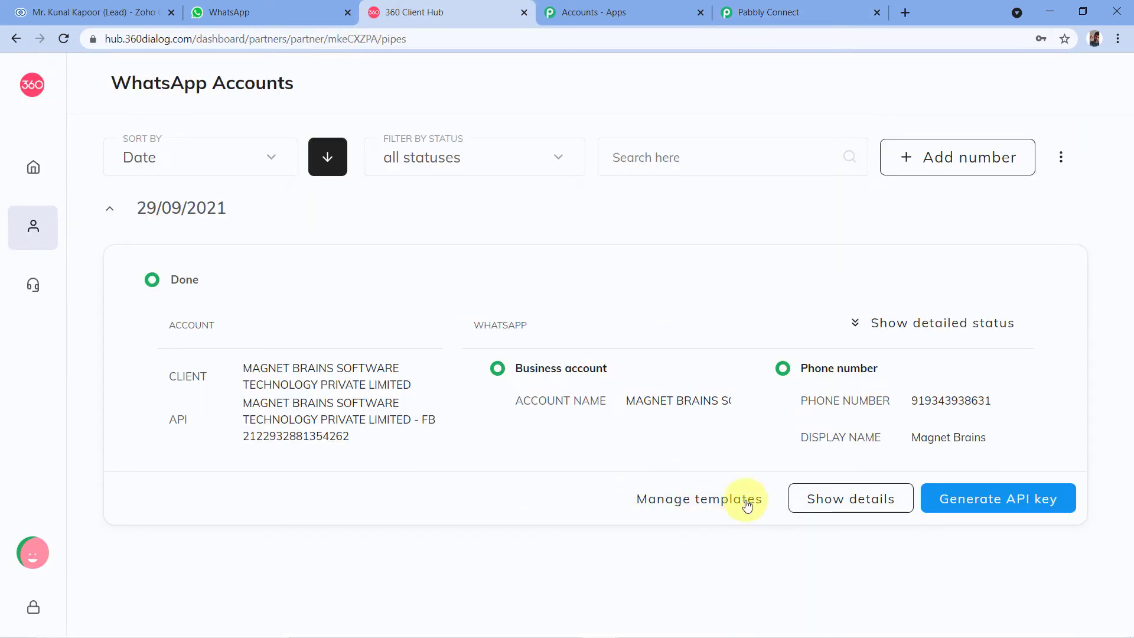
{"action": "left_click", "coordinate": [692, 500]}
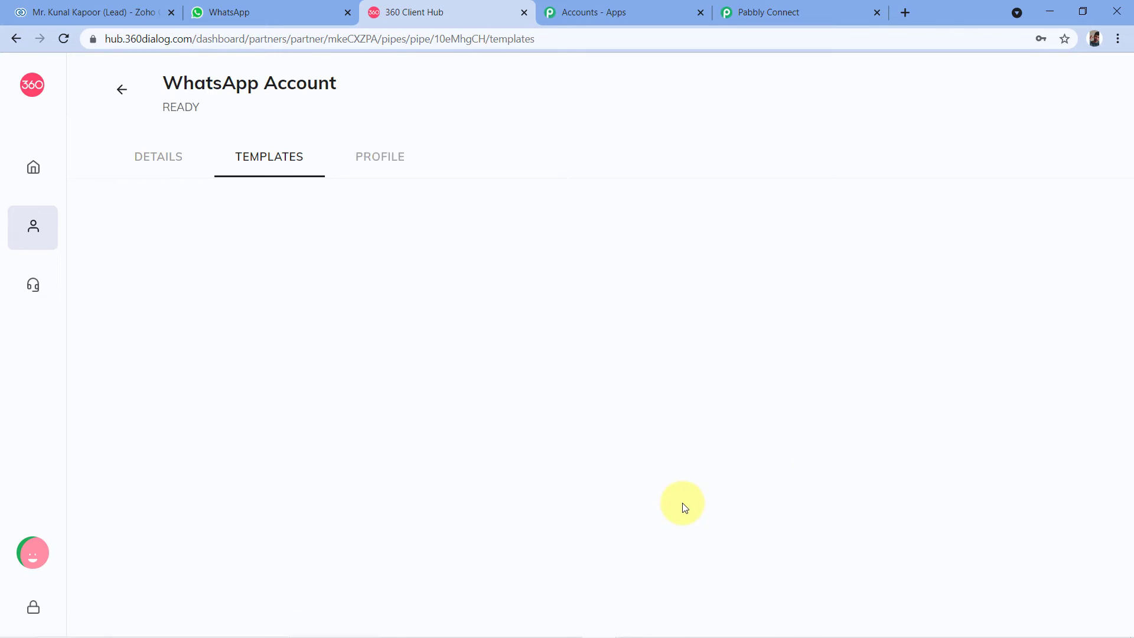
{"action": "scroll", "coordinate": [481, 219], "scroll_direction": "down", "scroll_amount": 1}
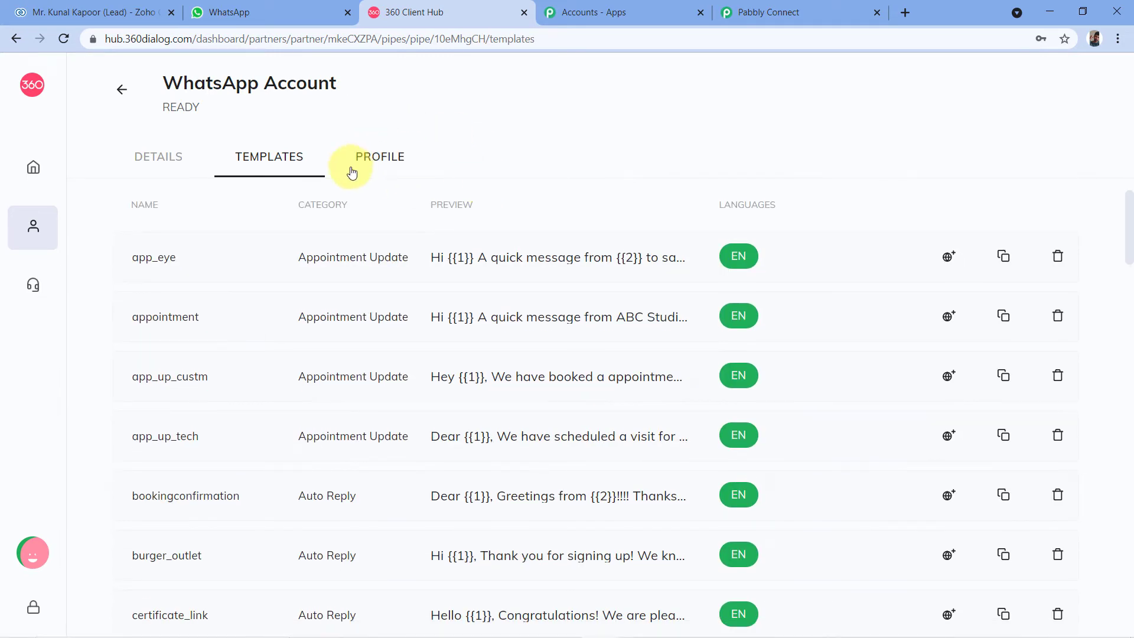
{"action": "scroll", "coordinate": [122, 184], "scroll_direction": "down", "scroll_amount": 3}
{"action": "scroll", "coordinate": [123, 185], "scroll_direction": "down", "scroll_amount": 11}
{"action": "scroll", "coordinate": [98, 244], "scroll_direction": "up", "scroll_amount": 12}
{"action": "scroll", "coordinate": [101, 244], "scroll_direction": "up", "scroll_amount": 2}
Return to Pabbly Connect and compare the Template field's choices with the templates in 360 Client Hub.
{"action": "left_click", "coordinate": [761, 12]}
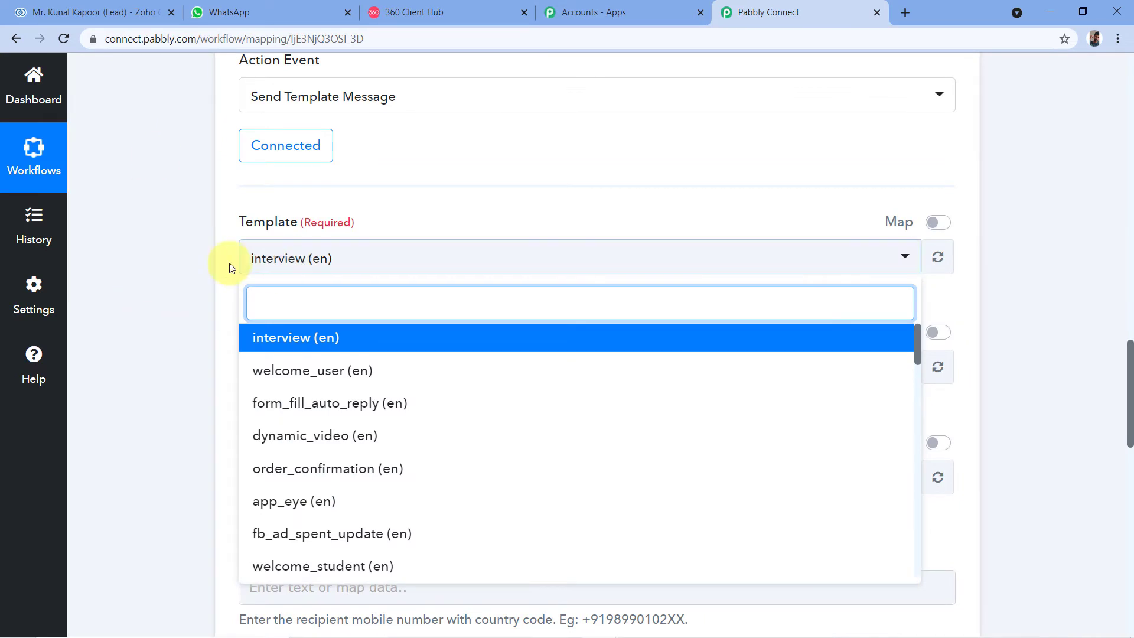
{"action": "scroll", "coordinate": [410, 372], "scroll_direction": "down", "scroll_amount": 3}
{"action": "scroll", "coordinate": [410, 372], "scroll_direction": "up", "scroll_amount": 3}
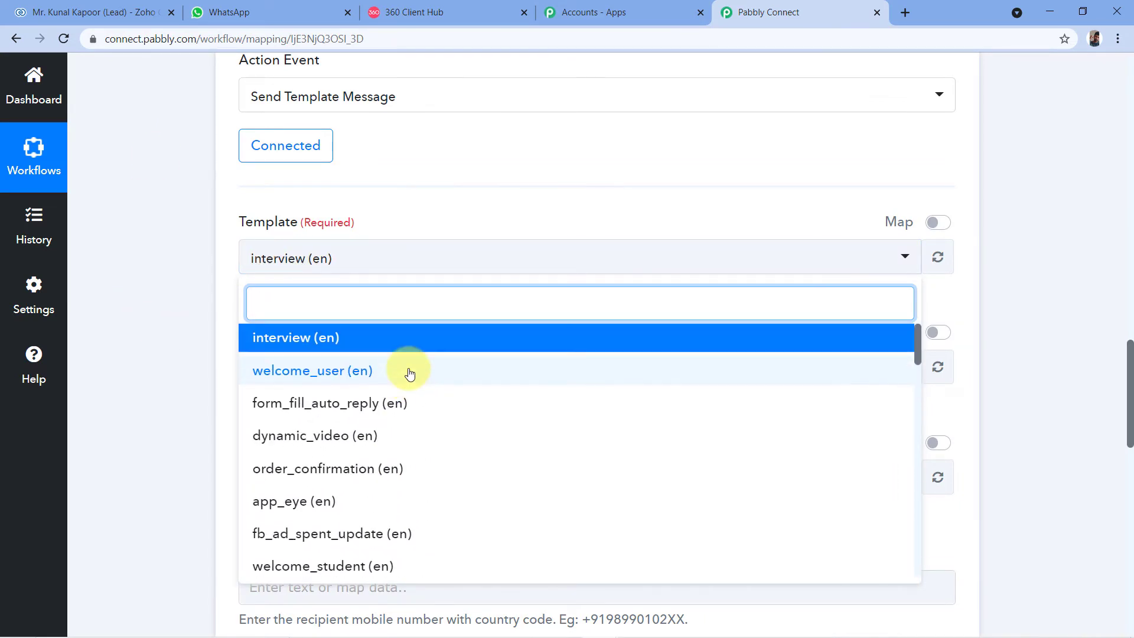
Examine the name, category, language, type and body fields of a new template form in 360 Client Hub, and close it unsaved.
{"action": "left_click", "coordinate": [444, 10]}
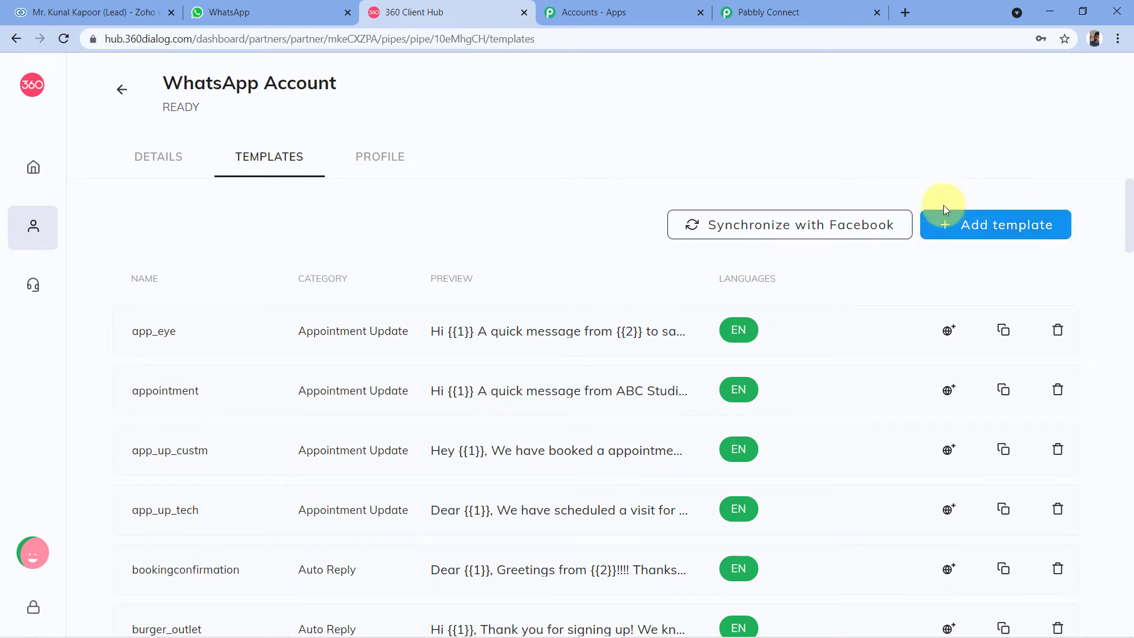
{"action": "left_click", "coordinate": [959, 235]}
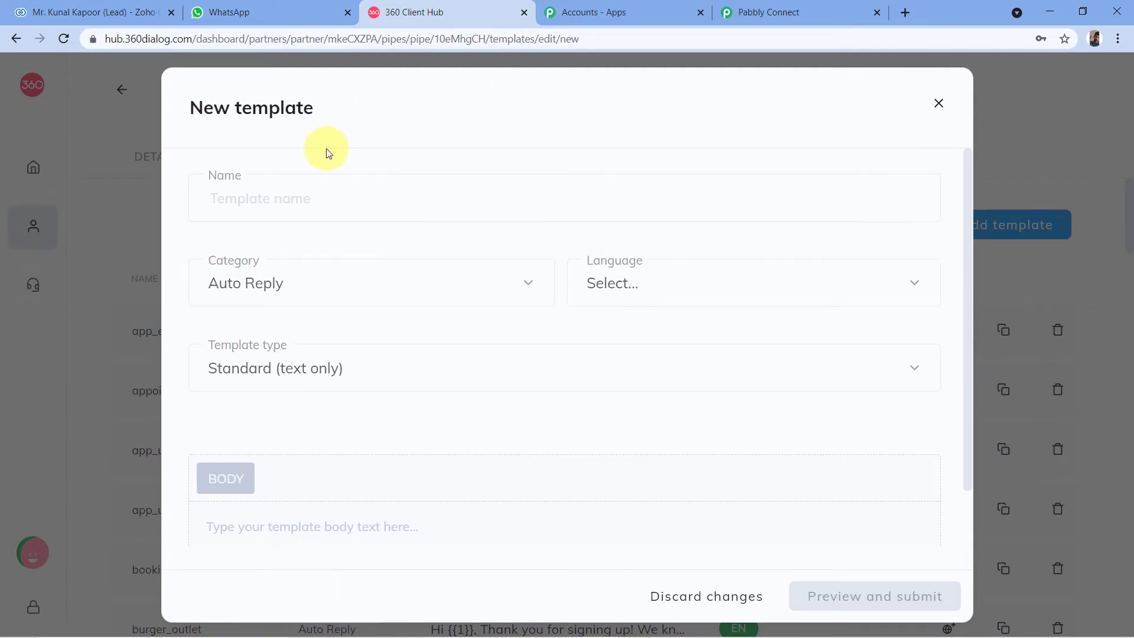
{"action": "left_click", "coordinate": [234, 194]}
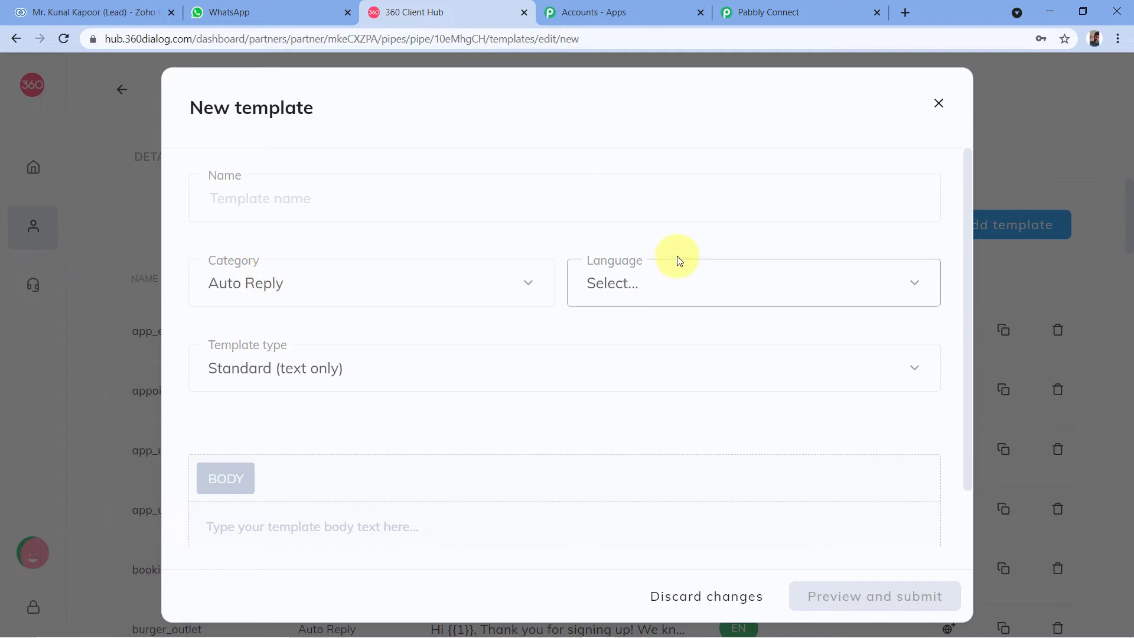
{"action": "left_click", "coordinate": [531, 281]}
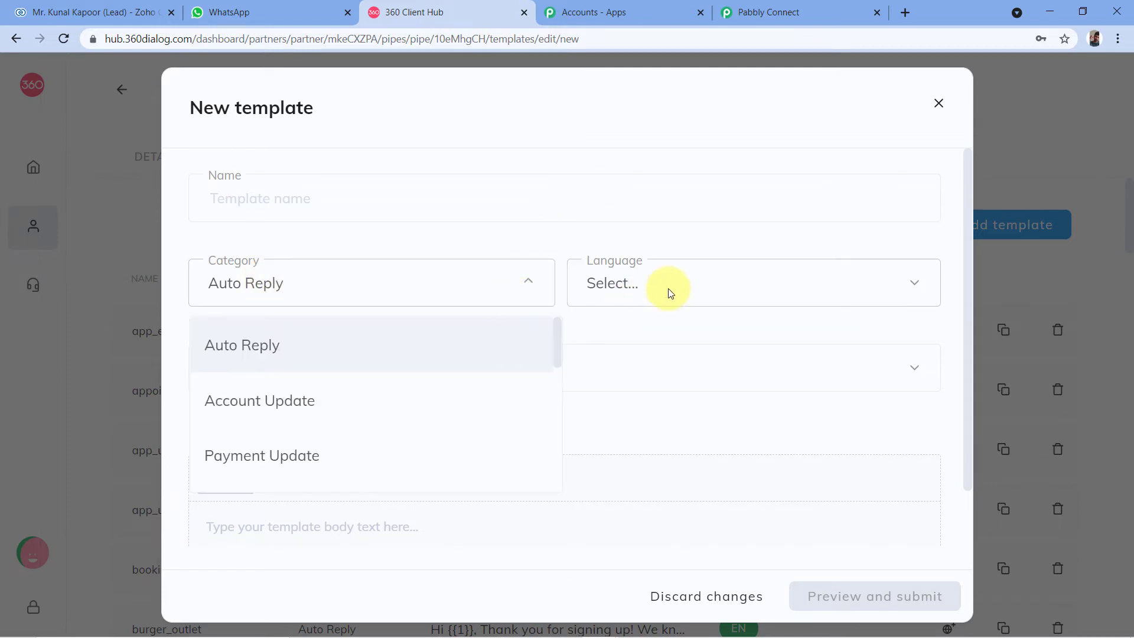
{"action": "left_click", "coordinate": [644, 272]}
{"action": "left_click", "coordinate": [549, 240]}
{"action": "scroll", "coordinate": [549, 248], "scroll_direction": "down", "scroll_amount": 1}
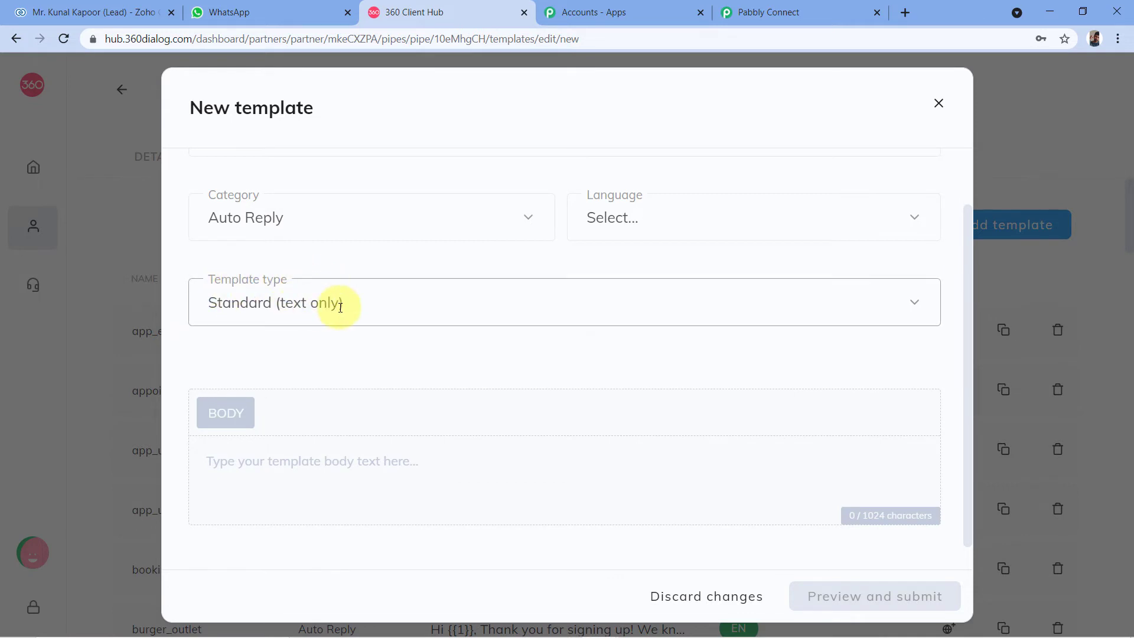
{"action": "left_click", "coordinate": [391, 308]}
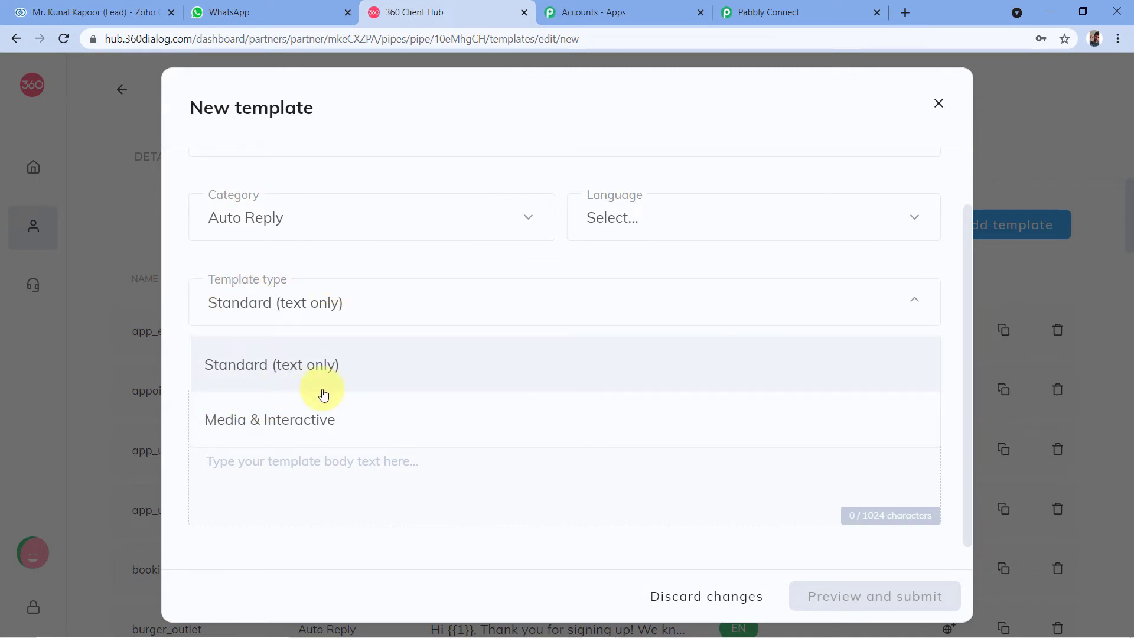
{"action": "left_click", "coordinate": [411, 262]}
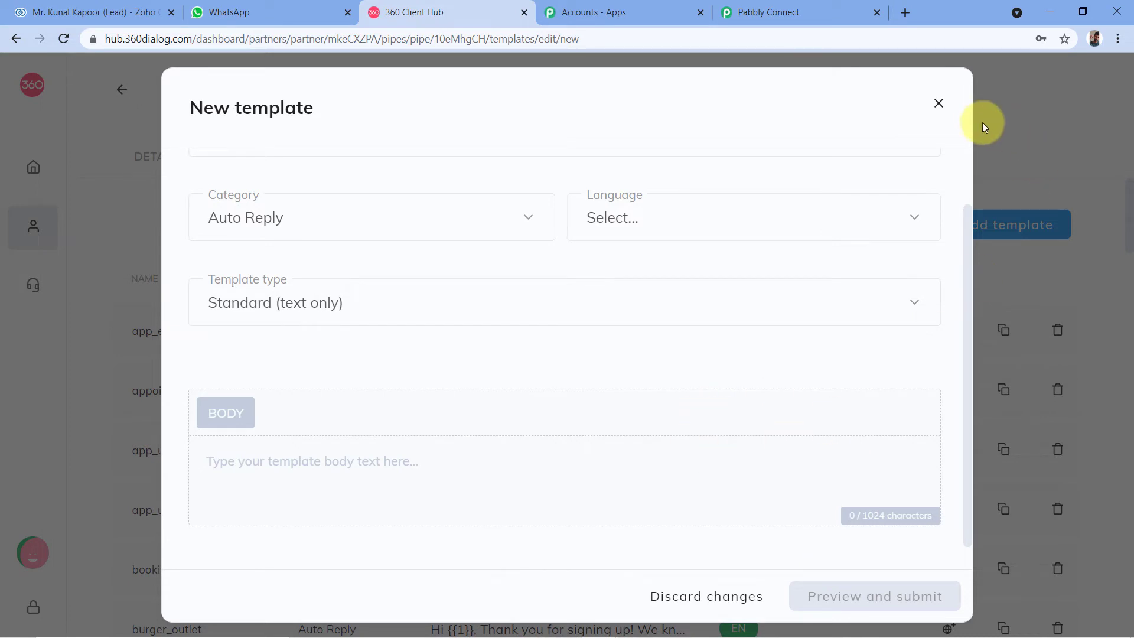
{"action": "left_click", "coordinate": [939, 104]}
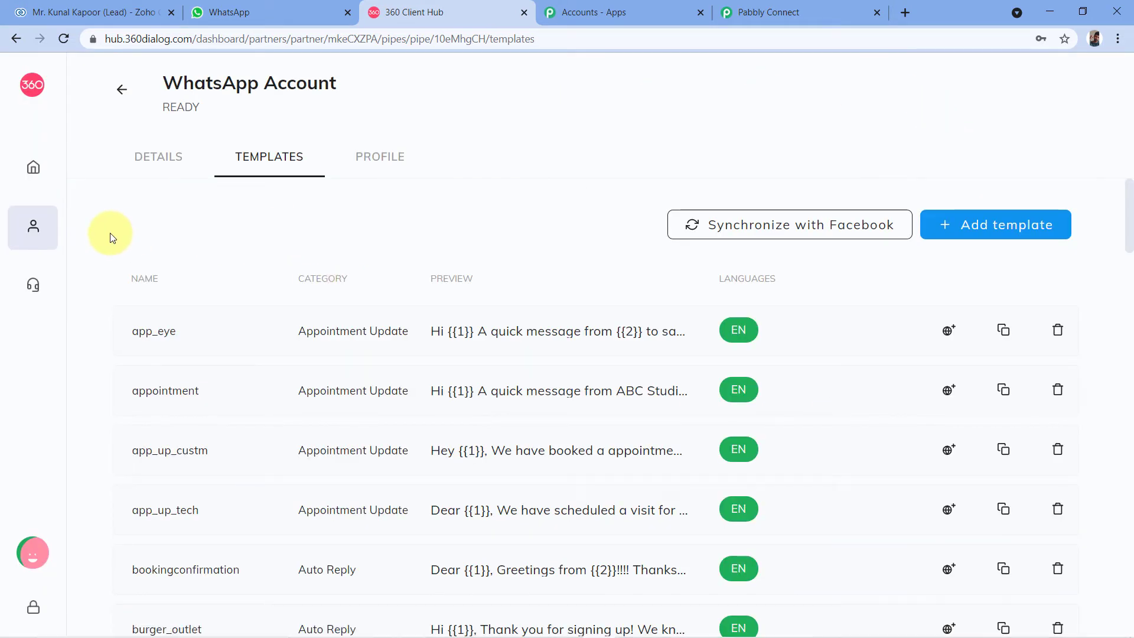
Find the welcome_msg template in the 360 Client Hub template list and open its preview.
{"action": "scroll", "coordinate": [118, 236], "scroll_direction": "down", "scroll_amount": 6}
{"action": "scroll", "coordinate": [96, 255], "scroll_direction": "down", "scroll_amount": 9}
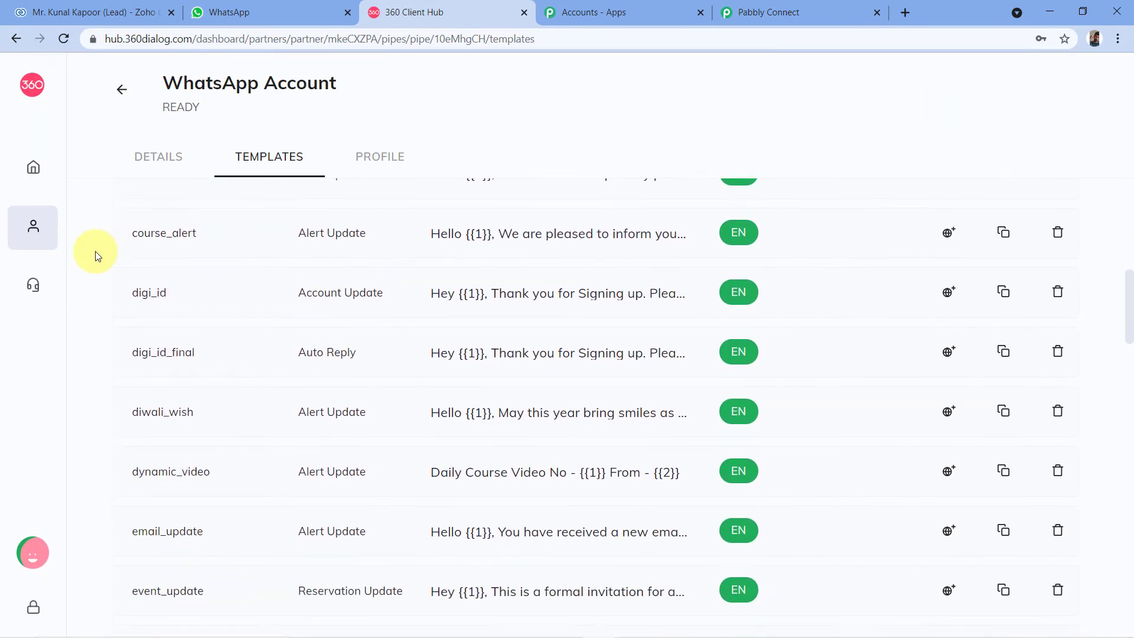
{"action": "scroll", "coordinate": [94, 256], "scroll_direction": "down", "scroll_amount": 2}
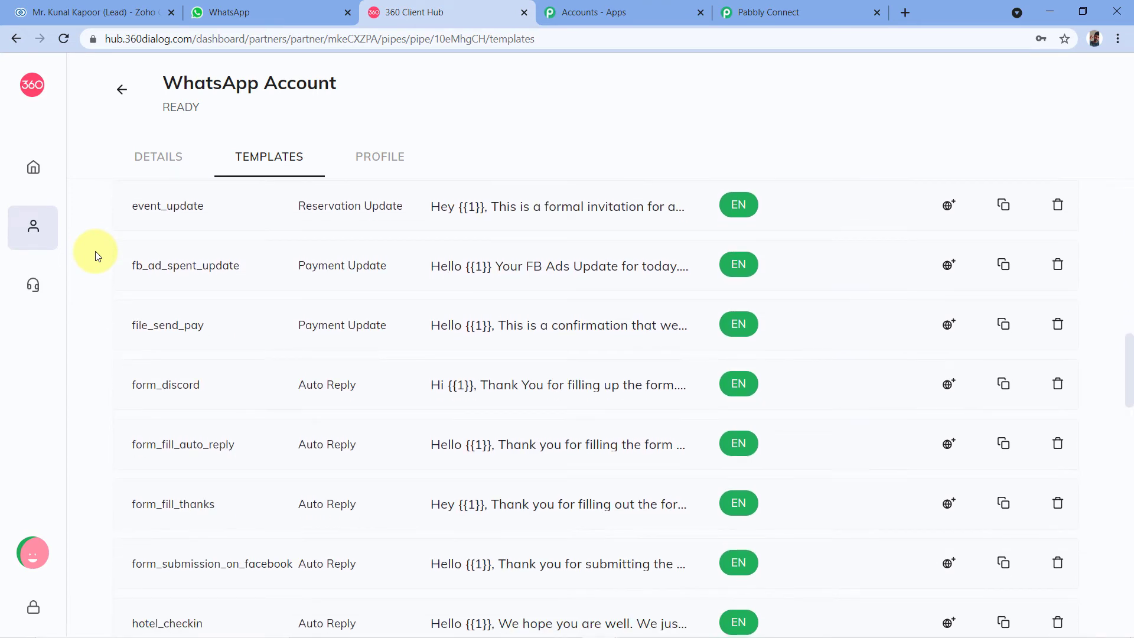
{"action": "scroll", "coordinate": [94, 250], "scroll_direction": "down", "scroll_amount": 7}
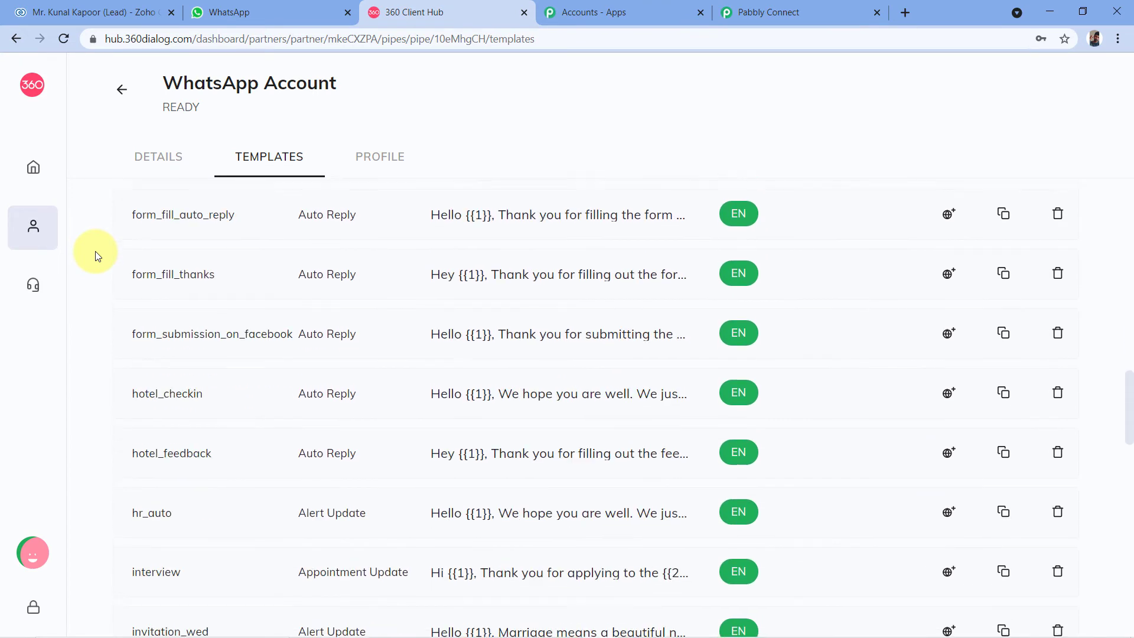
{"action": "scroll", "coordinate": [94, 250], "scroll_direction": "down", "scroll_amount": 6}
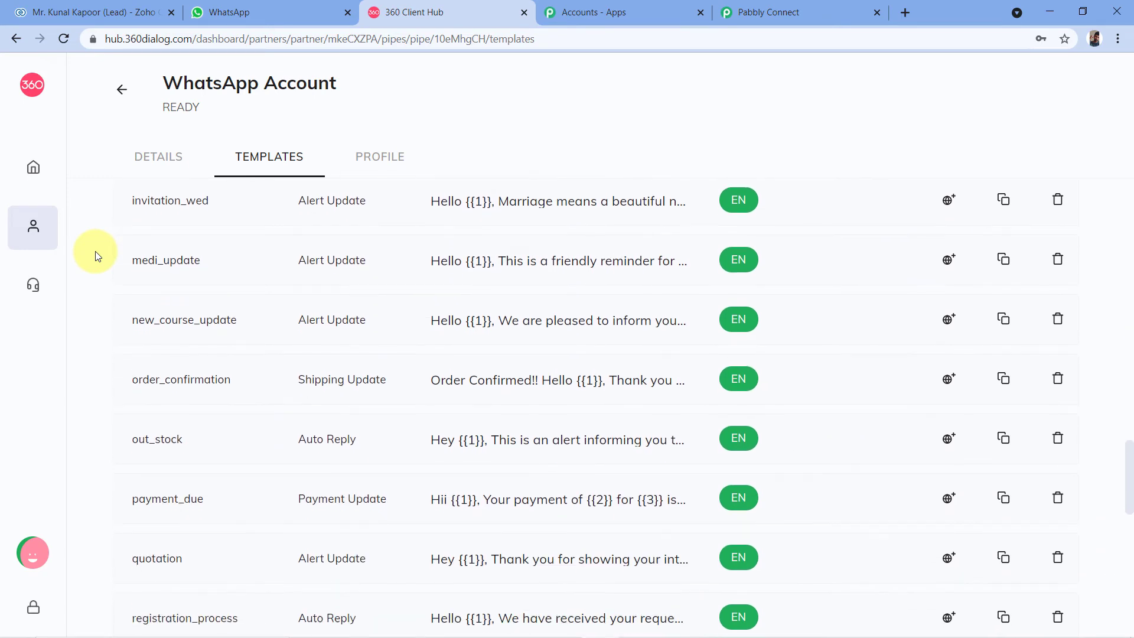
{"action": "scroll", "coordinate": [96, 255], "scroll_direction": "down", "scroll_amount": 8}
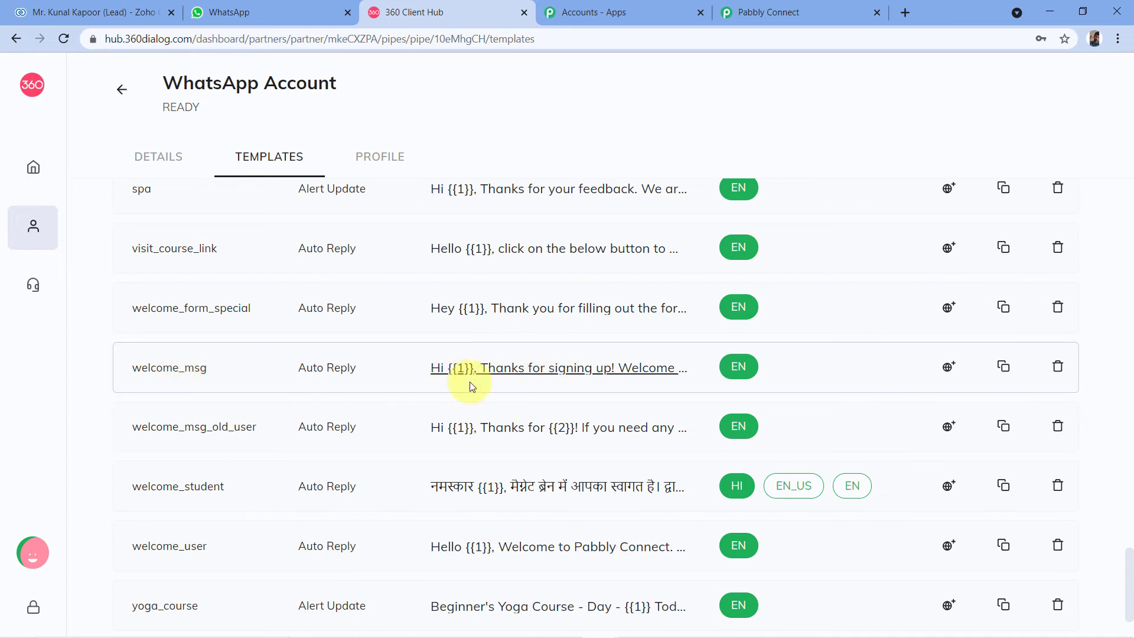
{"action": "left_click", "coordinate": [524, 374]}
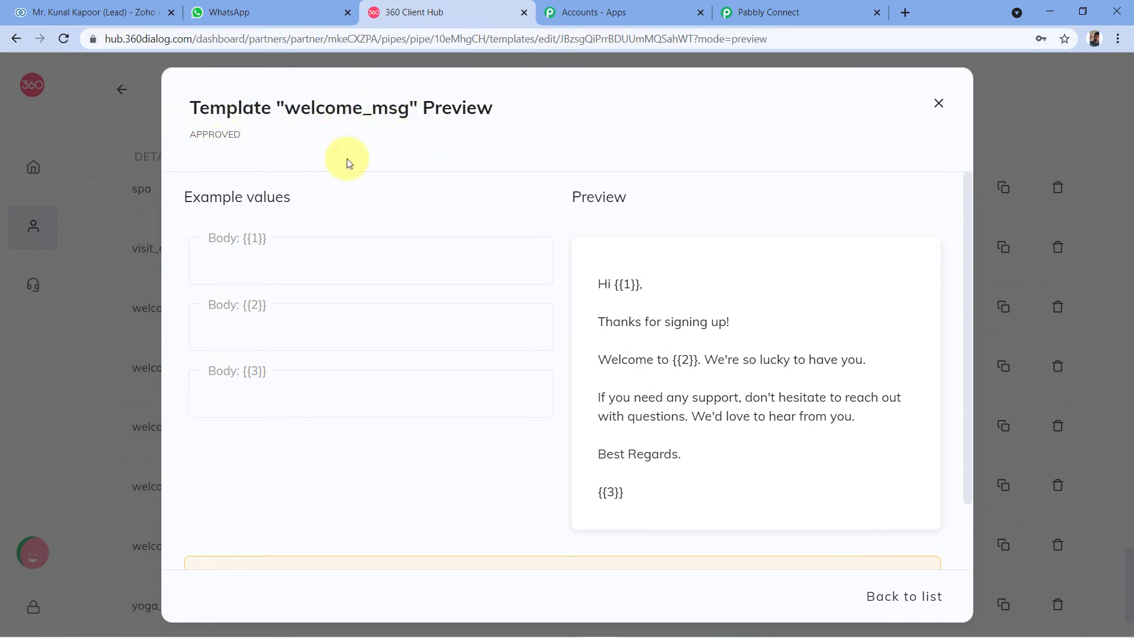
Switch to Pabbly Connect and set the Send Template Message action's template to welcome_msg (en).
{"action": "left_click", "coordinate": [797, 12]}
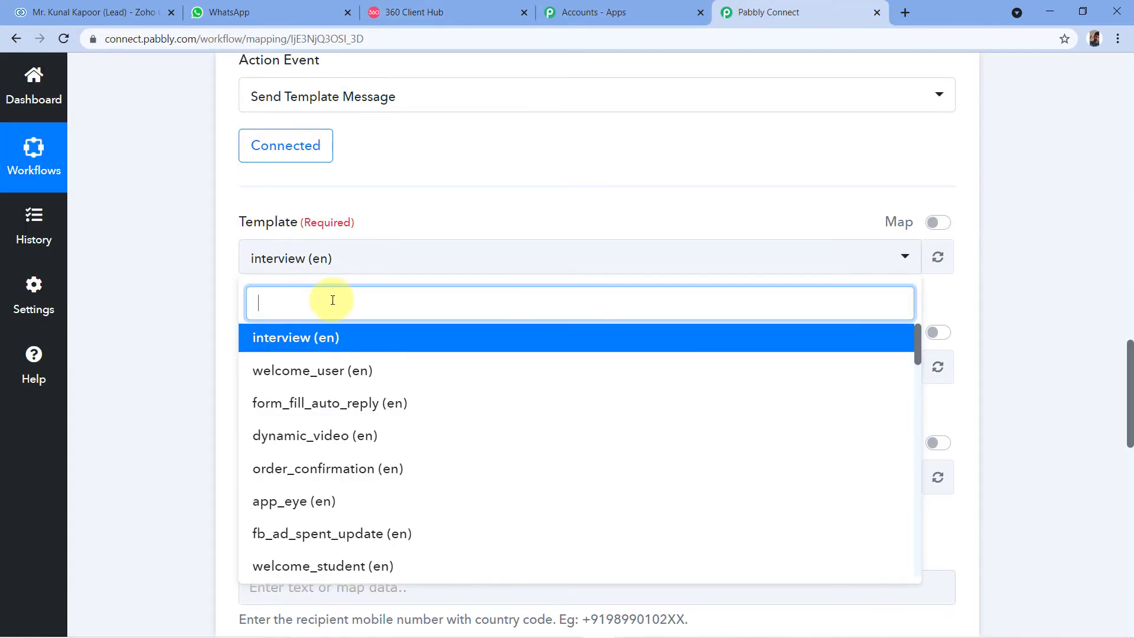
{"action": "type", "text": "welcom"}
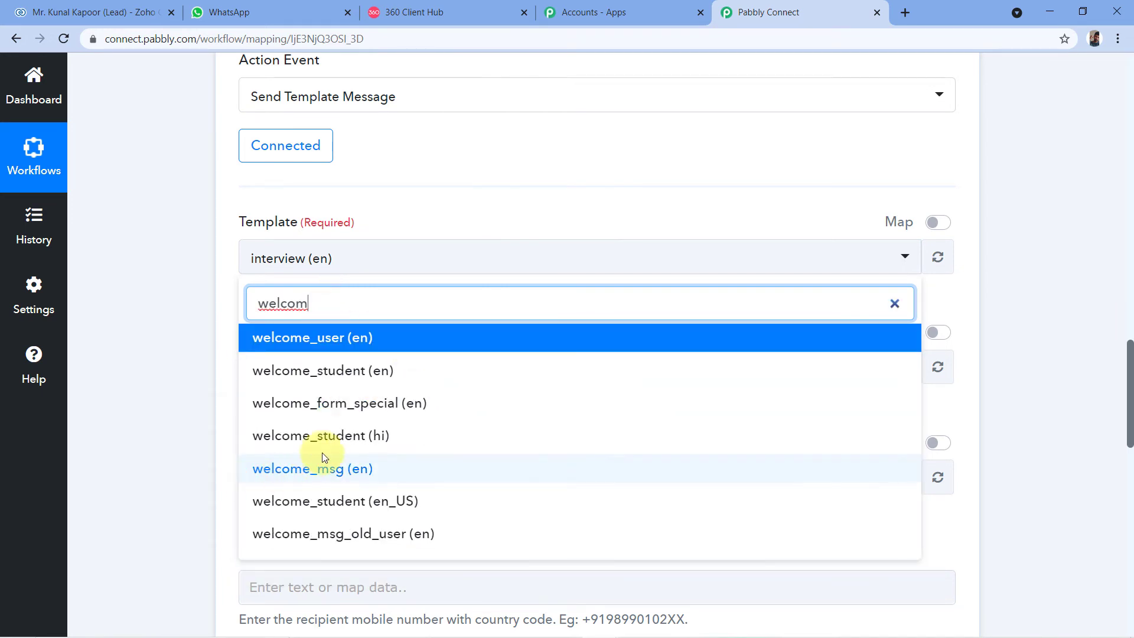
{"action": "left_click", "coordinate": [296, 470]}
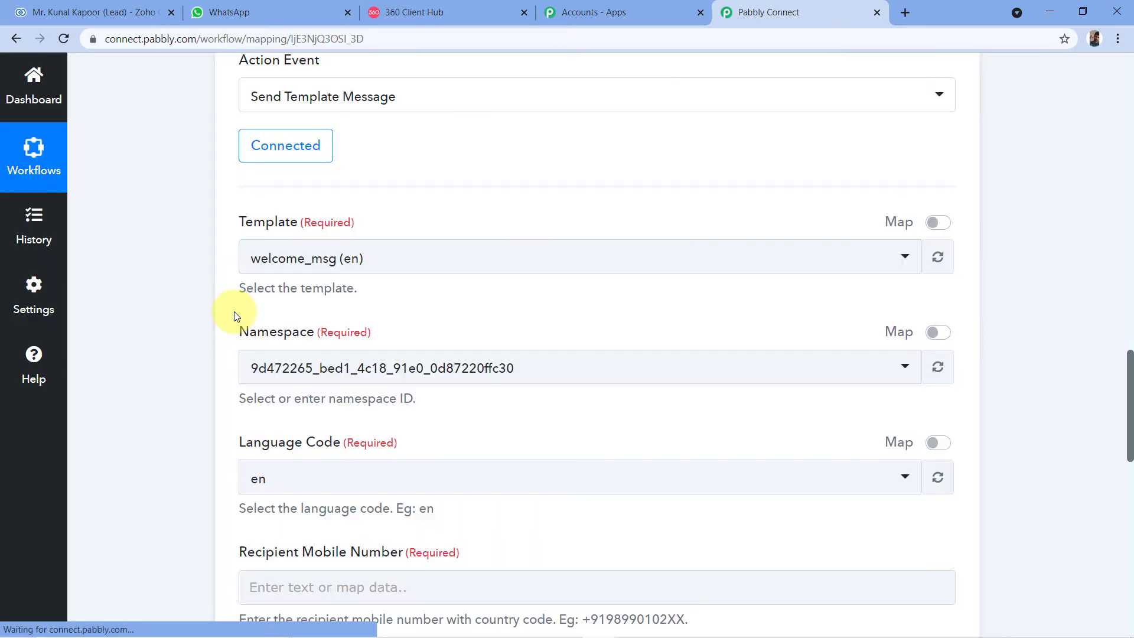
{"action": "scroll", "coordinate": [233, 316], "scroll_direction": "down", "scroll_amount": 1}
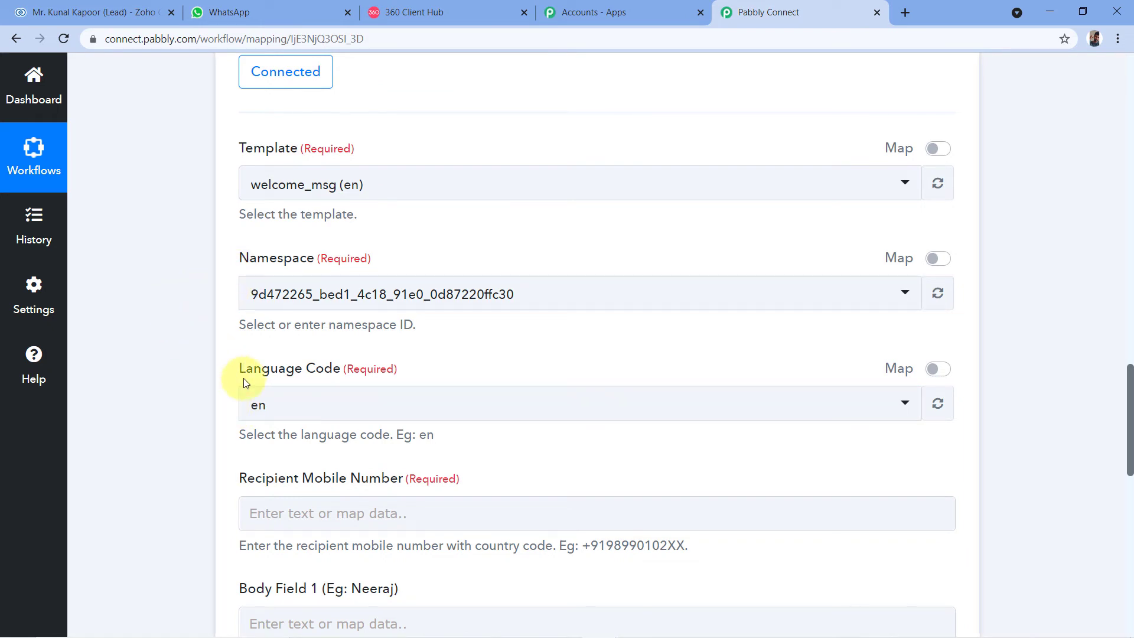
{"action": "scroll", "coordinate": [174, 388], "scroll_direction": "down", "scroll_amount": 2}
{"action": "left_click", "coordinate": [264, 324]}
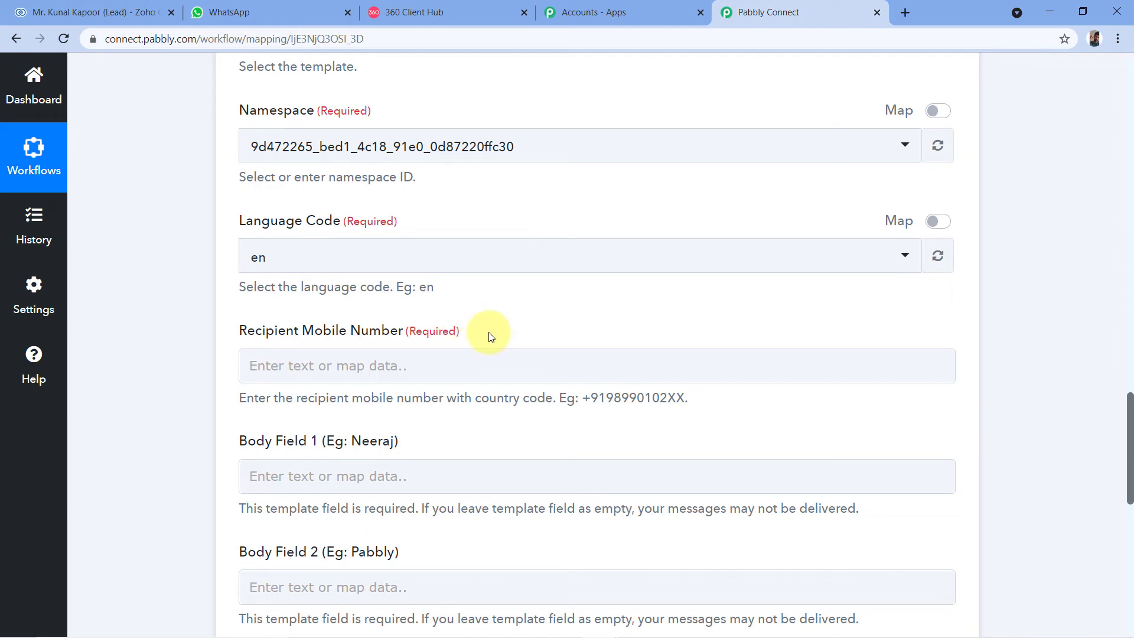
Locate the Mobile field in the Zoho CRM trigger response and examine its number format with country code.
{"action": "scroll", "coordinate": [968, 216], "scroll_direction": "up", "scroll_amount": 7}
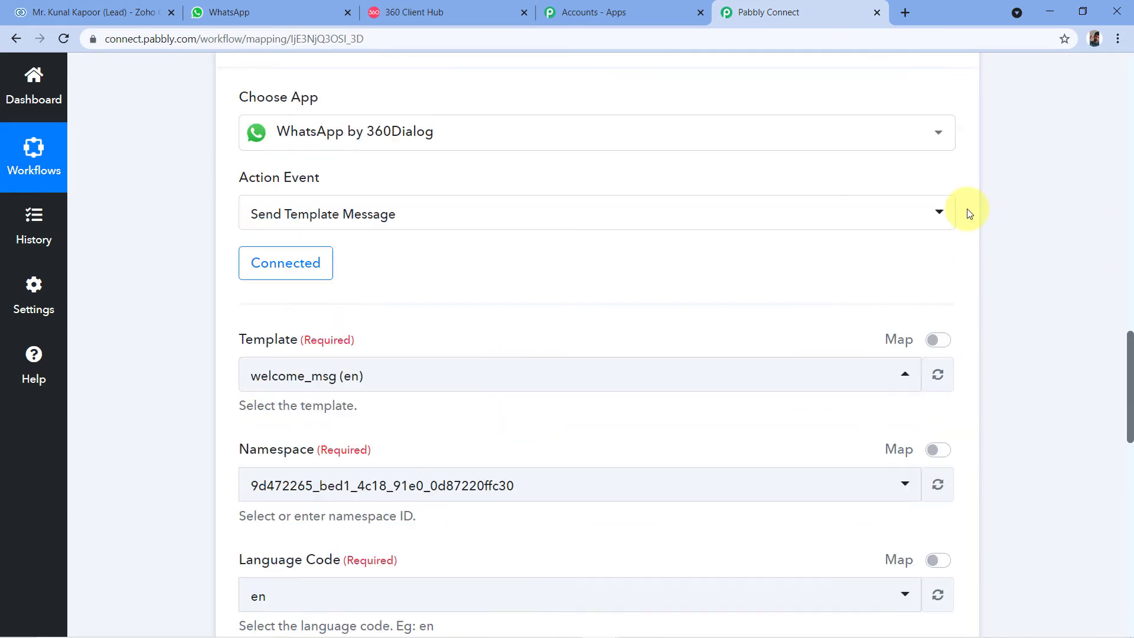
{"action": "scroll", "coordinate": [969, 214], "scroll_direction": "up", "scroll_amount": 10}
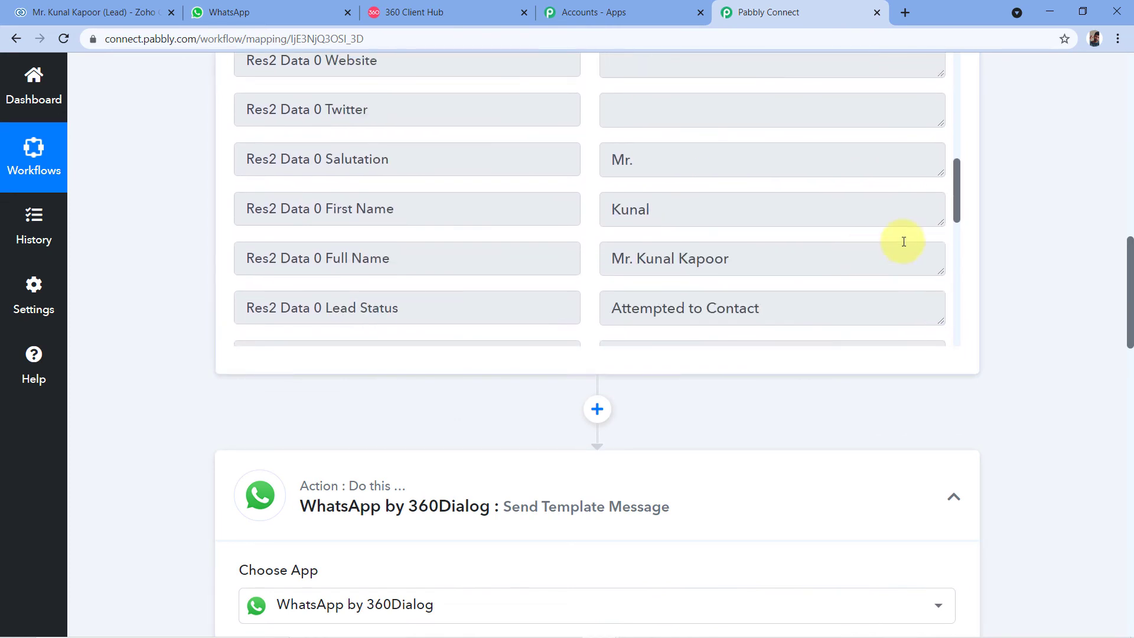
{"action": "scroll", "coordinate": [1008, 218], "scroll_direction": "up", "scroll_amount": 4}
{"action": "scroll", "coordinate": [713, 266], "scroll_direction": "down", "scroll_amount": 10}
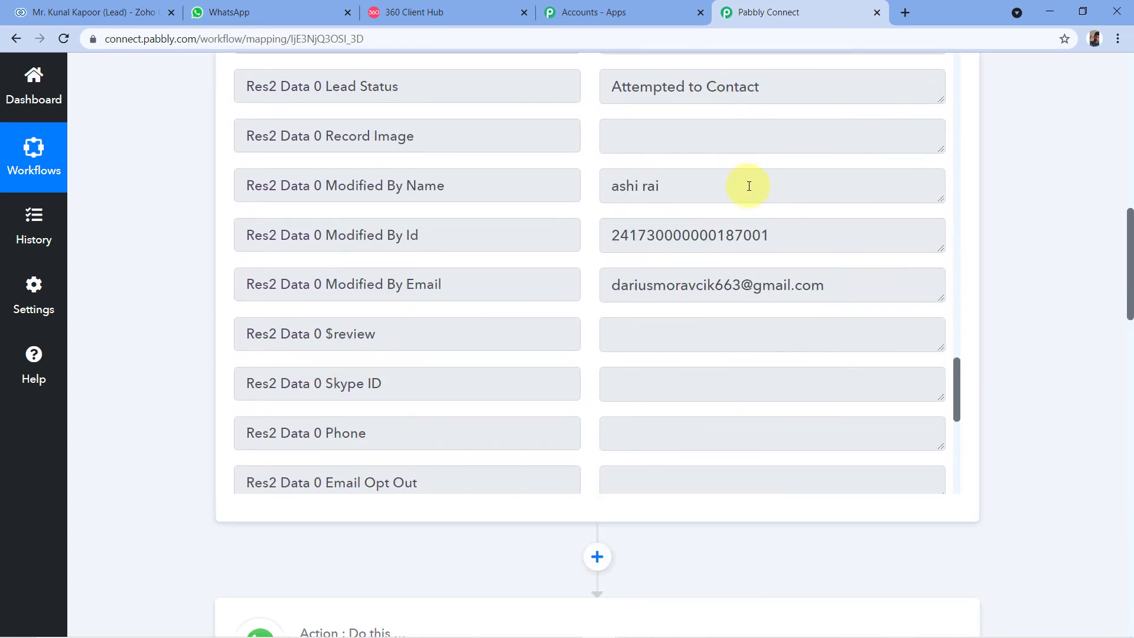
{"action": "scroll", "coordinate": [751, 152], "scroll_direction": "down", "scroll_amount": 4}
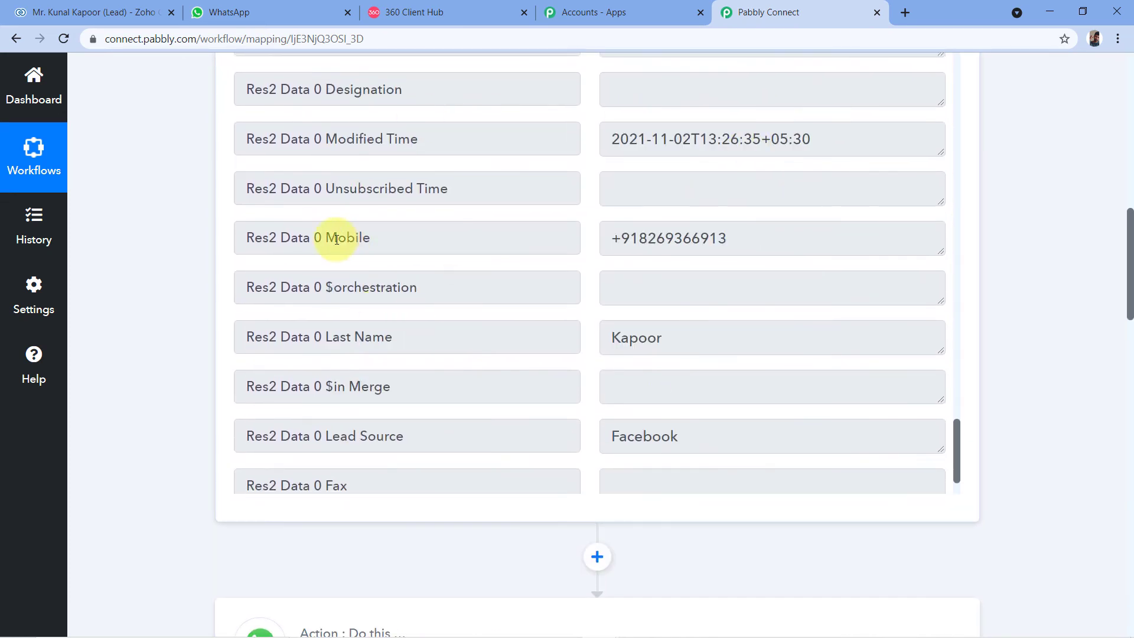
{"action": "left_click", "coordinate": [386, 238]}
{"action": "left_click_drag", "start_coordinate": [386, 238], "coordinate": [319, 238]}
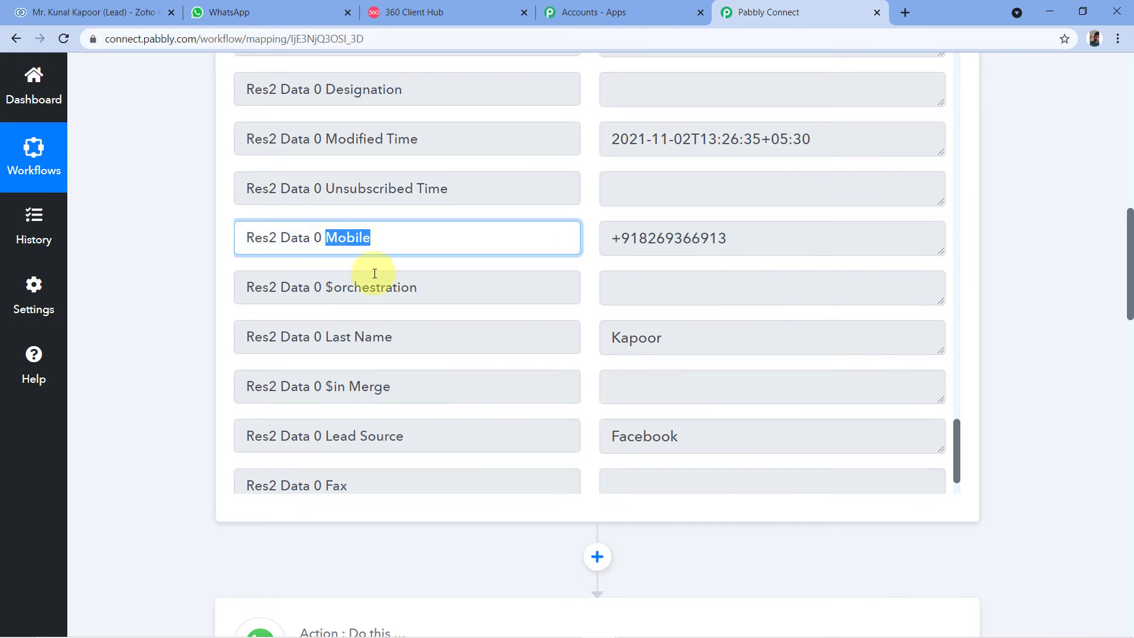
{"action": "left_click", "coordinate": [606, 241]}
{"action": "left_click_drag", "start_coordinate": [606, 241], "coordinate": [752, 238]}
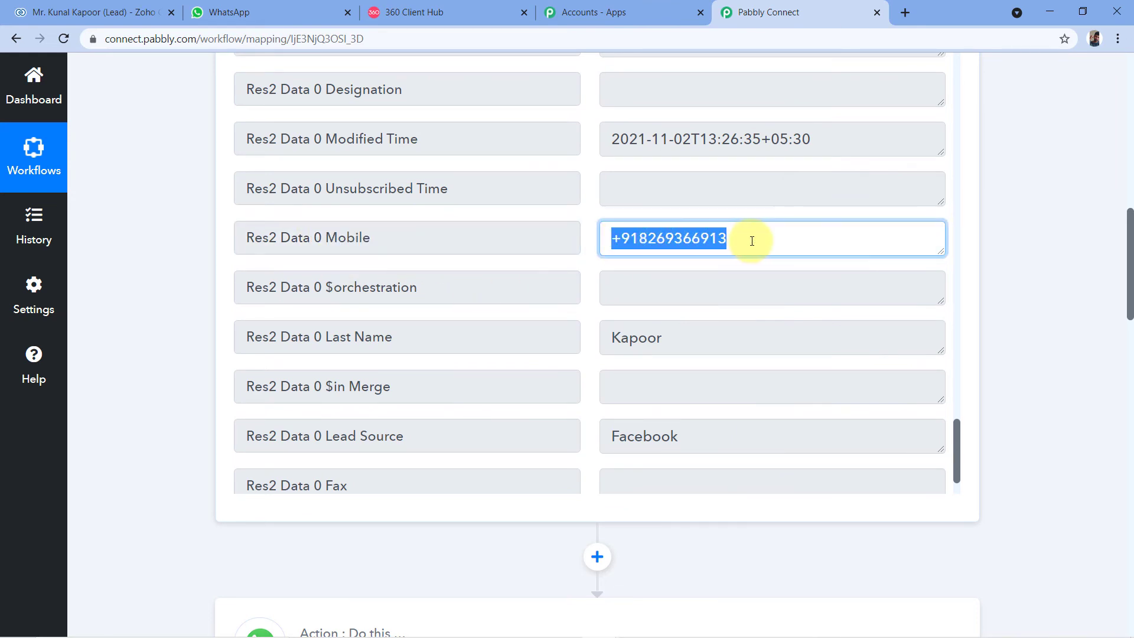
{"action": "left_click", "coordinate": [983, 243]}
Map the Recipient Mobile Number to the Res2 Data 0 Mobile value from the Zoho CRM: New Module Entry step.
{"action": "scroll", "coordinate": [983, 244], "scroll_direction": "down", "scroll_amount": 17}
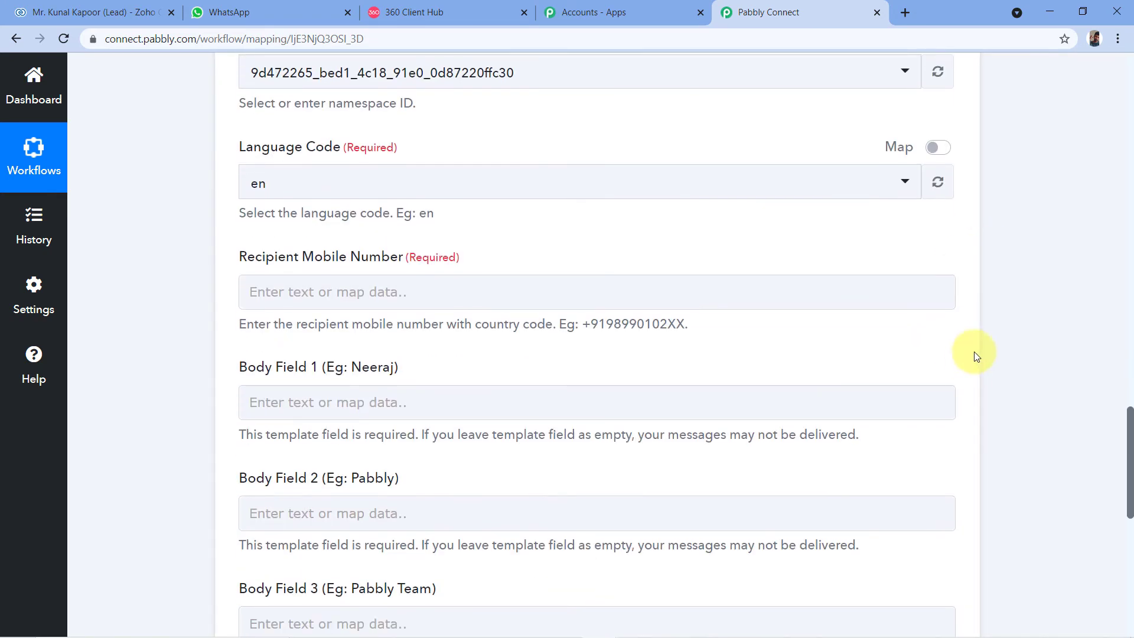
{"action": "left_click", "coordinate": [289, 306]}
{"action": "left_click", "coordinate": [269, 292]}
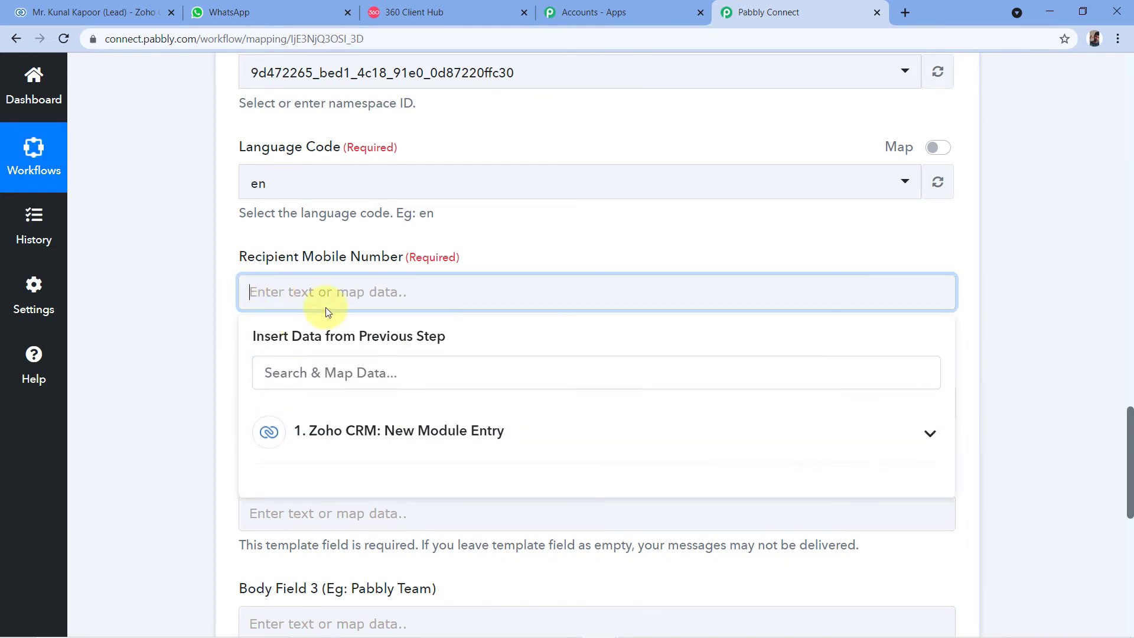
{"action": "scroll", "coordinate": [319, 354], "scroll_direction": "down", "scroll_amount": 1}
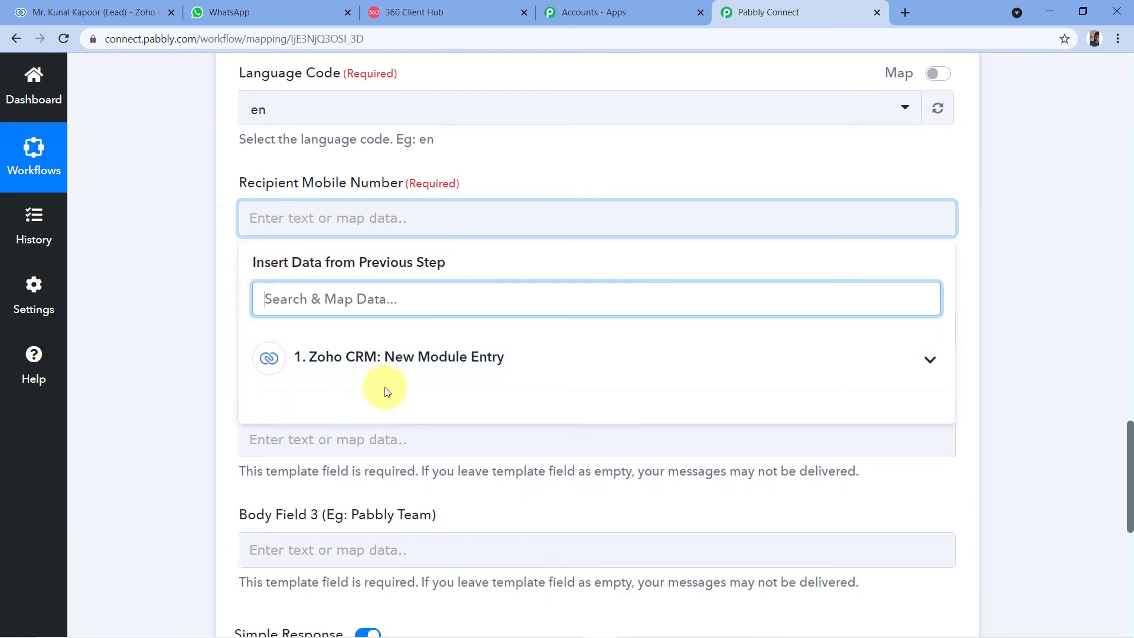
{"action": "left_click", "coordinate": [405, 360]}
{"action": "scroll", "coordinate": [355, 366], "scroll_direction": "down", "scroll_amount": 5}
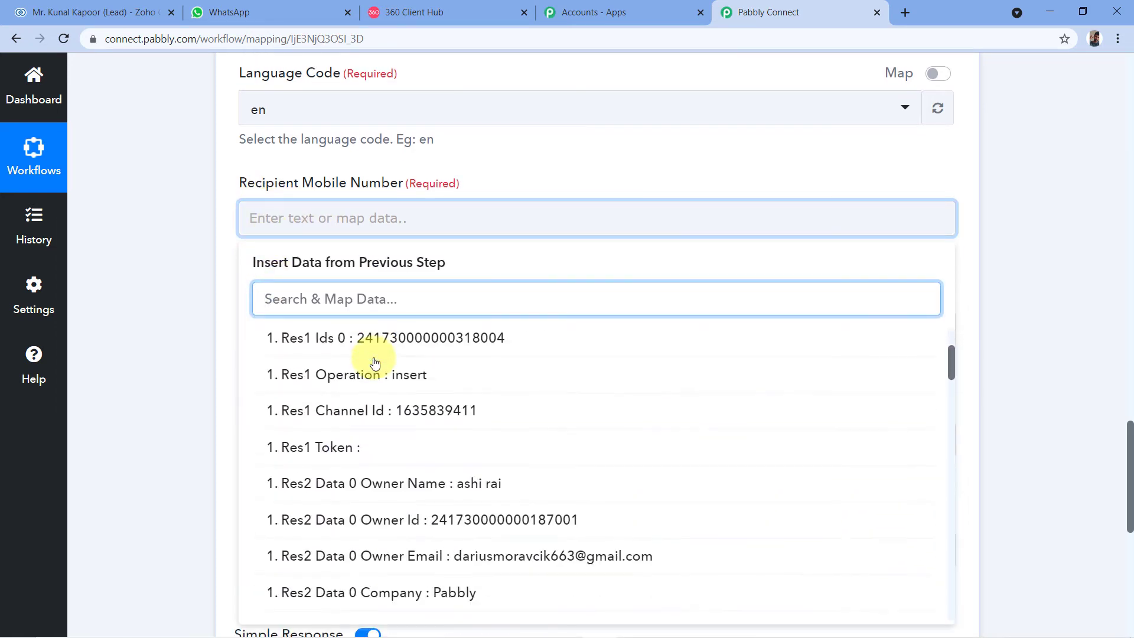
{"action": "scroll", "coordinate": [443, 378], "scroll_direction": "down", "scroll_amount": 8}
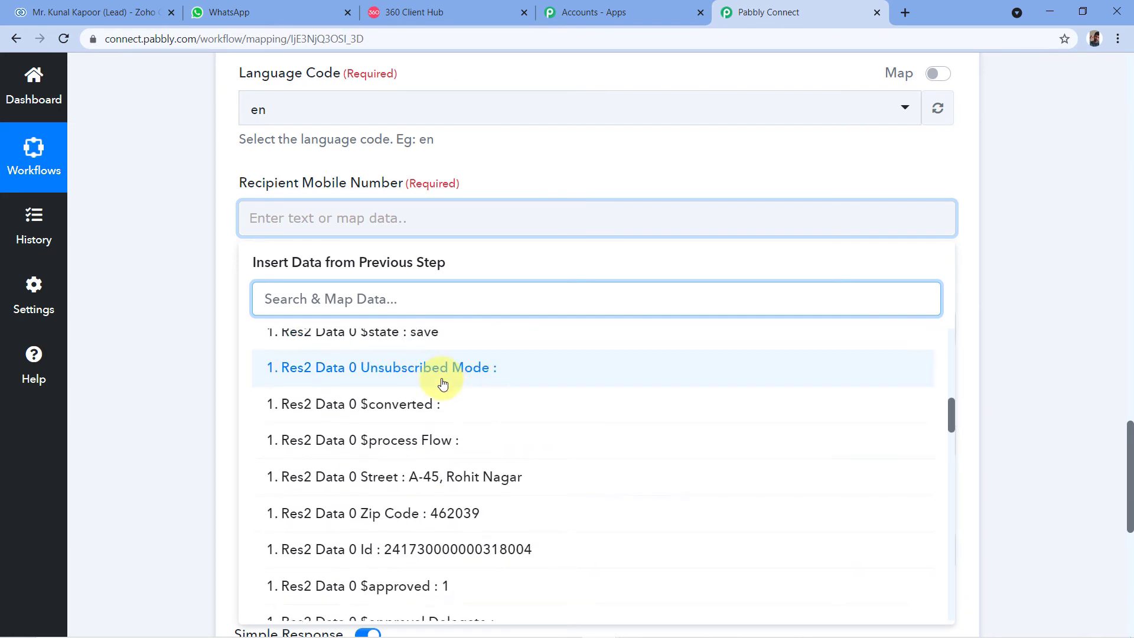
{"action": "scroll", "coordinate": [442, 401], "scroll_direction": "down", "scroll_amount": 12}
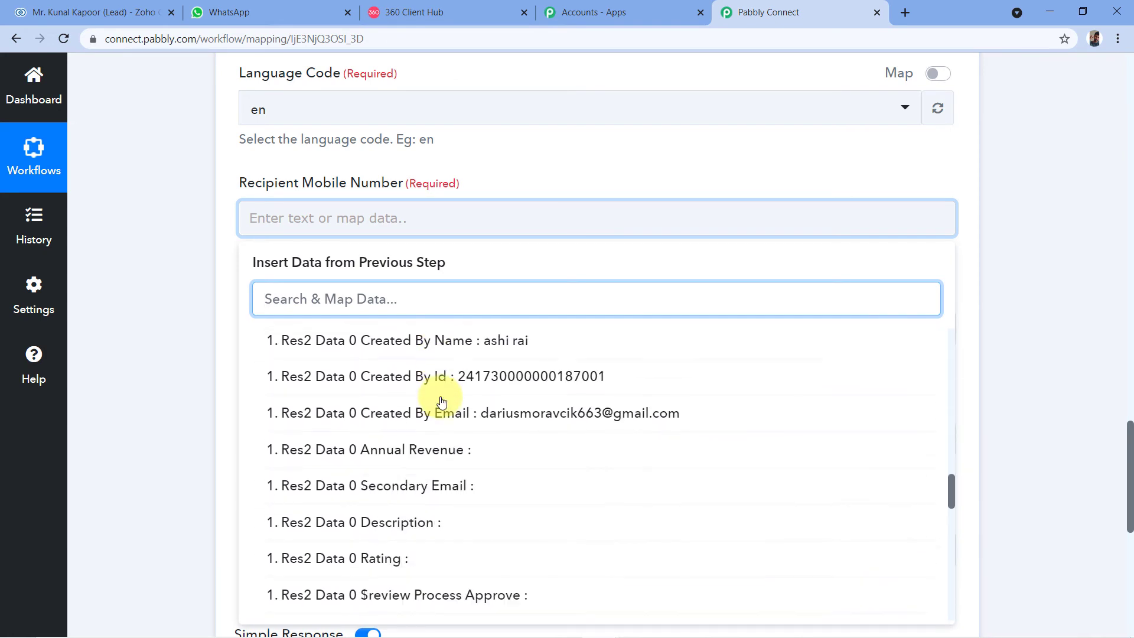
{"action": "scroll", "coordinate": [441, 406], "scroll_direction": "down", "scroll_amount": 8}
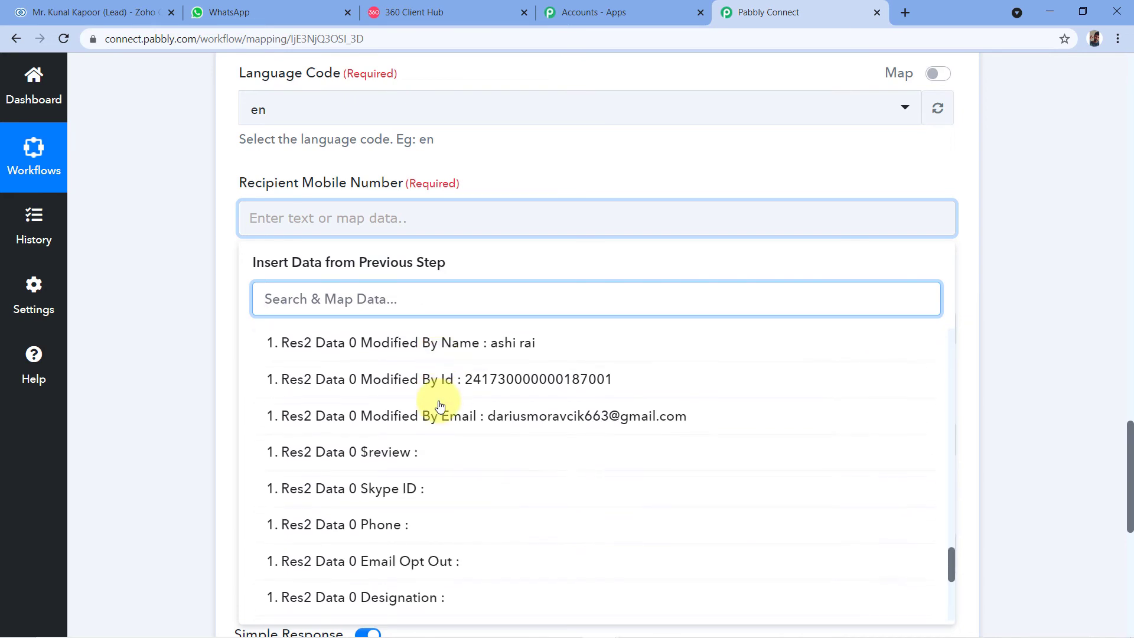
{"action": "scroll", "coordinate": [440, 406], "scroll_direction": "down", "scroll_amount": 3}
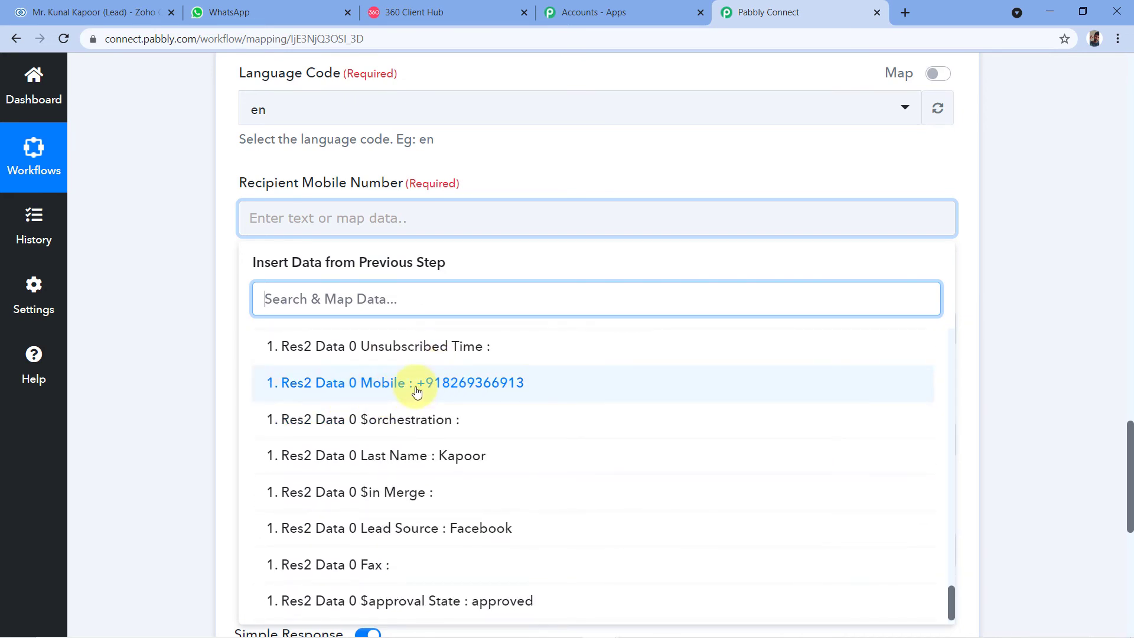
{"action": "left_click", "coordinate": [416, 389]}
{"action": "left_click", "coordinate": [222, 298]}
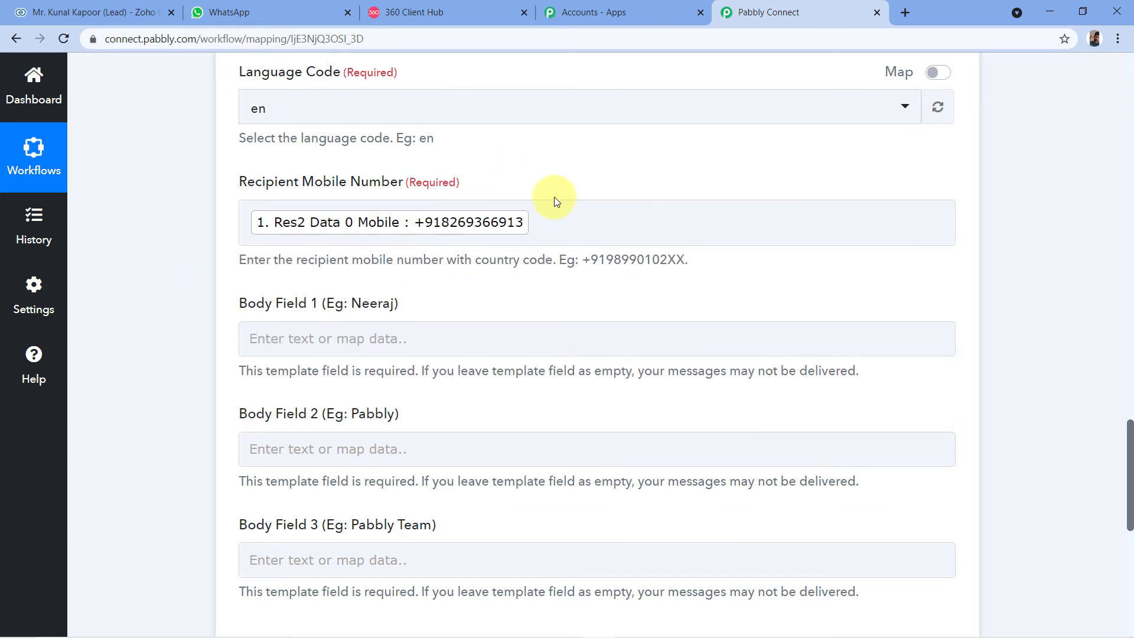
Compare Body Fields 1 to 3 in Pabbly Connect with placeholders {{1}}, {{2}} and {{3}} in the welcome_msg preview in 360 Client Hub.
{"action": "scroll", "coordinate": [554, 198], "scroll_direction": "down", "scroll_amount": 3}
{"action": "scroll", "coordinate": [472, 162], "scroll_direction": "up", "scroll_amount": 3}
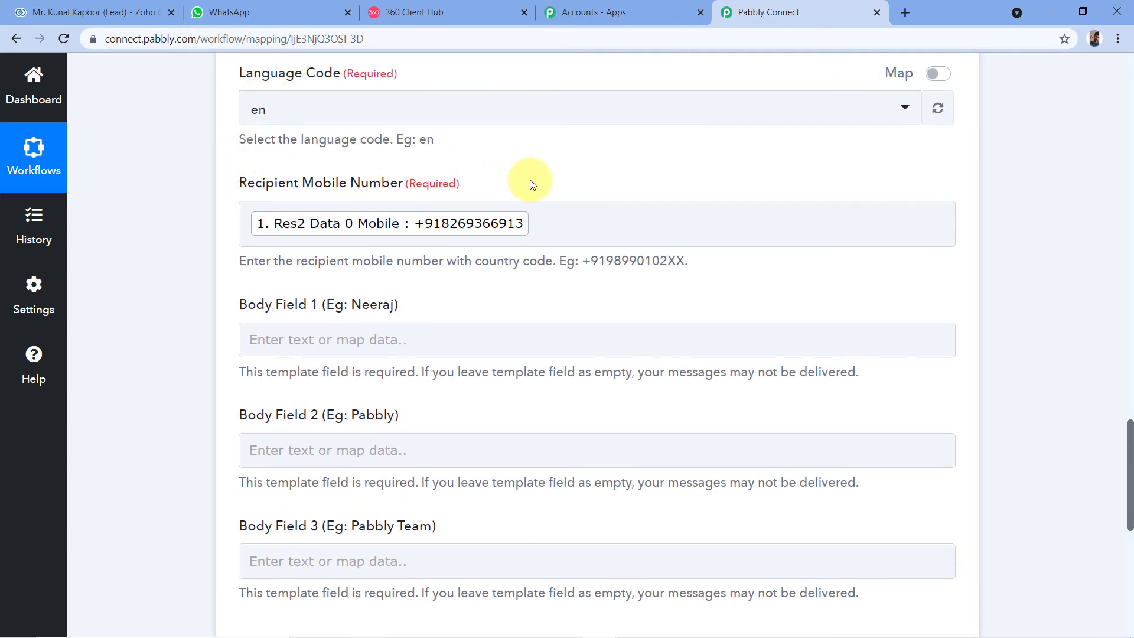
{"action": "scroll", "coordinate": [473, 176], "scroll_direction": "down", "scroll_amount": 3}
{"action": "scroll", "coordinate": [438, 164], "scroll_direction": "up", "scroll_amount": 1}
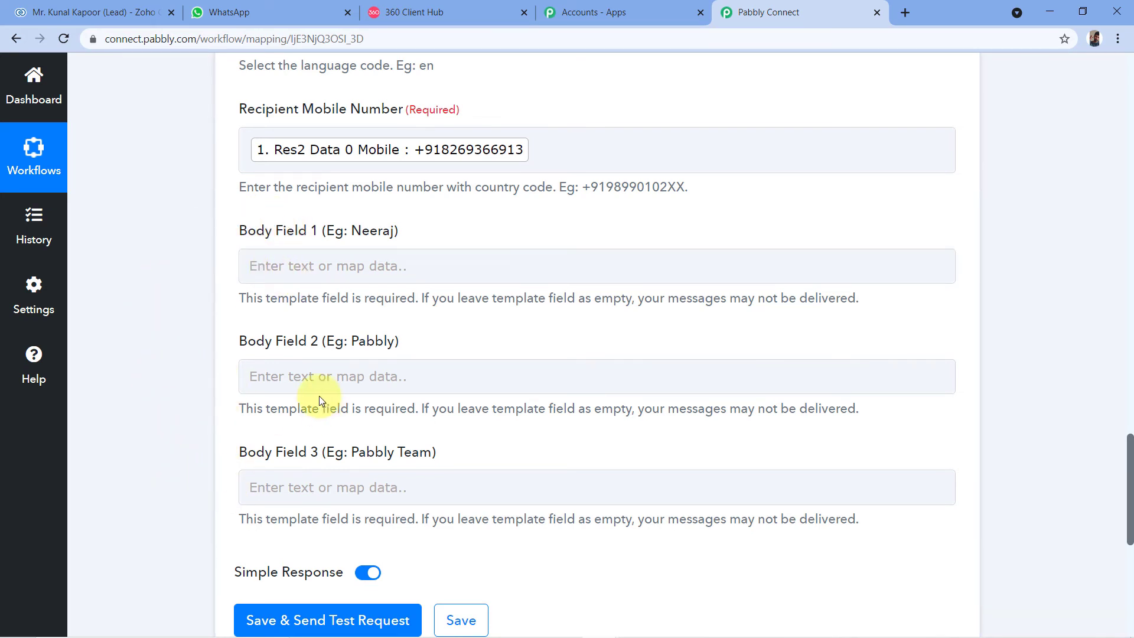
{"action": "left_click", "coordinate": [490, 11]}
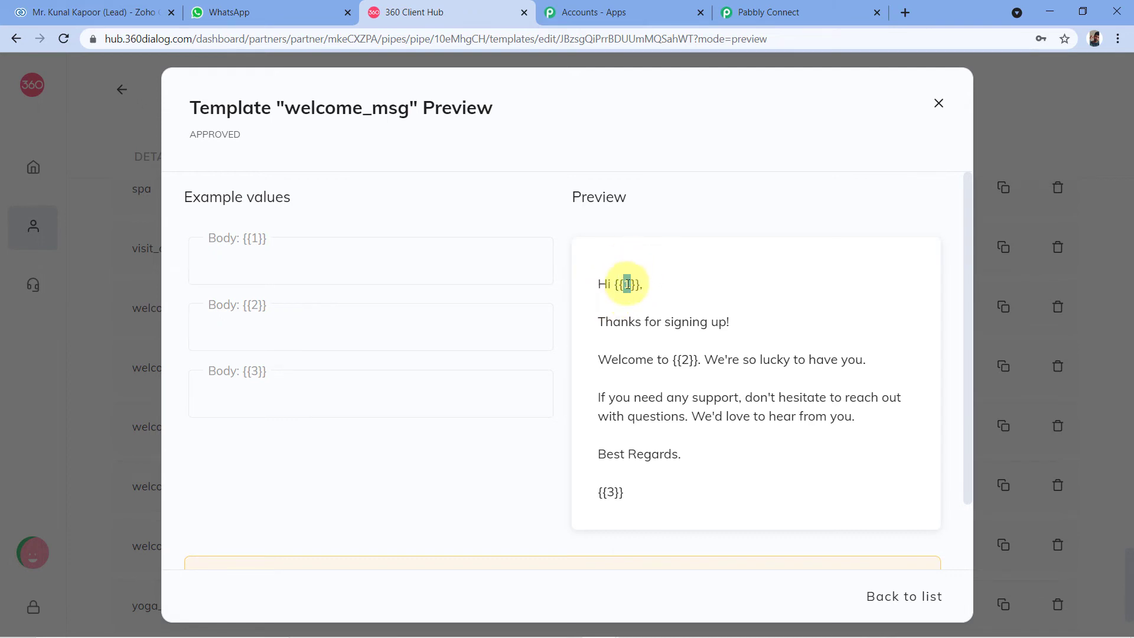
{"action": "double_click", "coordinate": [683, 360]}
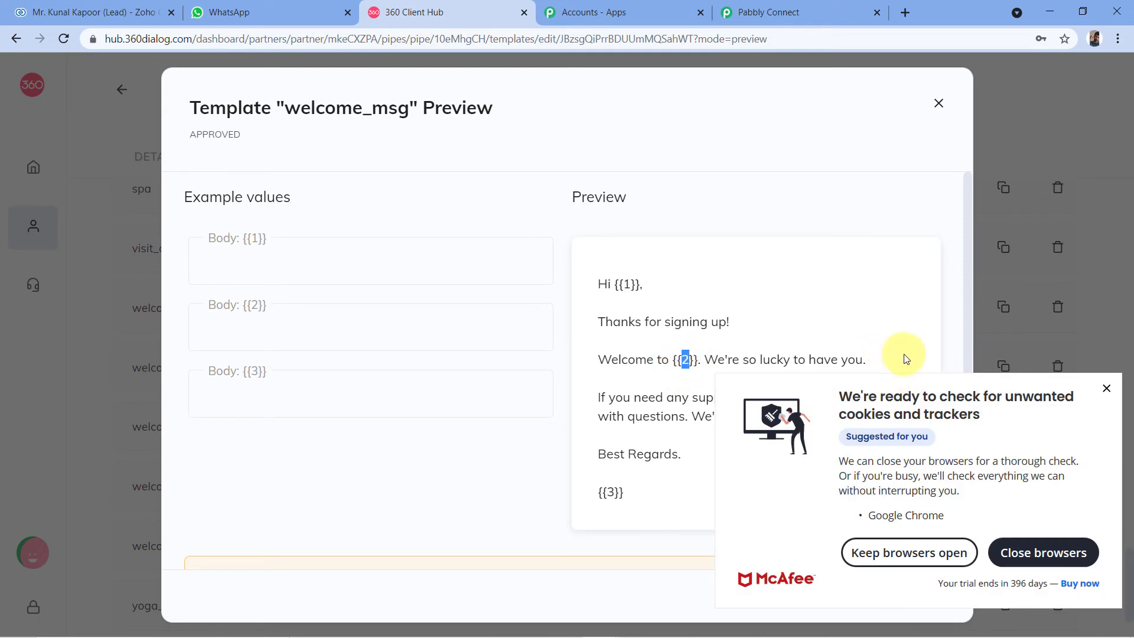
{"action": "left_click", "coordinate": [1106, 388]}
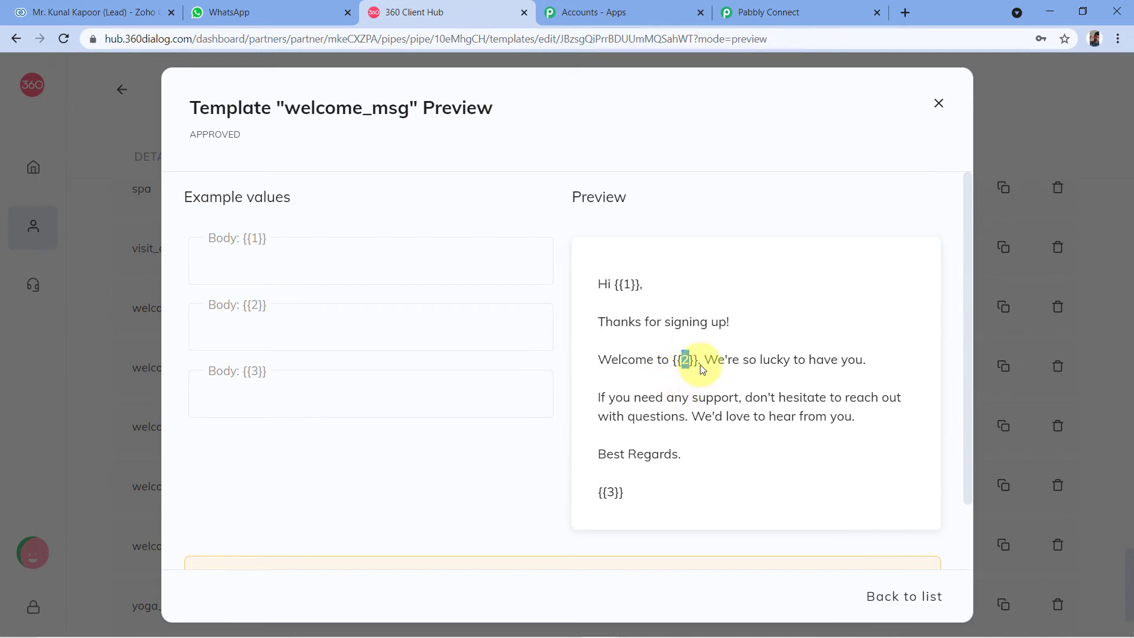
{"action": "scroll", "coordinate": [679, 366], "scroll_direction": "down", "scroll_amount": 2}
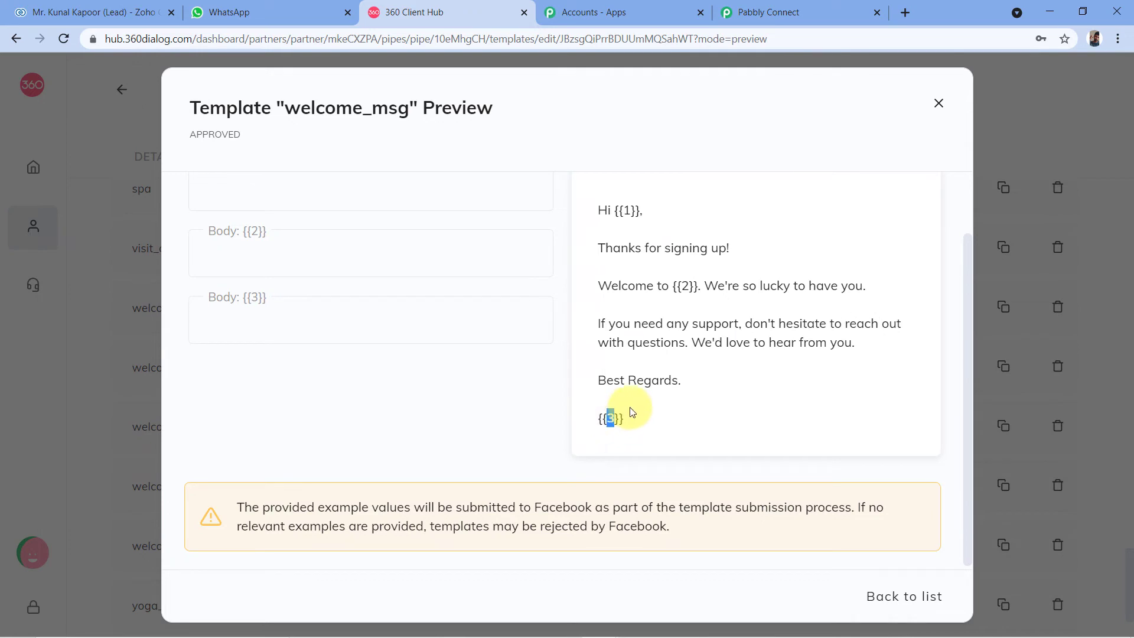
{"action": "scroll", "coordinate": [611, 419], "scroll_direction": "up", "scroll_amount": 2}
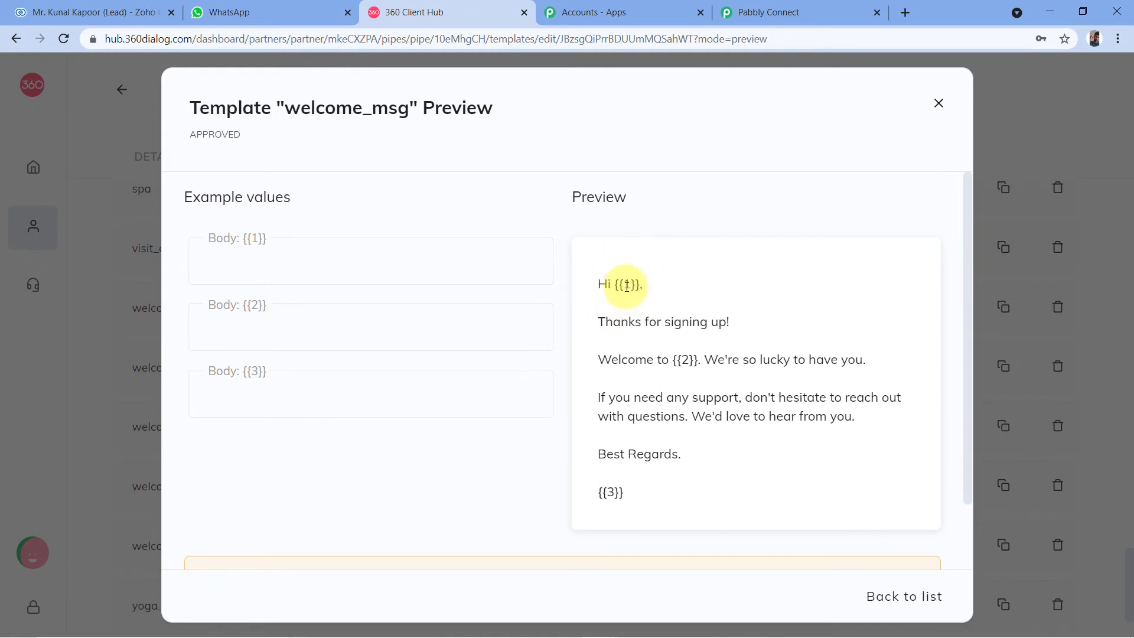
{"action": "left_click", "coordinate": [761, 12]}
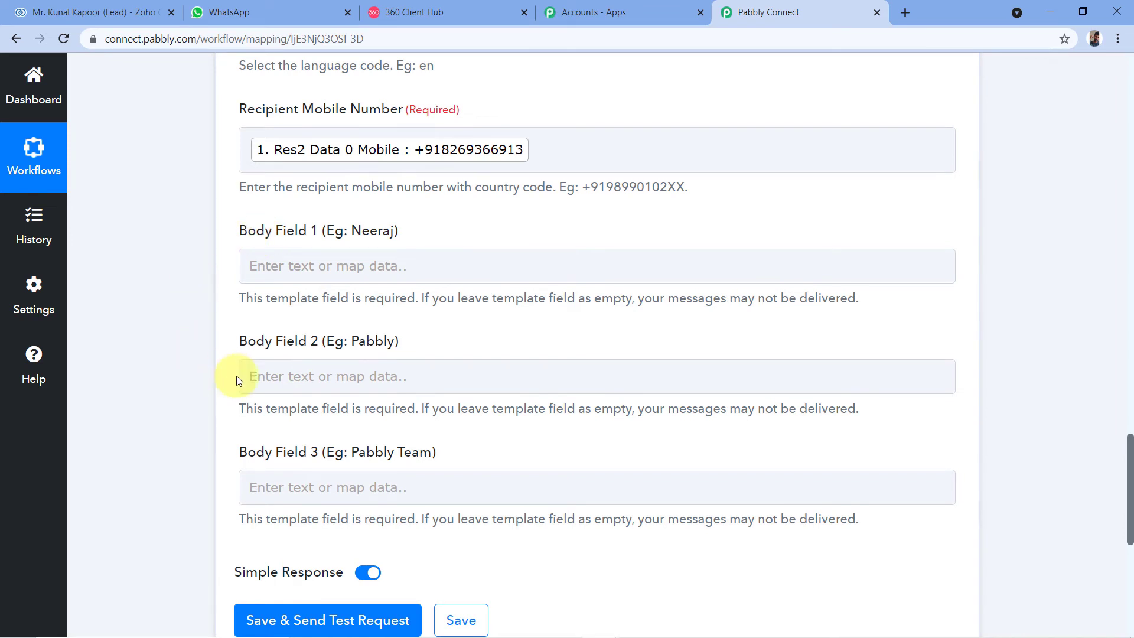
{"action": "left_click", "coordinate": [413, 11]}
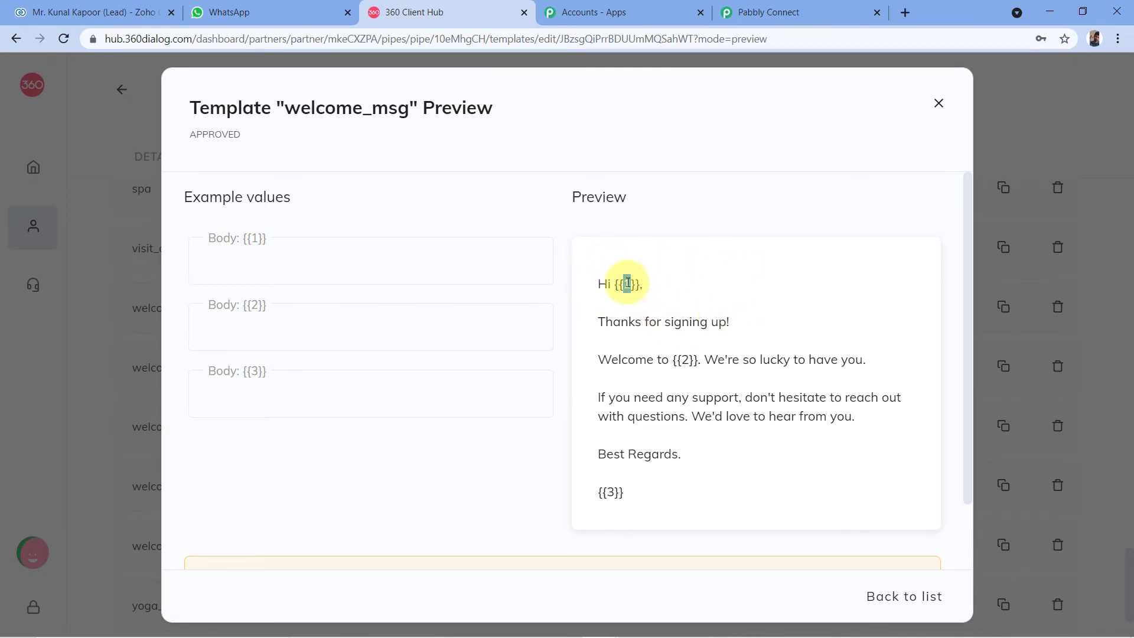
Check placeholder {{1}} in the template preview, then in Pabbly Connect map Body Field 1 to Res2 Data 0 First Name from Zoho CRM: New Module Entry.
{"action": "left_click", "coordinate": [627, 284]}
{"action": "left_click", "coordinate": [669, 348]}
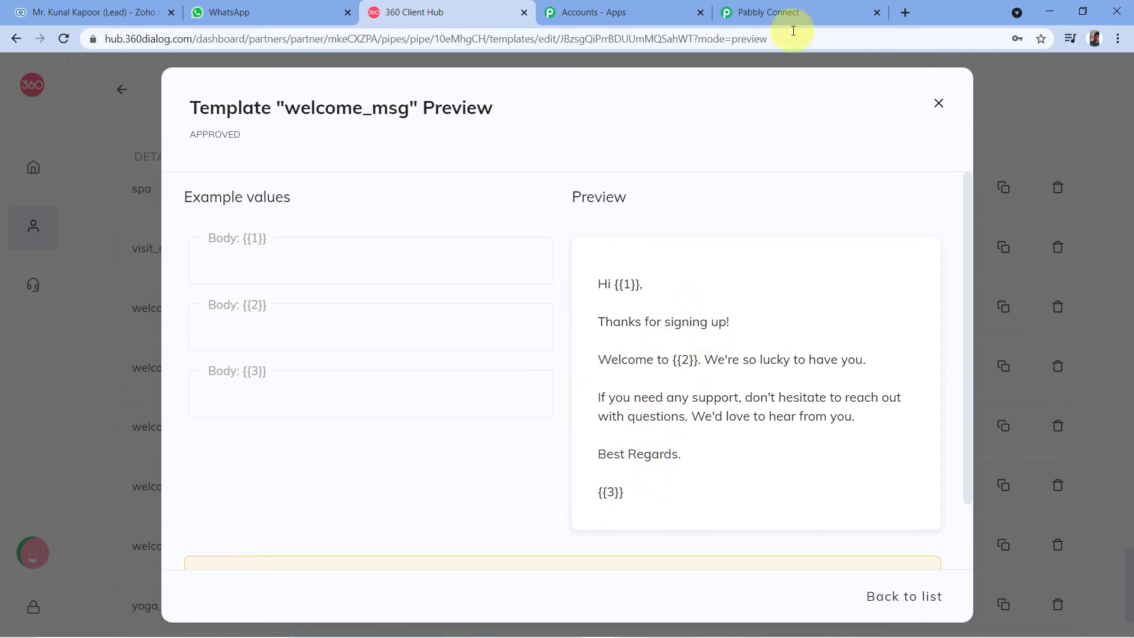
{"action": "left_click", "coordinate": [789, 12]}
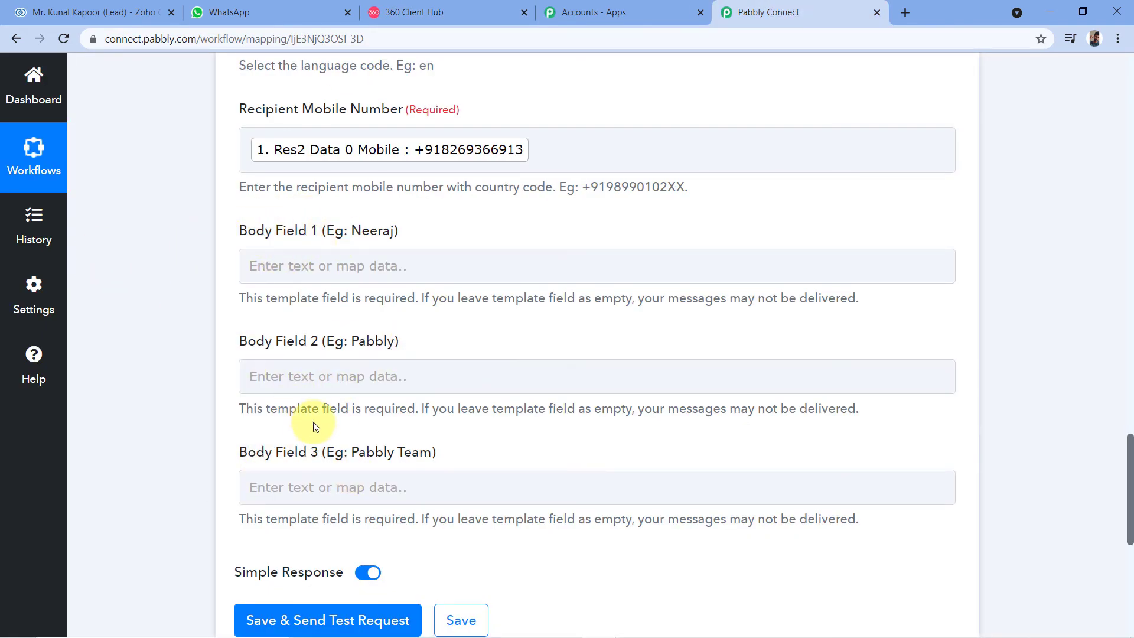
{"action": "left_click", "coordinate": [270, 270]}
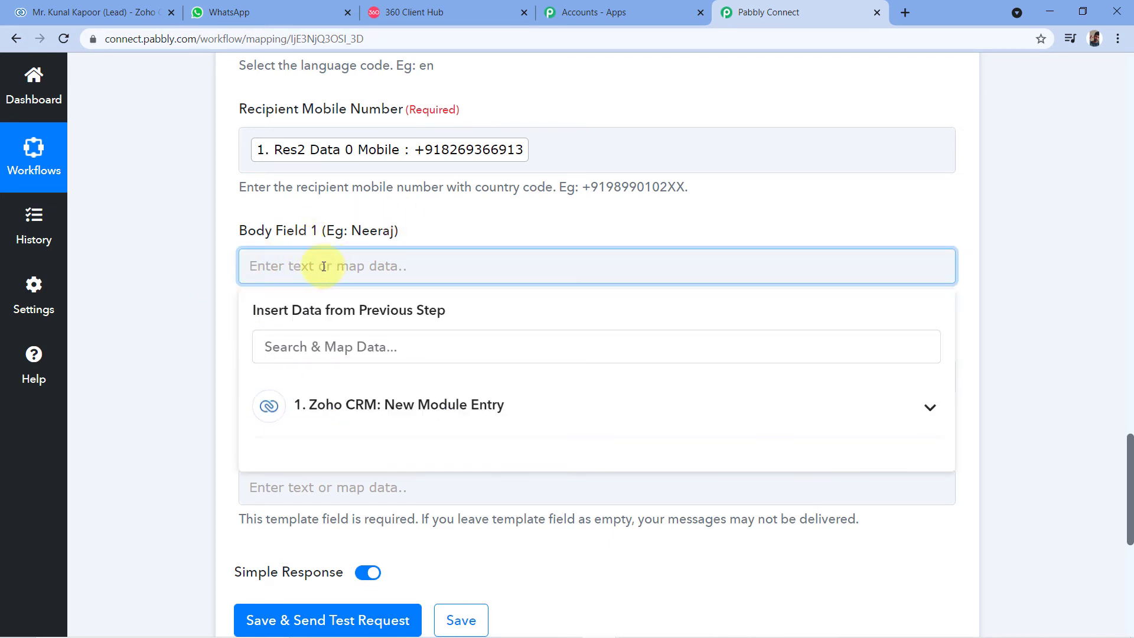
{"action": "scroll", "coordinate": [314, 260], "scroll_direction": "down", "scroll_amount": 1}
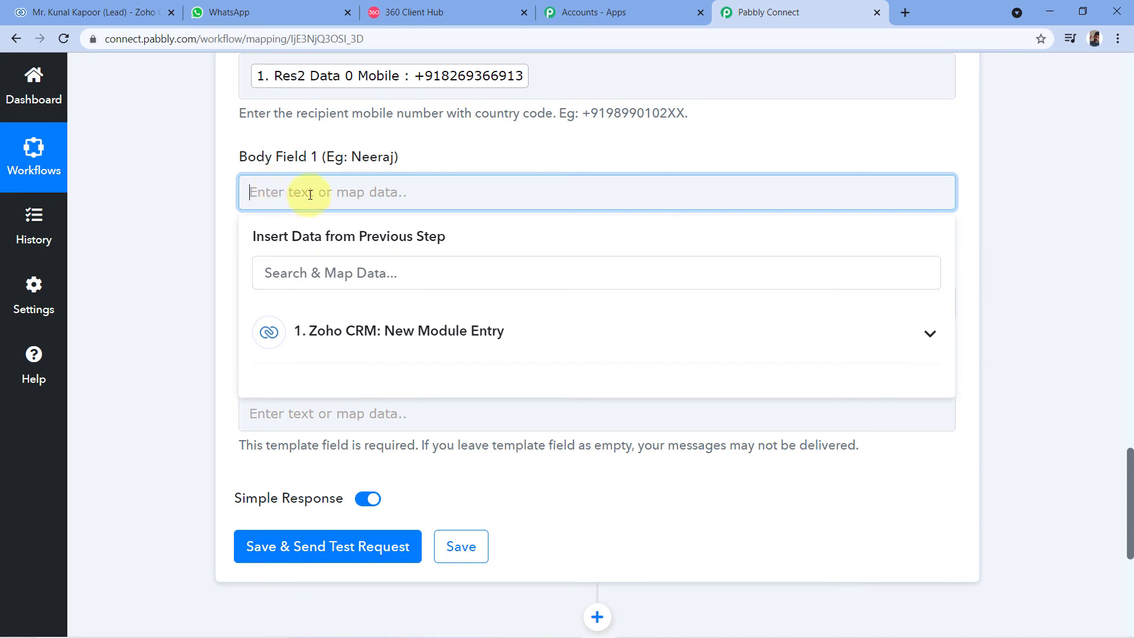
{"action": "left_click", "coordinate": [396, 339]}
{"action": "scroll", "coordinate": [508, 384], "scroll_direction": "down", "scroll_amount": 12}
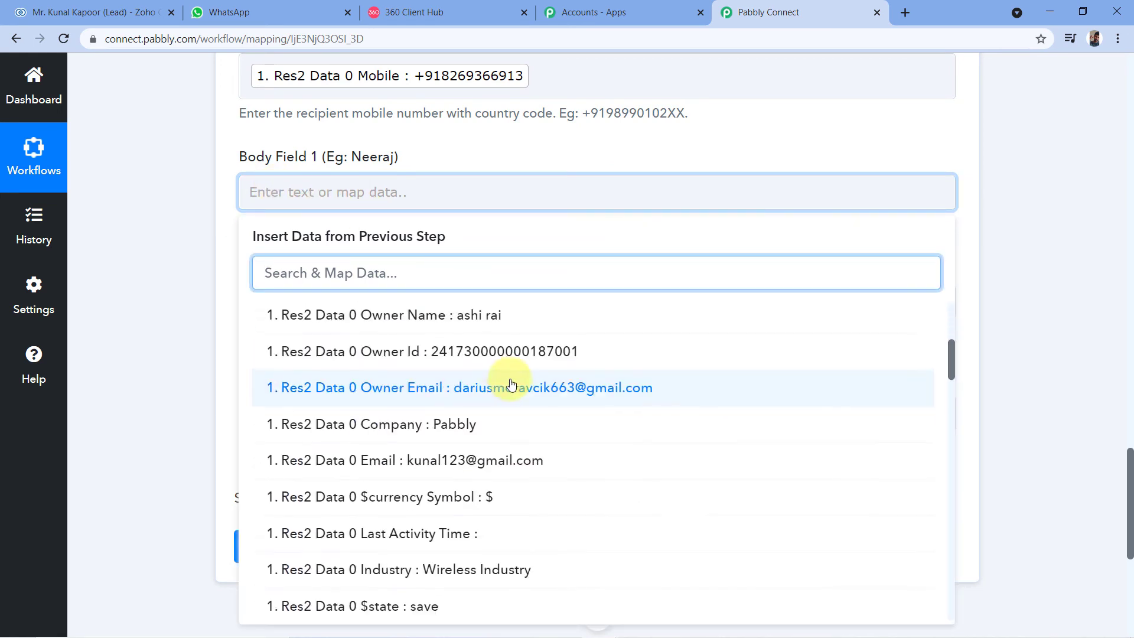
{"action": "scroll", "coordinate": [525, 388], "scroll_direction": "down", "scroll_amount": 7}
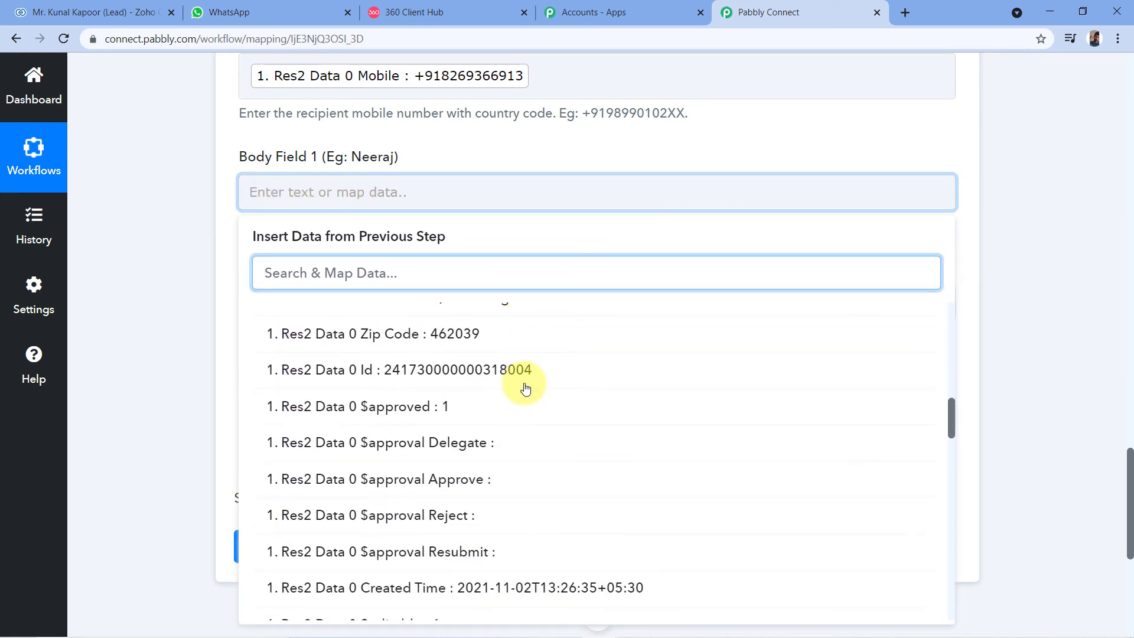
{"action": "scroll", "coordinate": [524, 388], "scroll_direction": "down", "scroll_amount": 8}
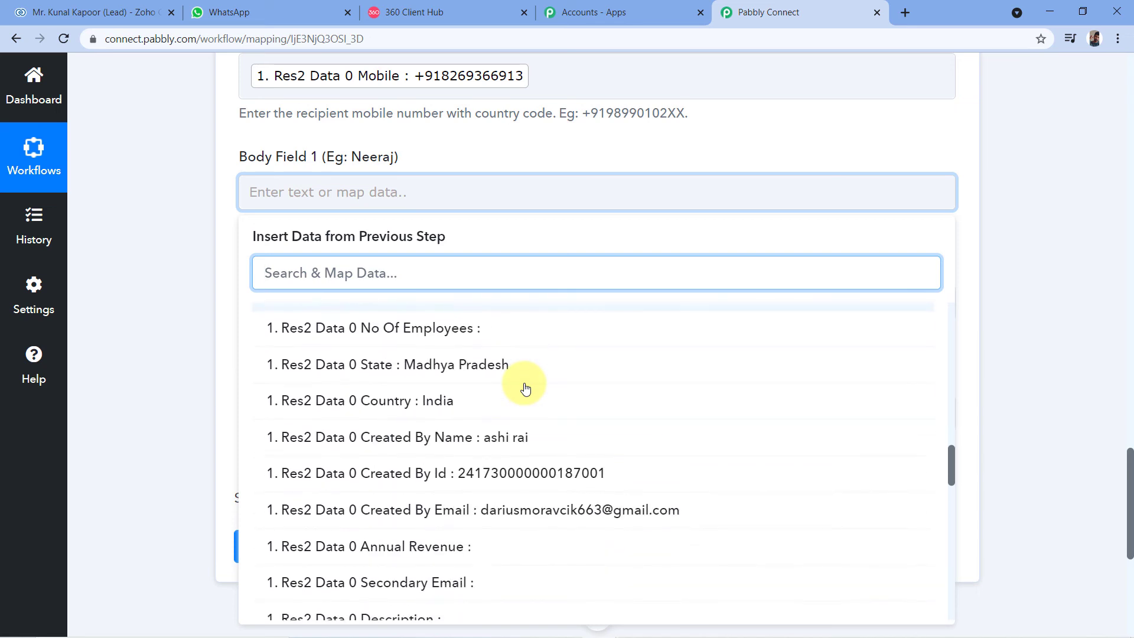
{"action": "scroll", "coordinate": [525, 388], "scroll_direction": "down", "scroll_amount": 2}
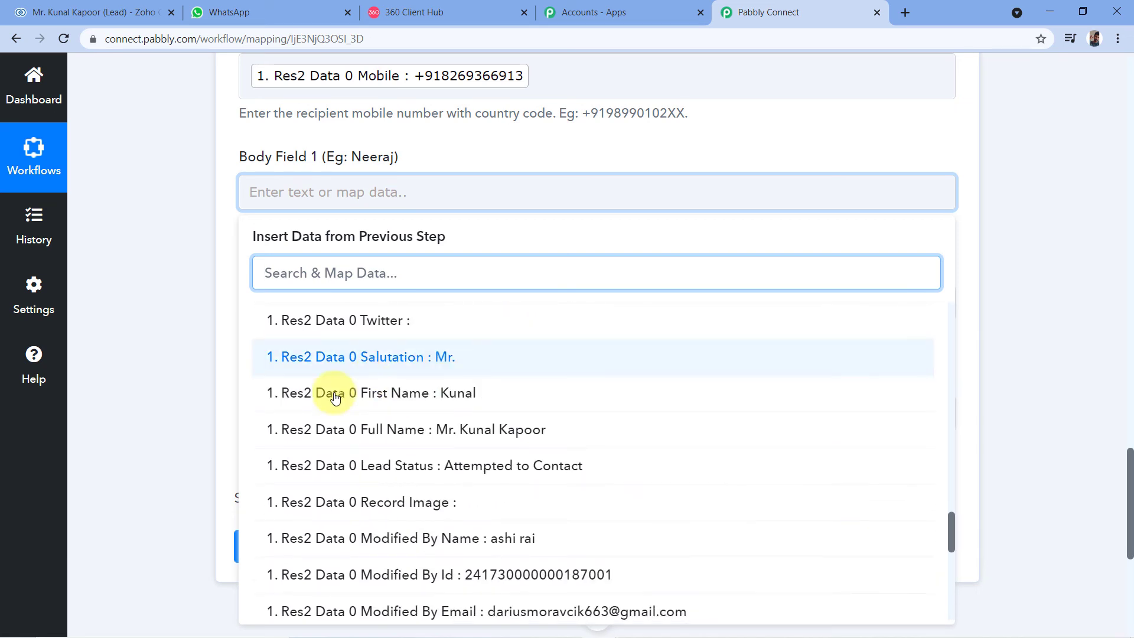
{"action": "left_click", "coordinate": [386, 393]}
{"action": "left_click", "coordinate": [161, 235]}
Set Body Field 2 to Magnet Brains and Body Field 3 to Team Magnet Brains.
{"action": "scroll", "coordinate": [162, 285], "scroll_direction": "down", "scroll_amount": 1}
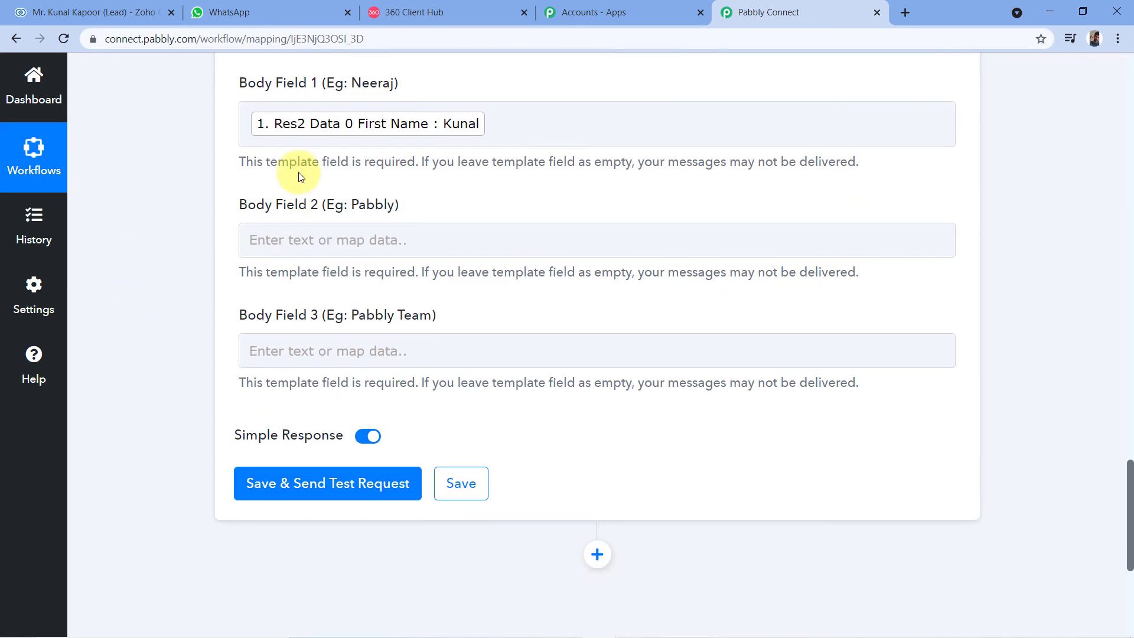
{"action": "left_click", "coordinate": [274, 241]}
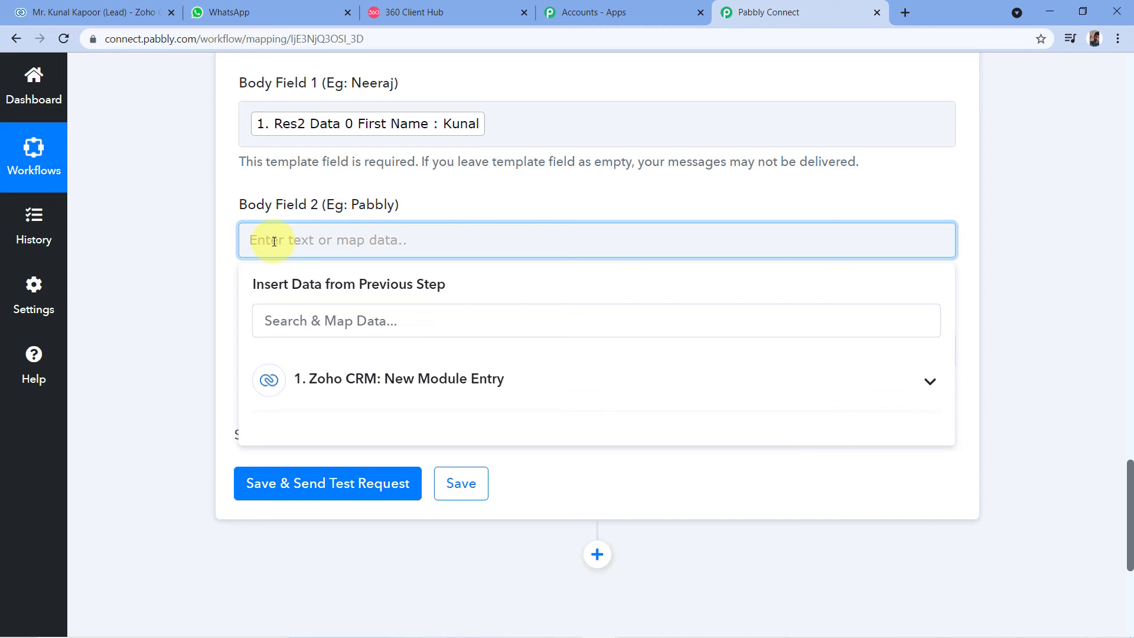
{"action": "type", "text": "Magnet Brains"}
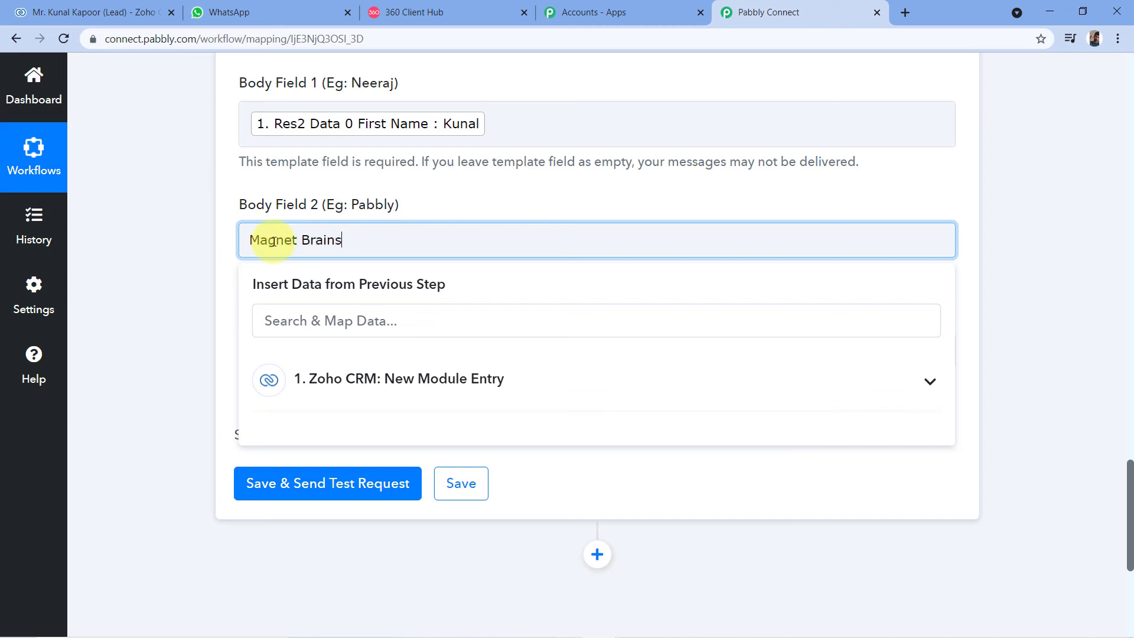
{"action": "left_click", "coordinate": [80, 303]}
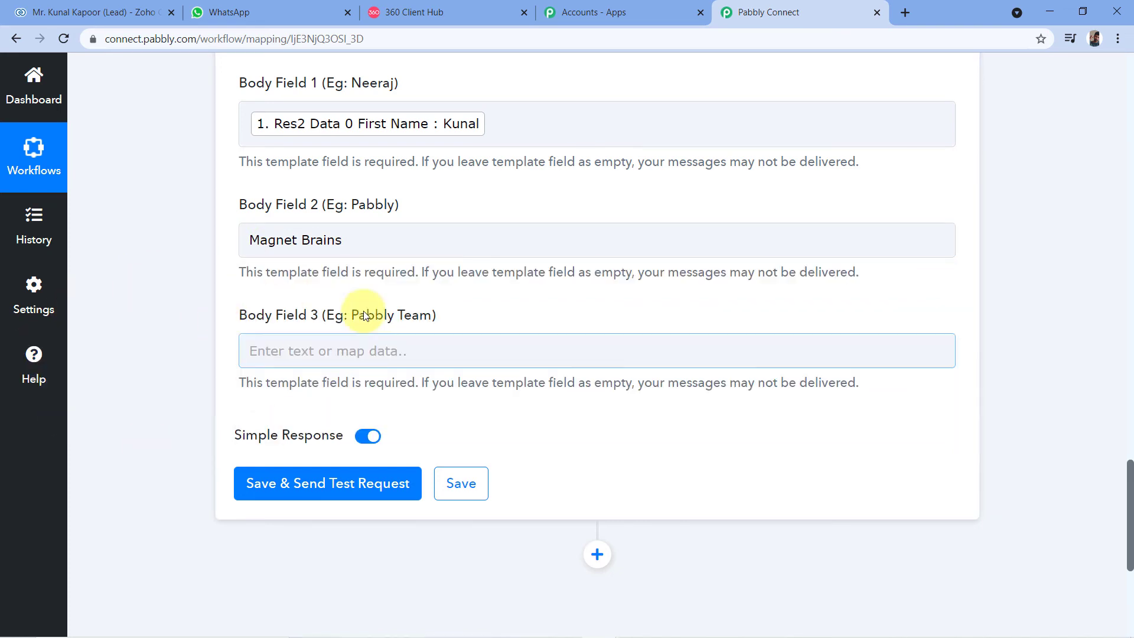
{"action": "left_click", "coordinate": [278, 349]}
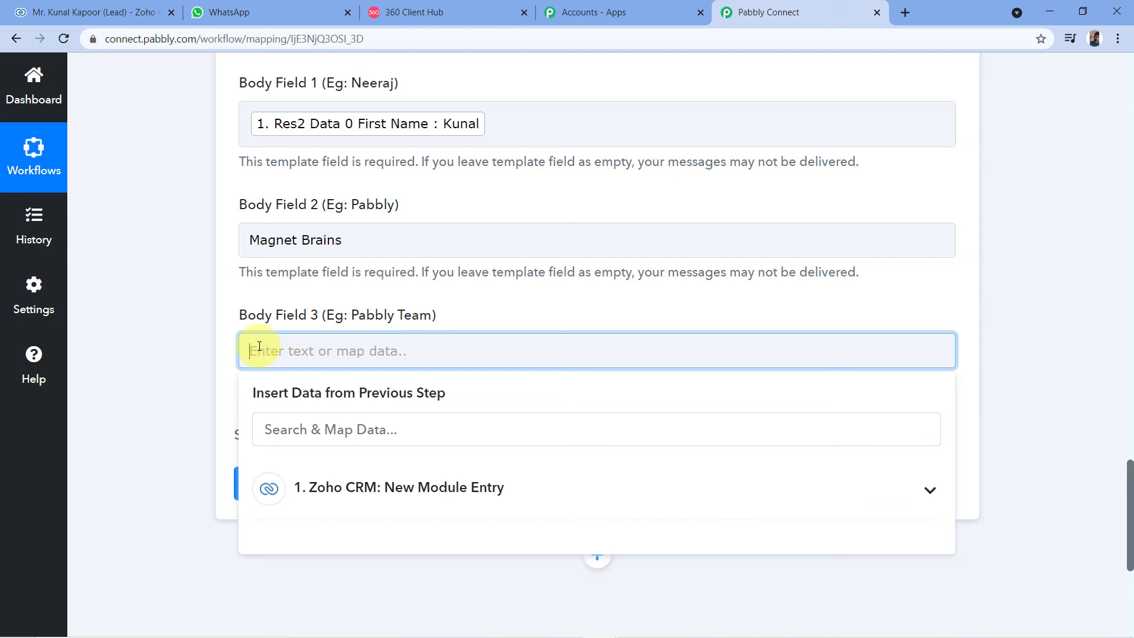
{"action": "type", "text": "Team Magnet Brai"}
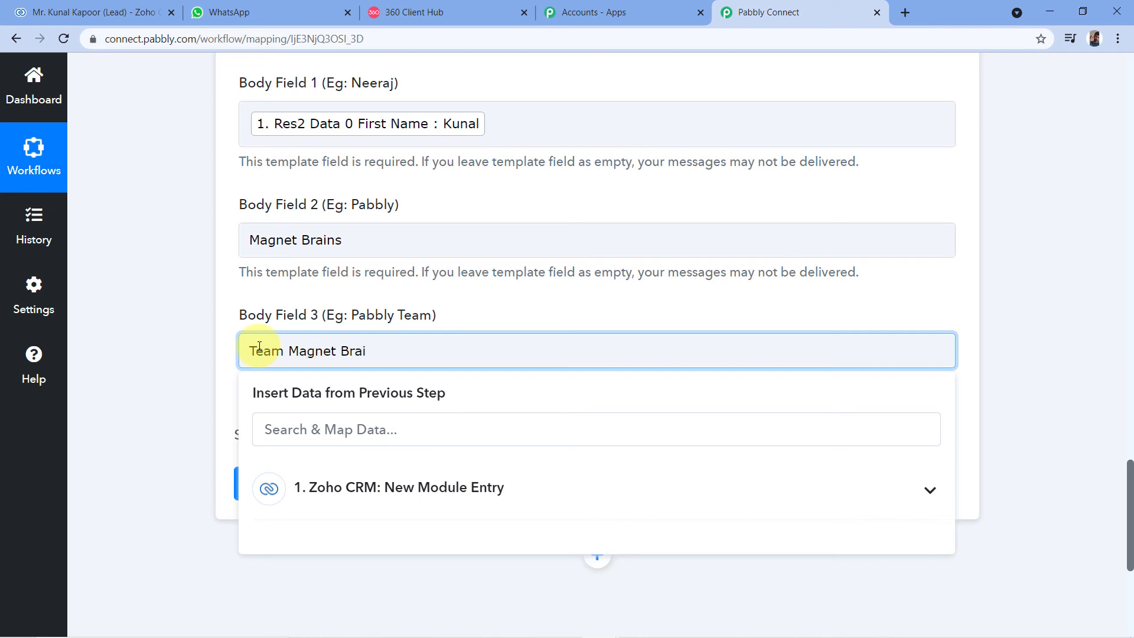
{"action": "left_click", "coordinate": [137, 307]}
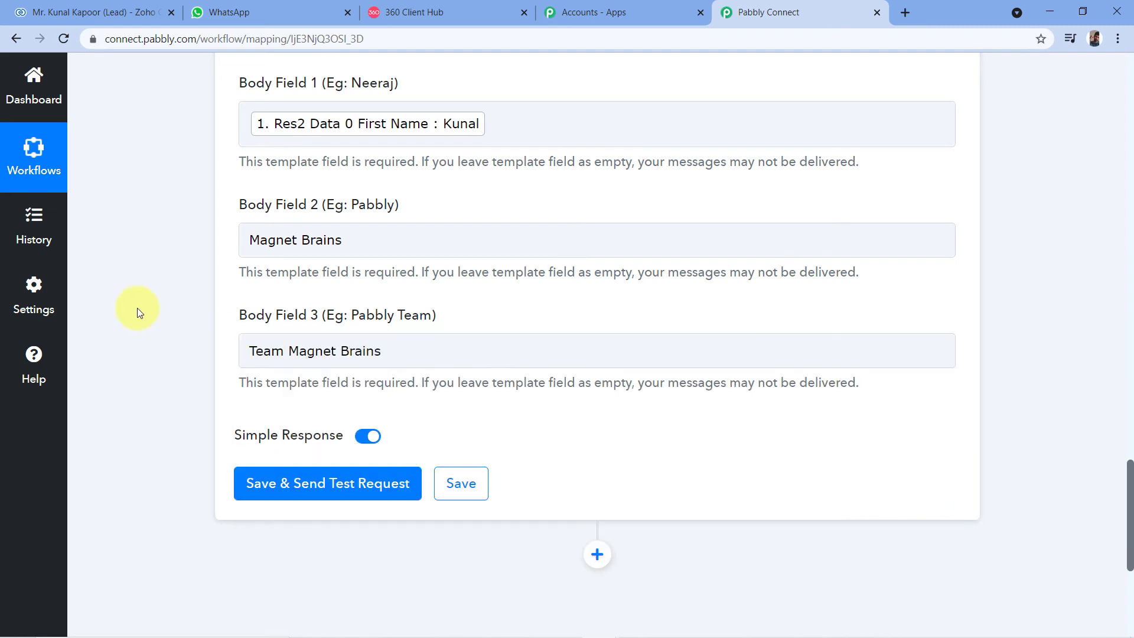
Review the Send Template Message fields, save the action with a test request, and examine the response received.
{"action": "scroll", "coordinate": [96, 353], "scroll_direction": "up", "scroll_amount": 3}
{"action": "scroll", "coordinate": [259, 344], "scroll_direction": "down", "scroll_amount": 1}
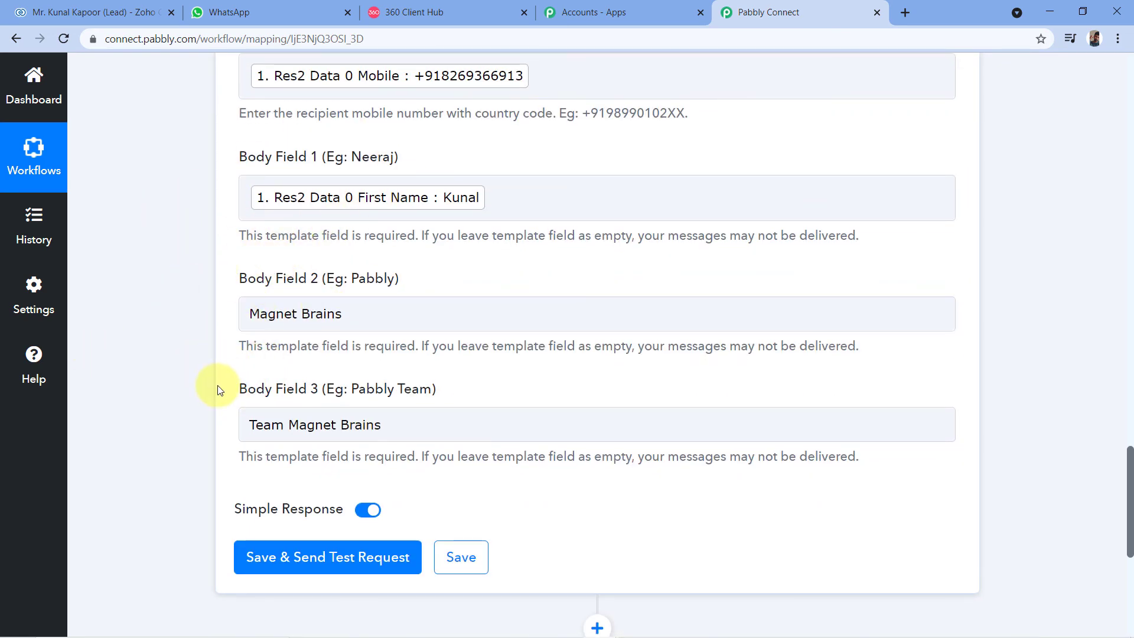
{"action": "scroll", "coordinate": [214, 386], "scroll_direction": "down", "scroll_amount": 1}
{"action": "scroll", "coordinate": [215, 383], "scroll_direction": "up", "scroll_amount": 5}
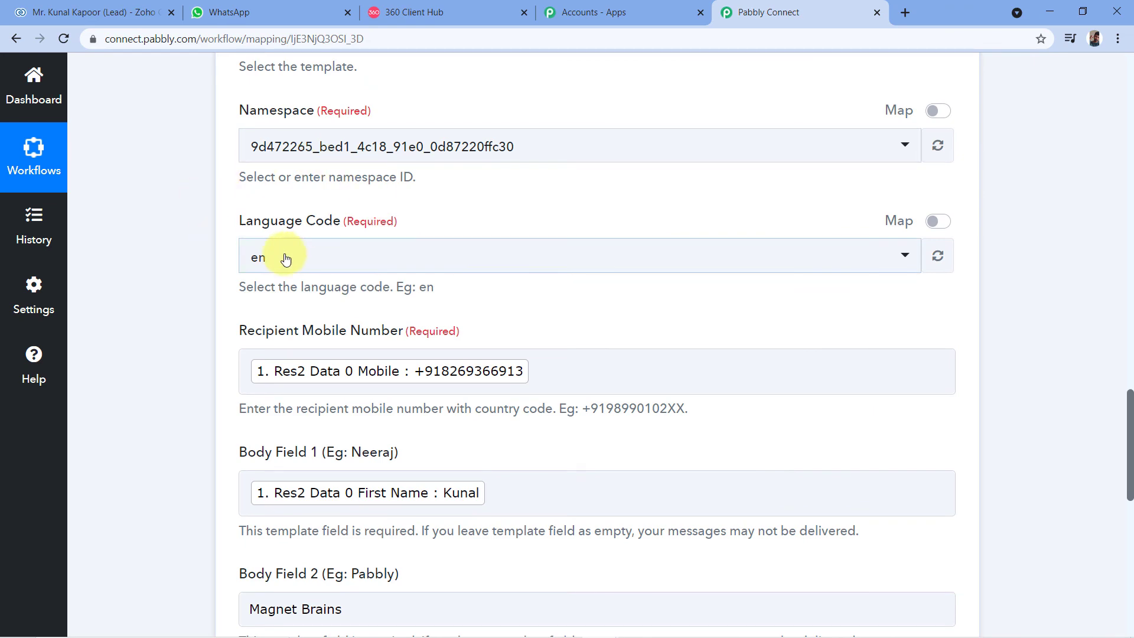
{"action": "scroll", "coordinate": [184, 378], "scroll_direction": "down", "scroll_amount": 6}
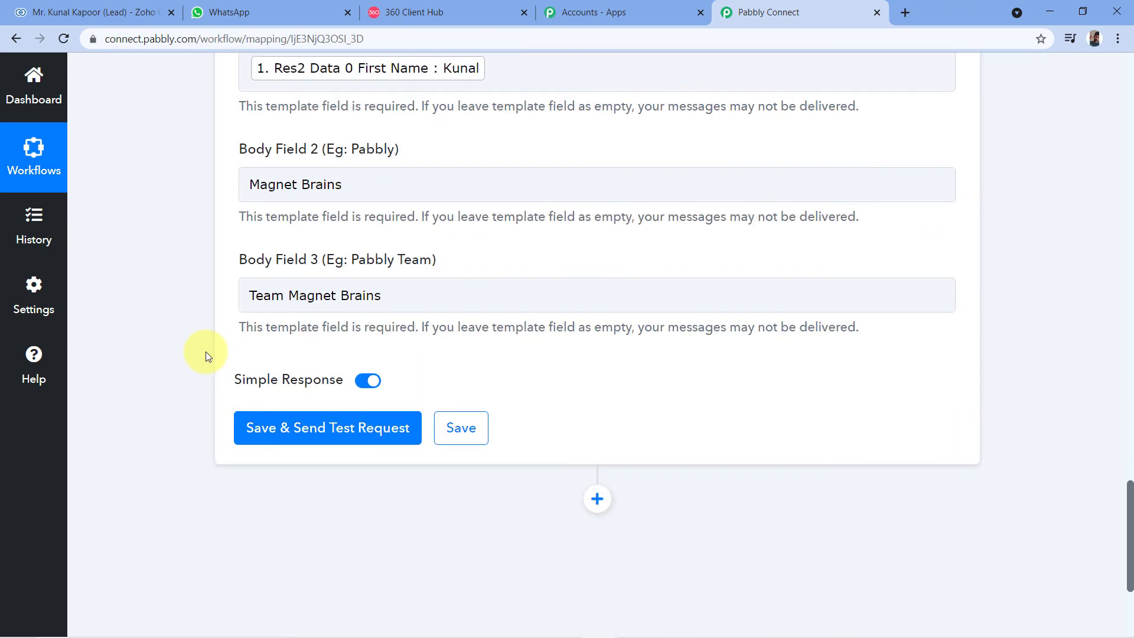
{"action": "scroll", "coordinate": [205, 351], "scroll_direction": "up", "scroll_amount": 2}
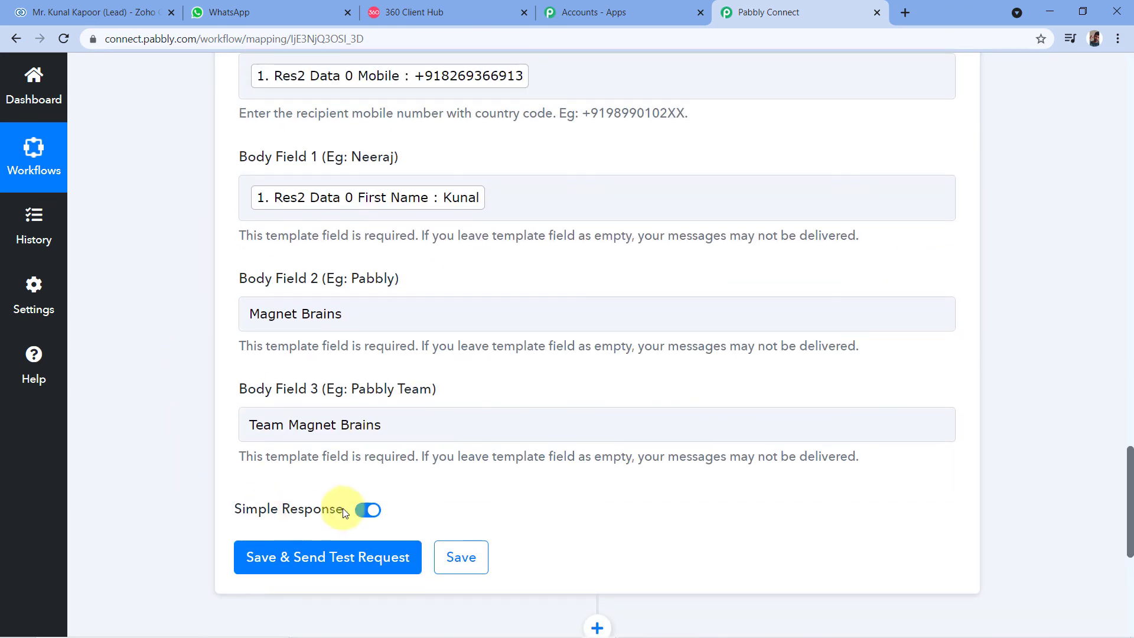
{"action": "left_click", "coordinate": [320, 556]}
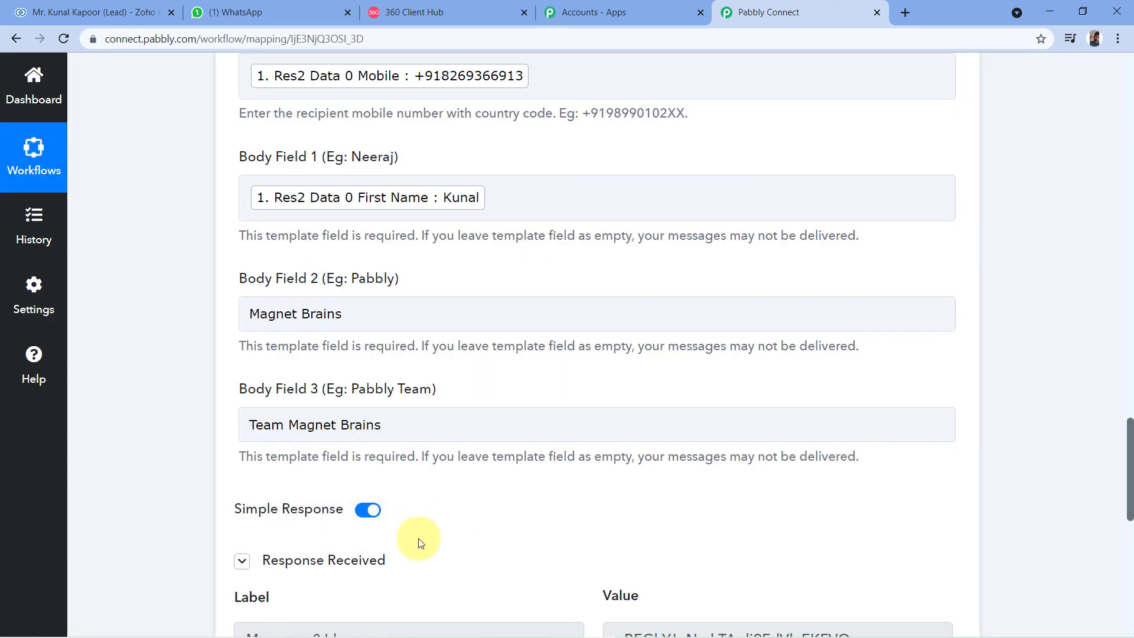
{"action": "scroll", "coordinate": [457, 496], "scroll_direction": "down", "scroll_amount": 2}
{"action": "scroll", "coordinate": [454, 471], "scroll_direction": "down", "scroll_amount": 1}
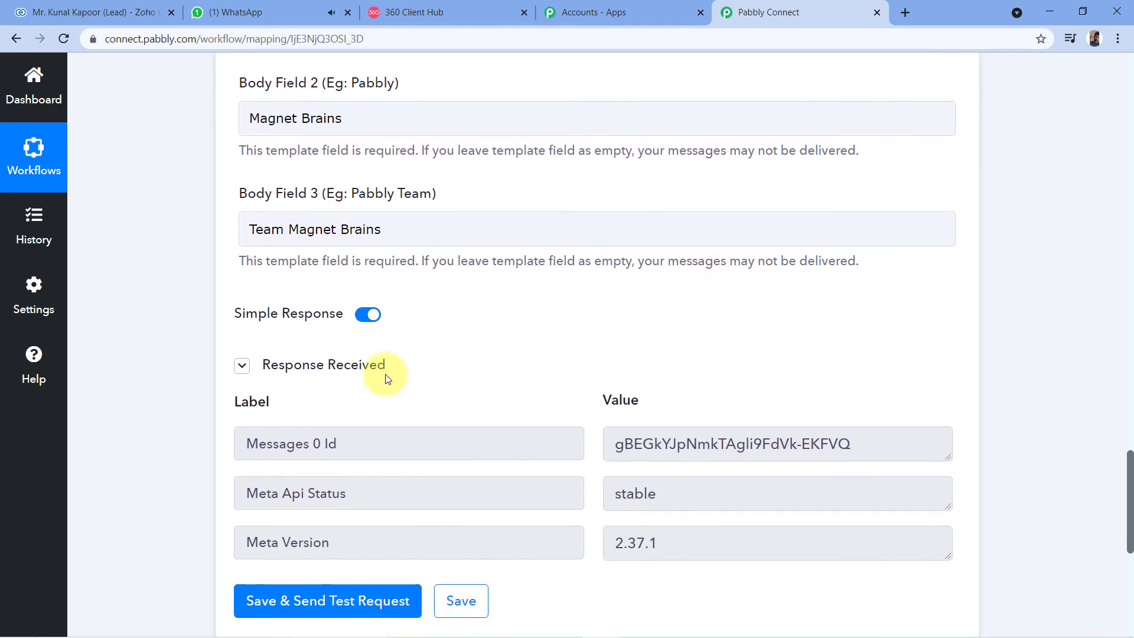
{"action": "scroll", "coordinate": [534, 334], "scroll_direction": "down", "scroll_amount": 1}
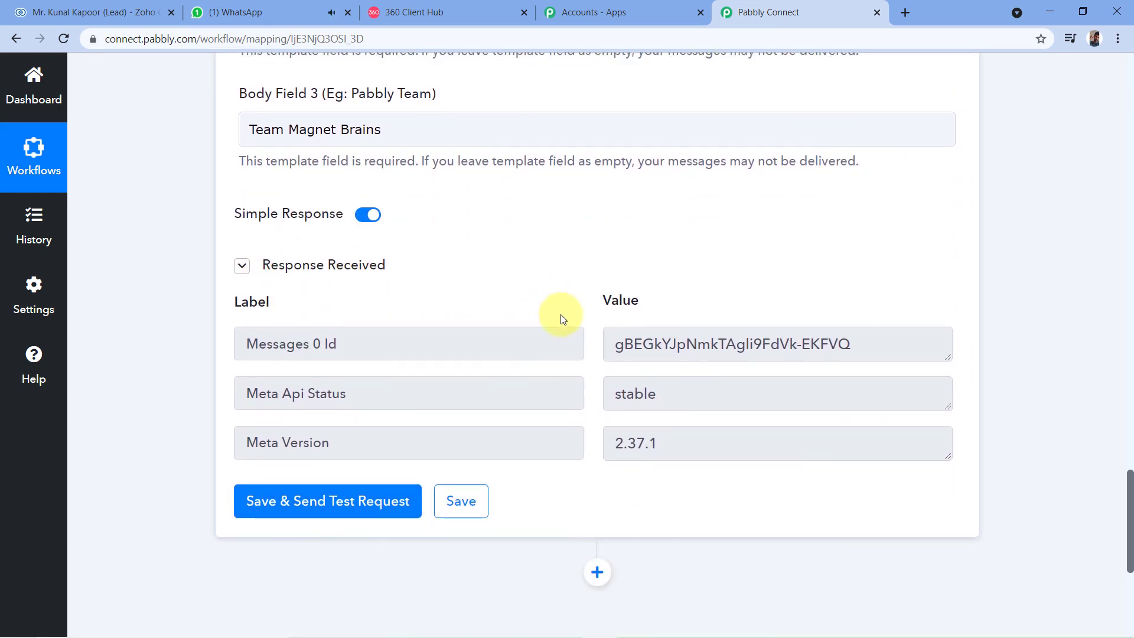
Open the new business chat in WhatsApp and compare its message with the mapped fields, the Zoho CRM lead and the welcome_msg preview.
{"action": "scroll", "coordinate": [739, 310], "scroll_direction": "up", "scroll_amount": 6}
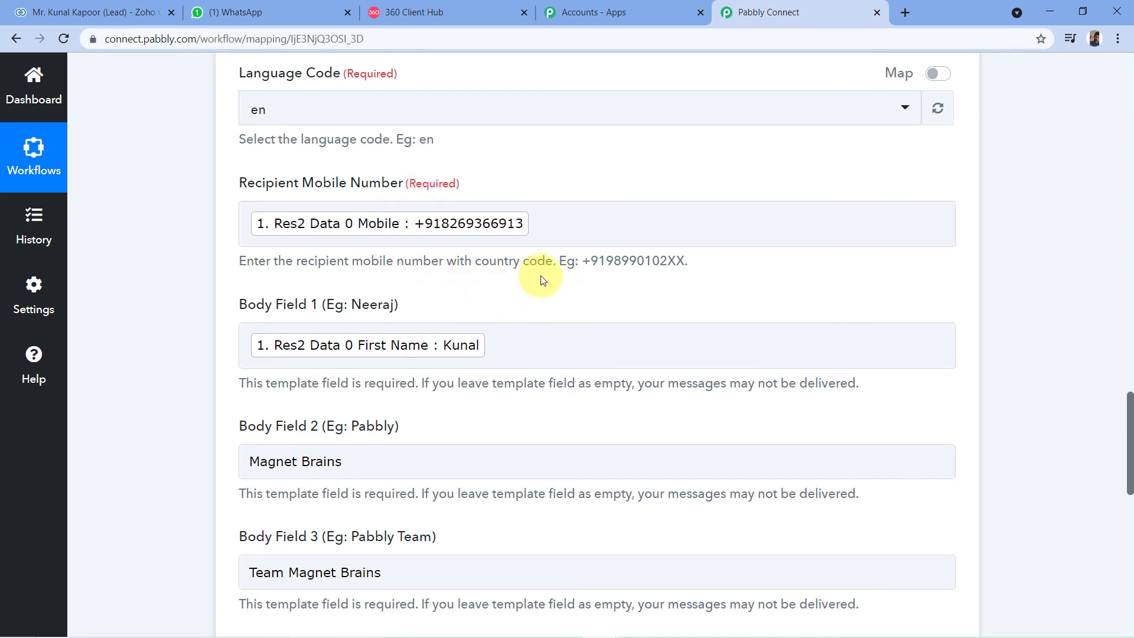
{"action": "scroll", "coordinate": [548, 289], "scroll_direction": "down", "scroll_amount": 1}
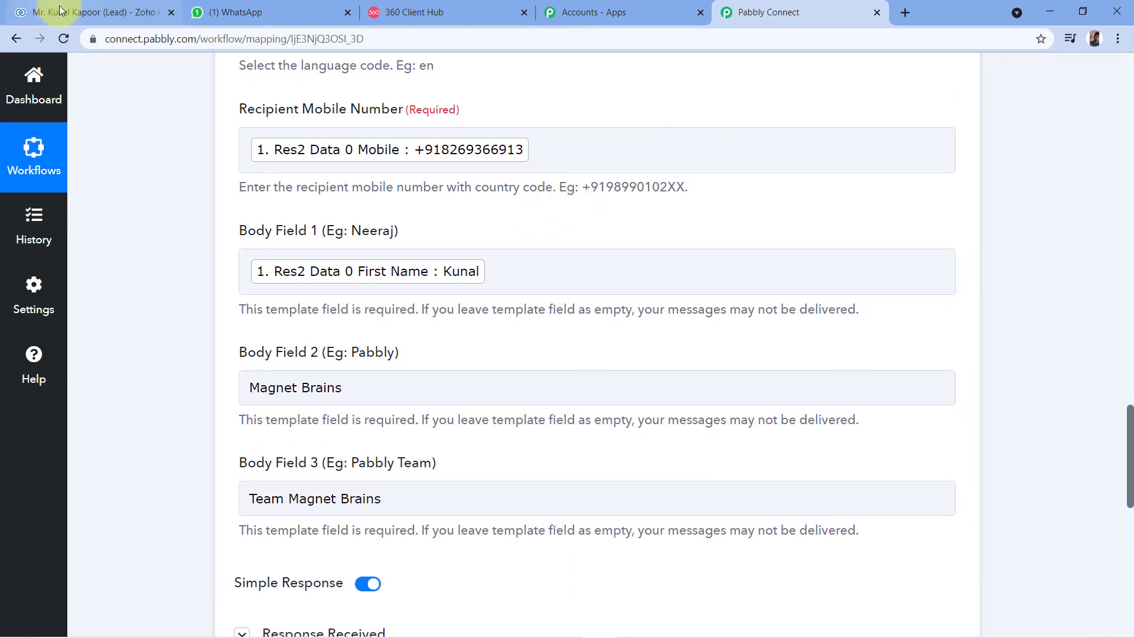
{"action": "left_click", "coordinate": [19, 5]}
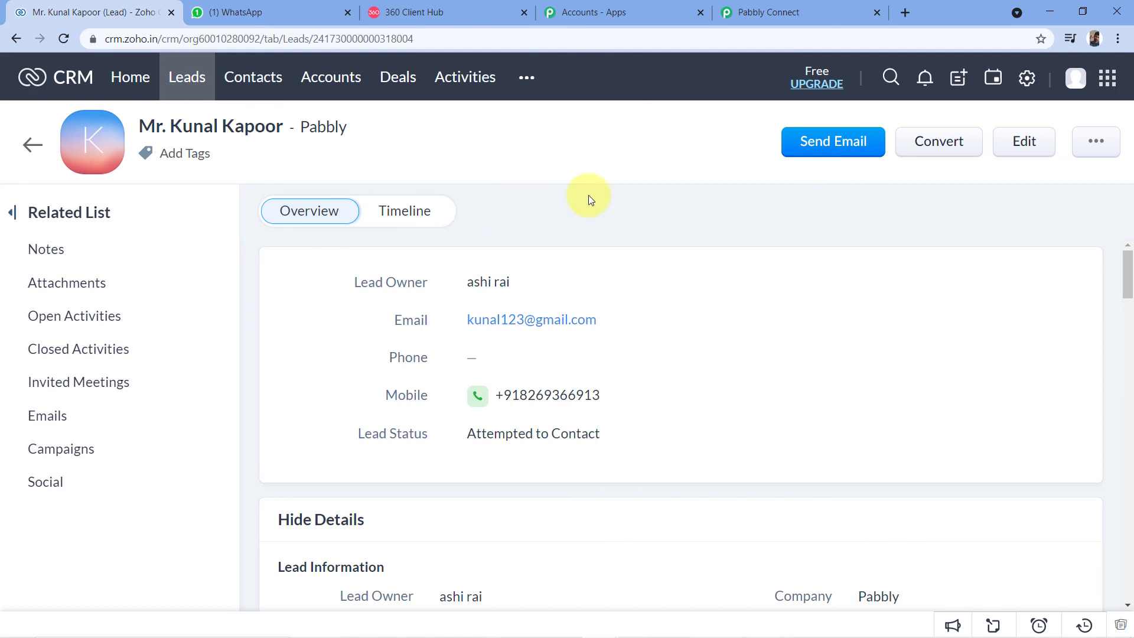
{"action": "left_click", "coordinate": [275, 12]}
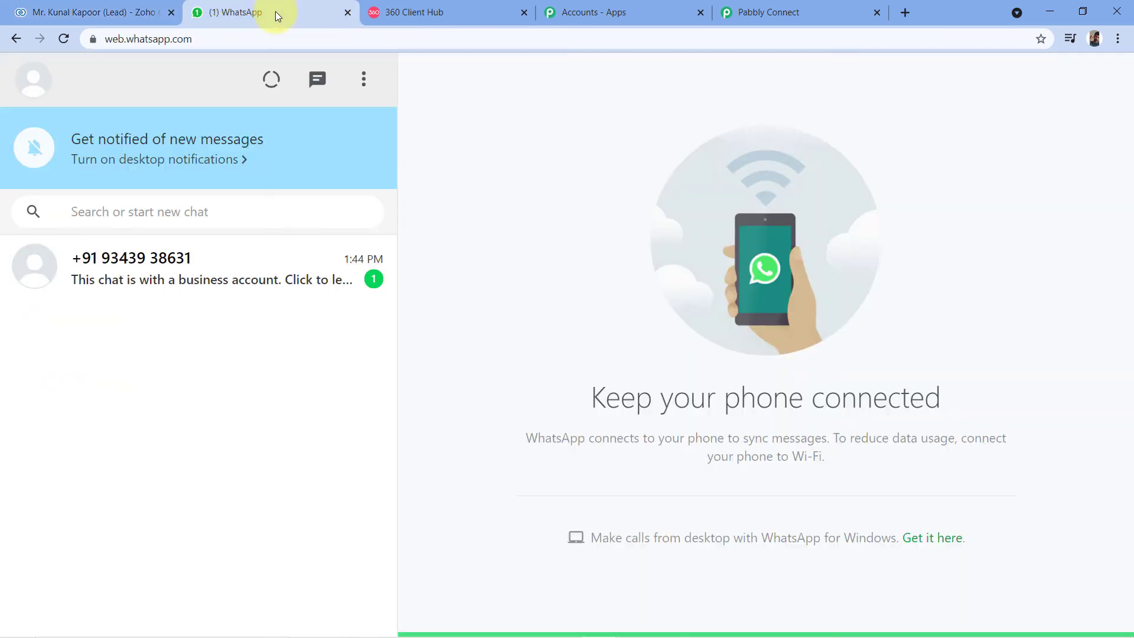
{"action": "left_click", "coordinate": [191, 275]}
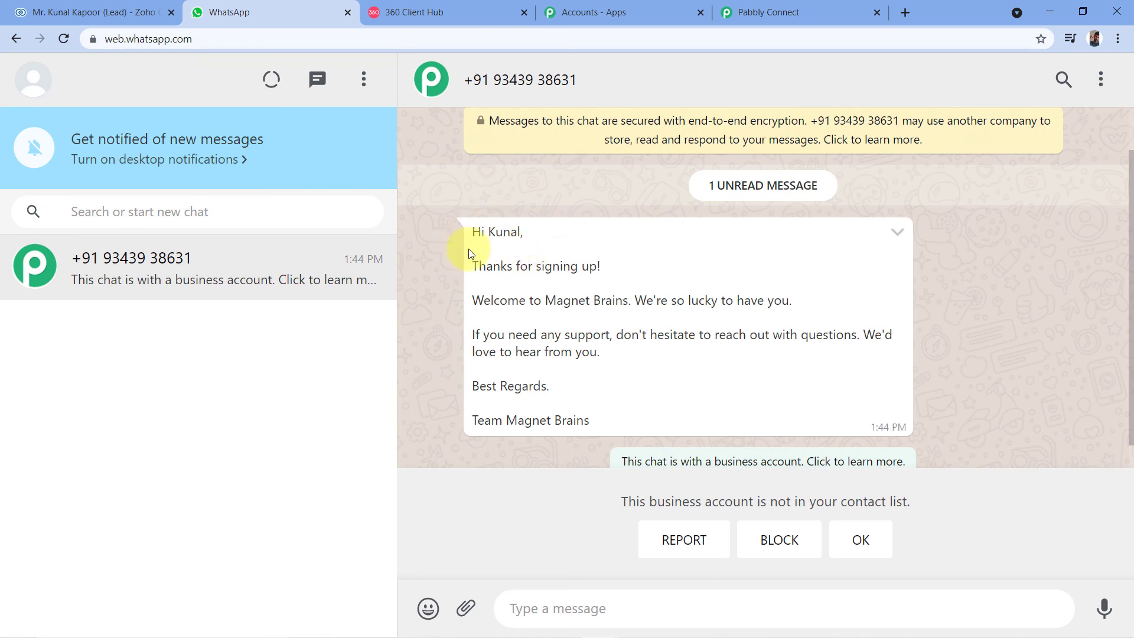
{"action": "left_click", "coordinate": [70, 12]}
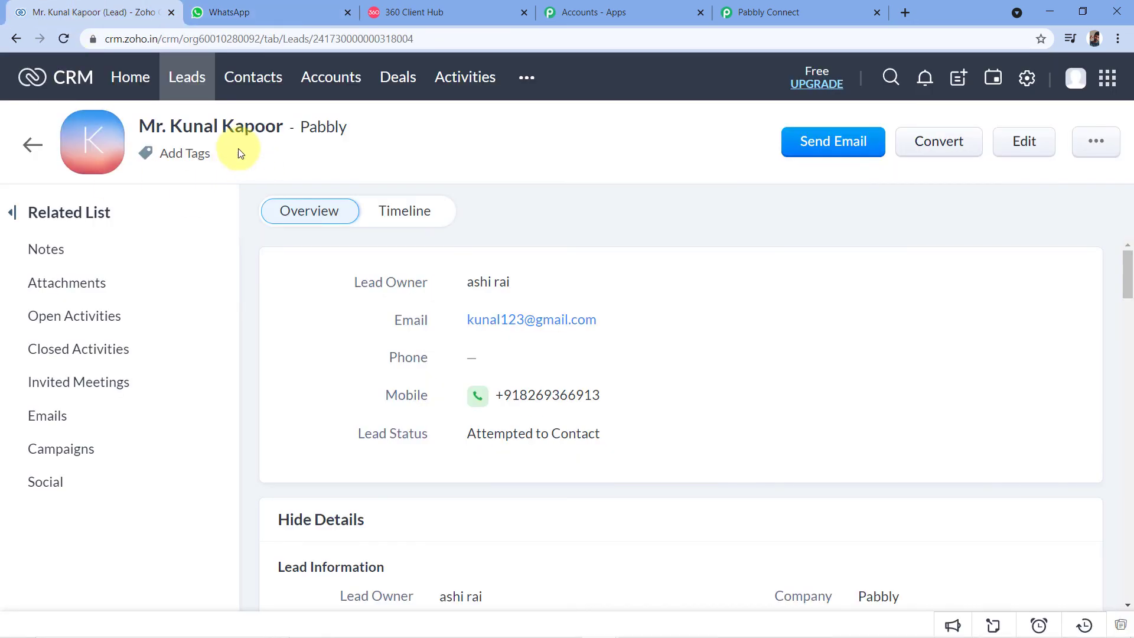
{"action": "left_click", "coordinate": [215, 11]}
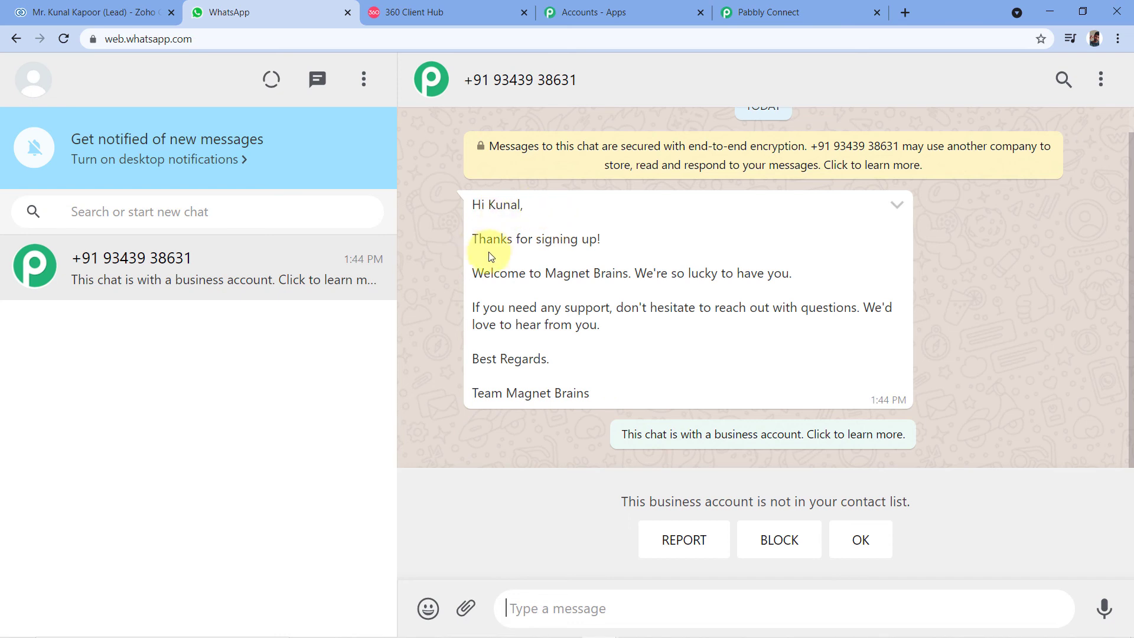
{"action": "left_click", "coordinate": [461, 12]}
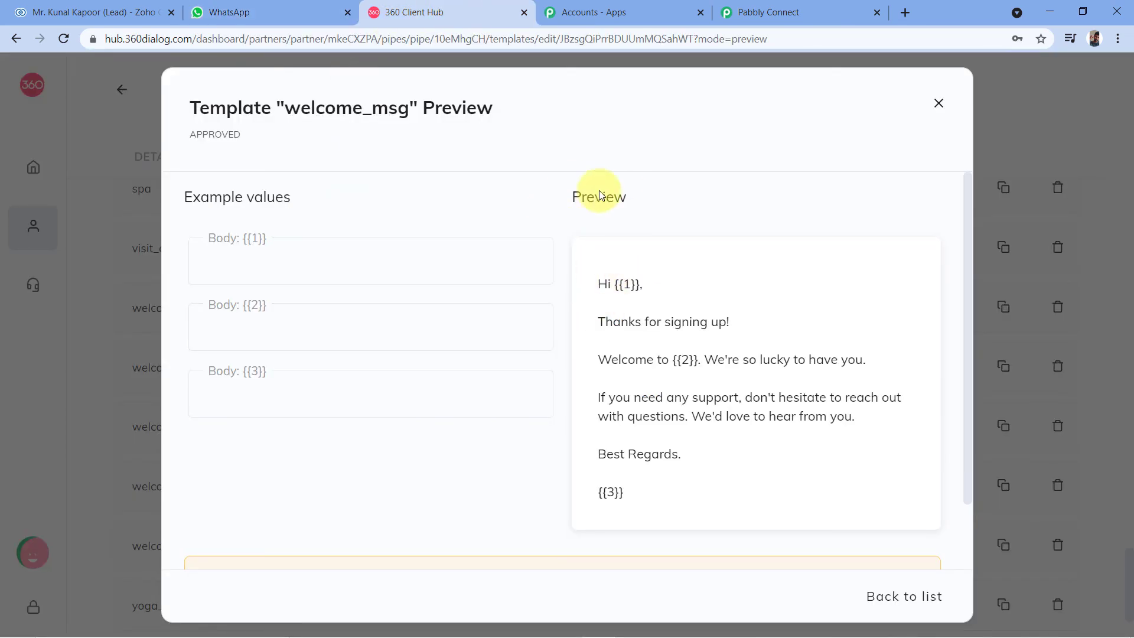
{"action": "left_click", "coordinate": [136, 14]}
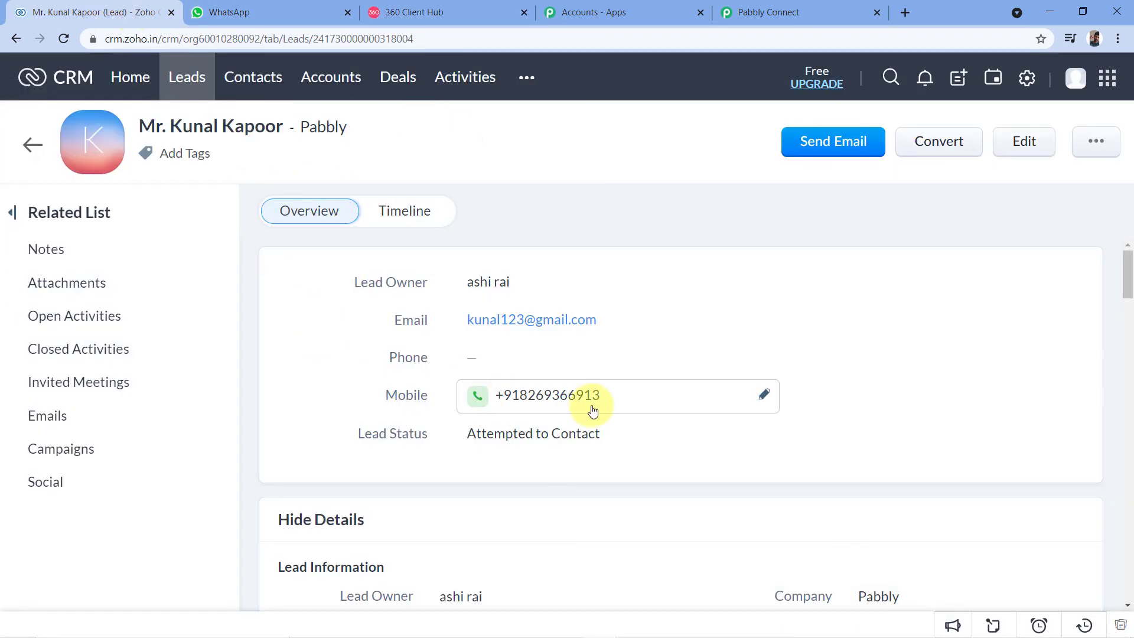
{"action": "left_click", "coordinate": [285, 8]}
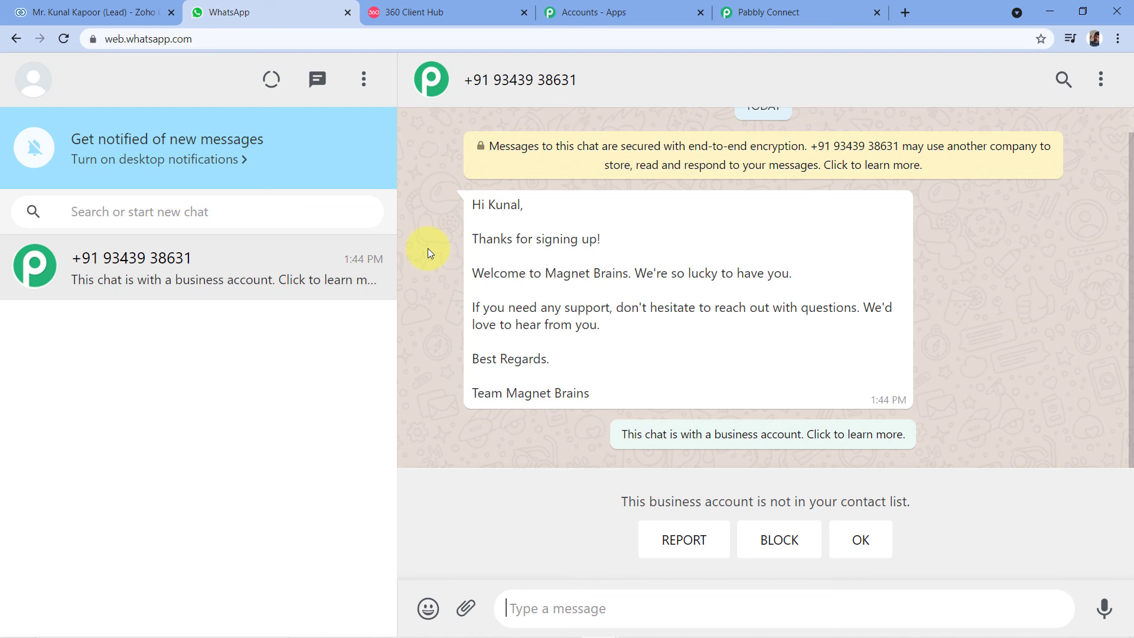
In Zoho CRM, start a new lead with the contact's details, company Facebook, lead source Twitter and lead status Attempted to Contact.
{"action": "left_click", "coordinate": [72, 16]}
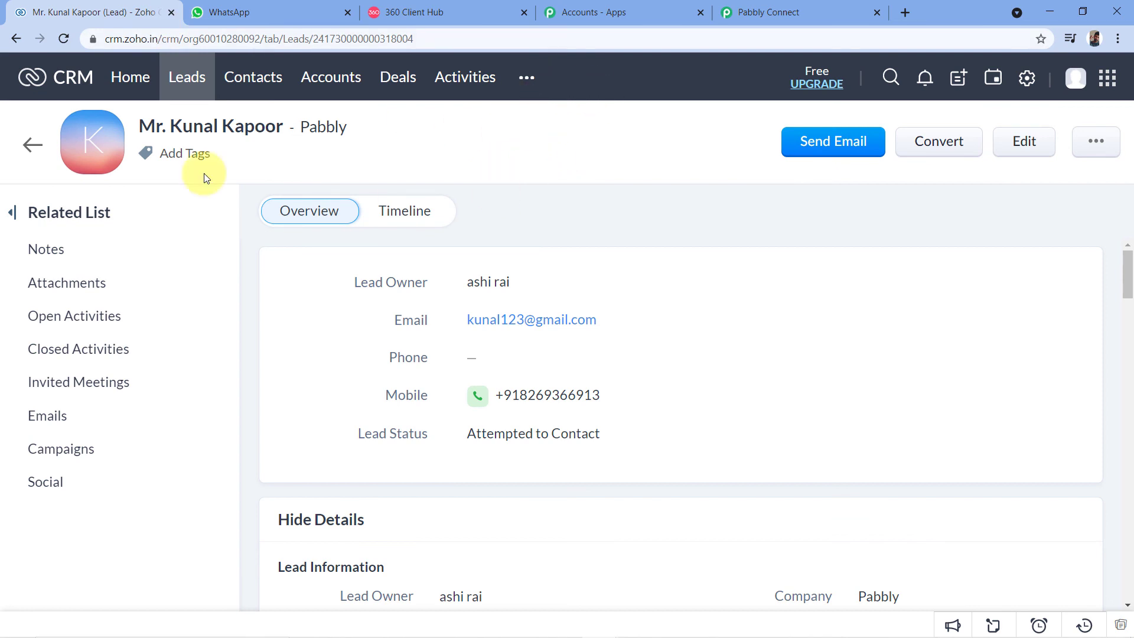
{"action": "left_click", "coordinate": [182, 84]}
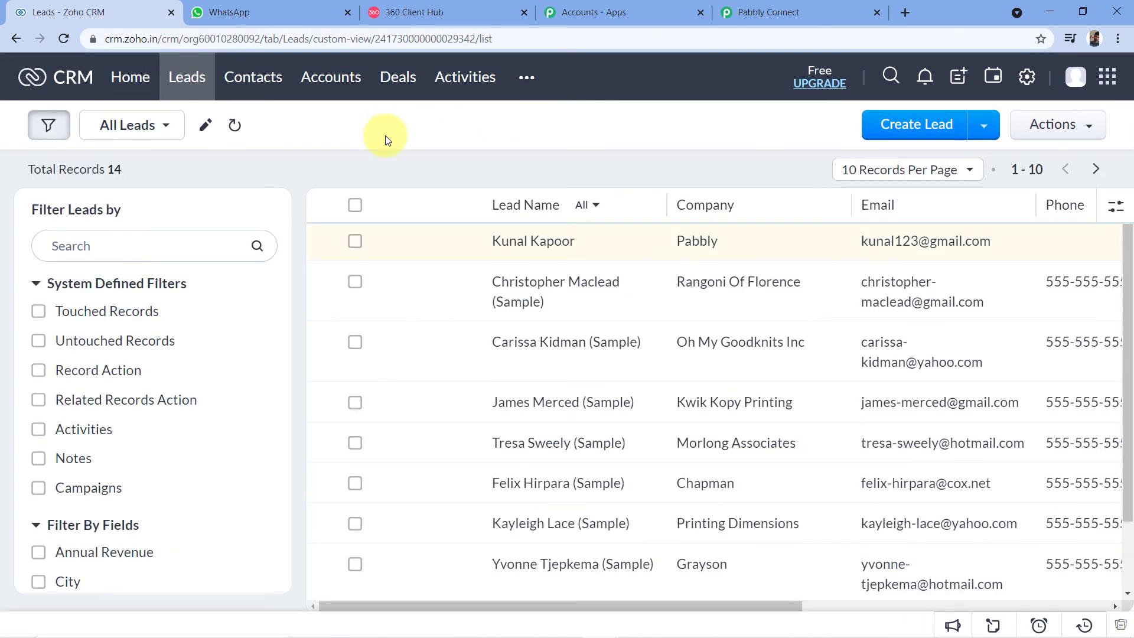
{"action": "left_click", "coordinate": [915, 135]}
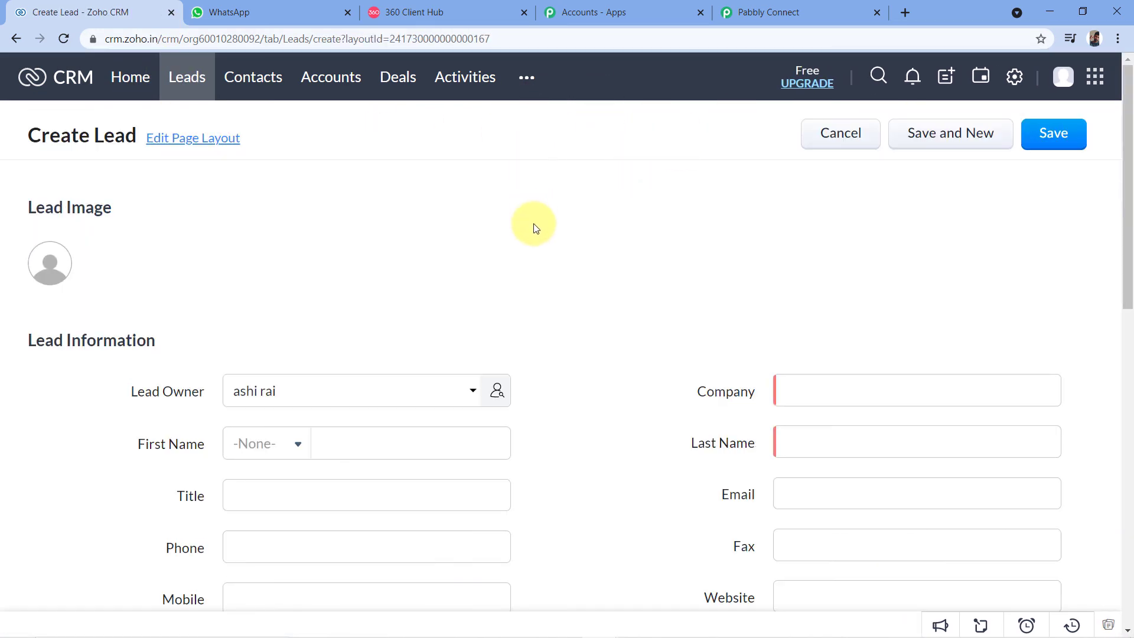
{"action": "scroll", "coordinate": [538, 225], "scroll_direction": "down", "scroll_amount": 1}
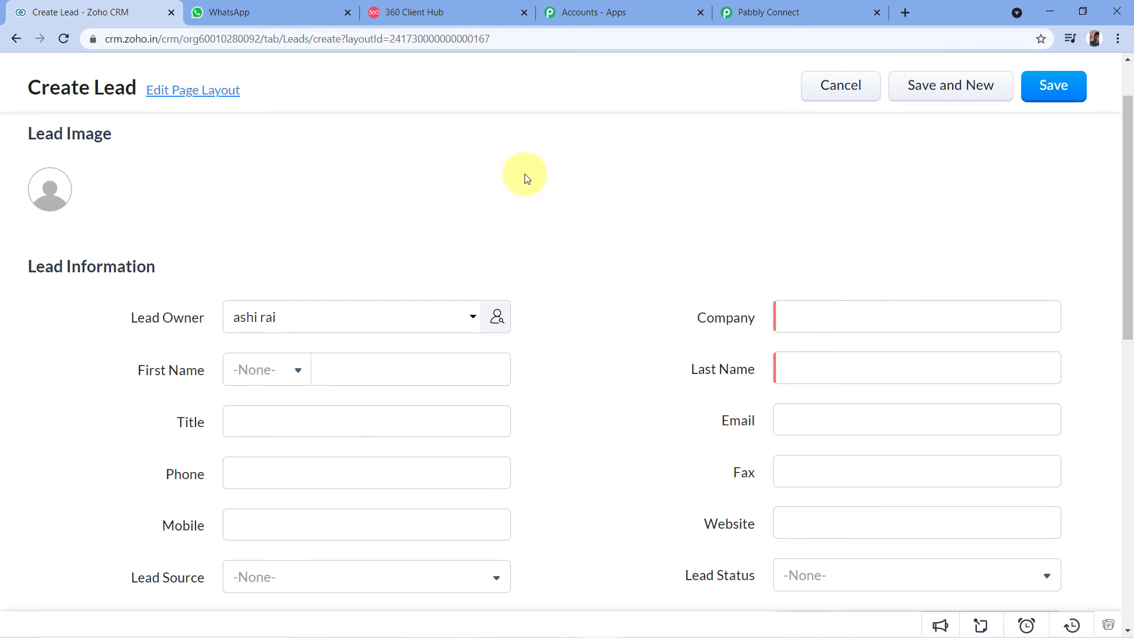
{"action": "left_click", "coordinate": [281, 6]}
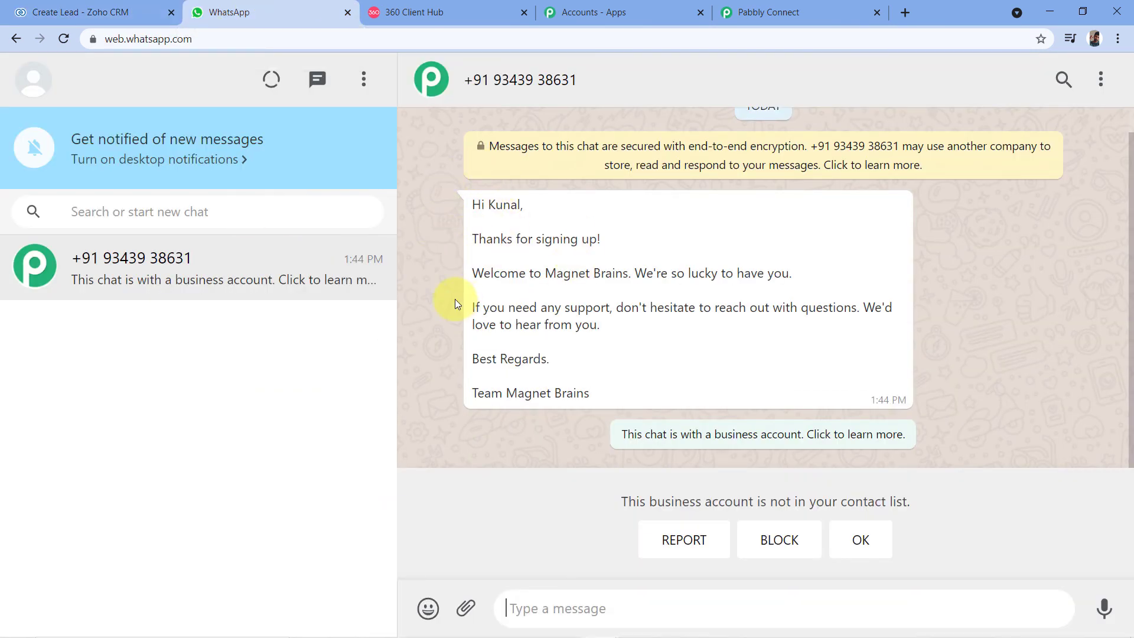
{"action": "left_click", "coordinate": [97, 9]}
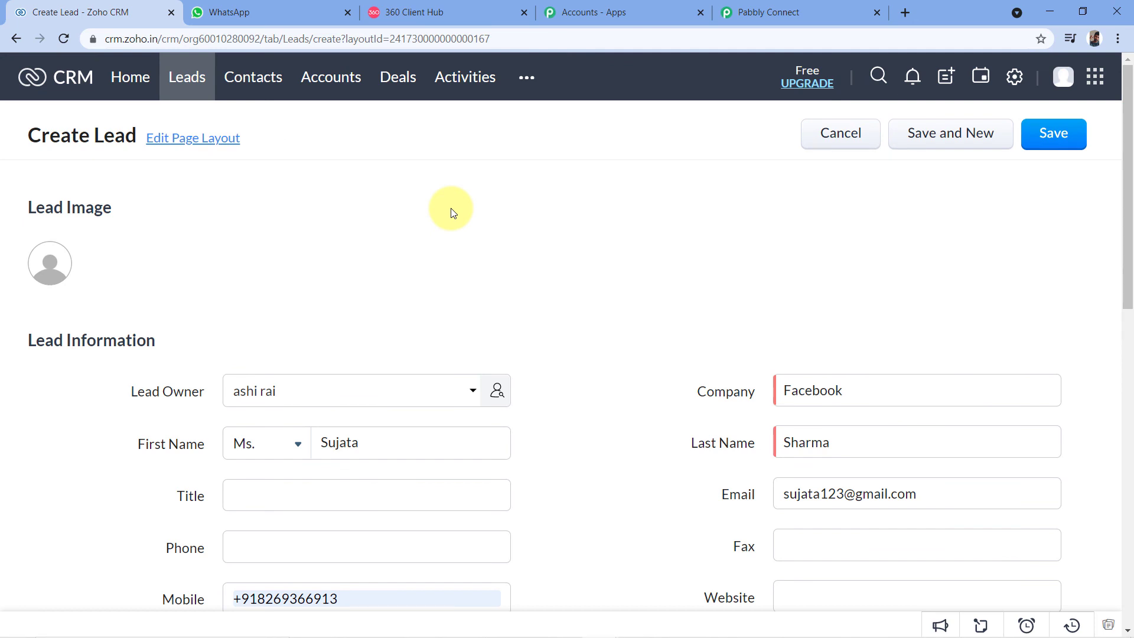
Review the new lead's contact and address information, and save the lead.
{"action": "scroll", "coordinate": [451, 212], "scroll_direction": "down", "scroll_amount": 4}
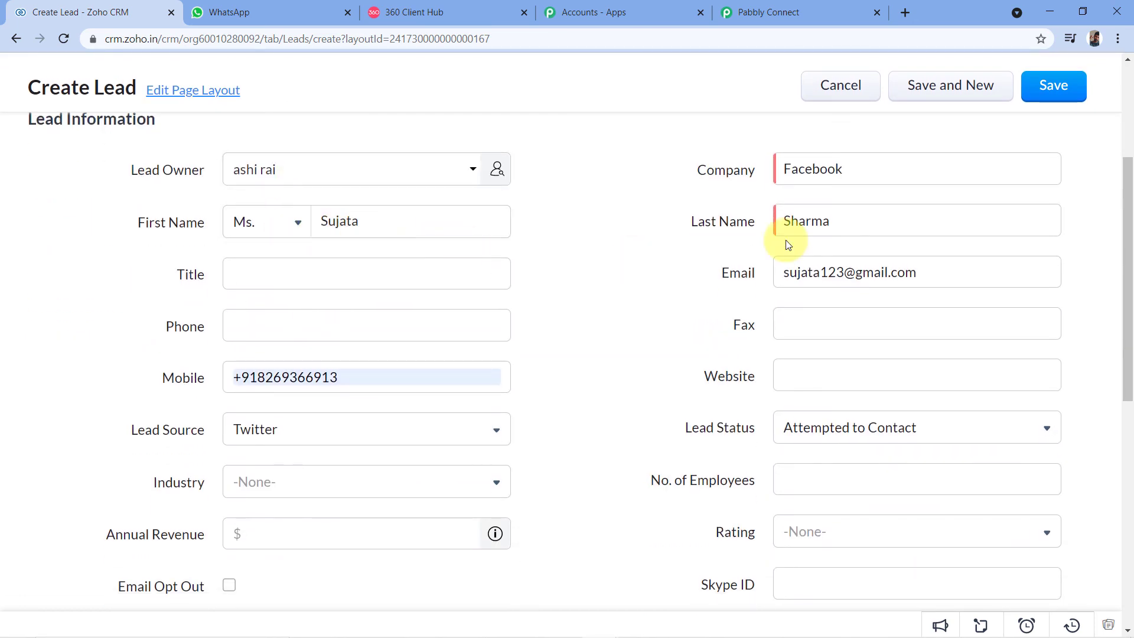
{"action": "scroll", "coordinate": [865, 232], "scroll_direction": "down", "scroll_amount": 1}
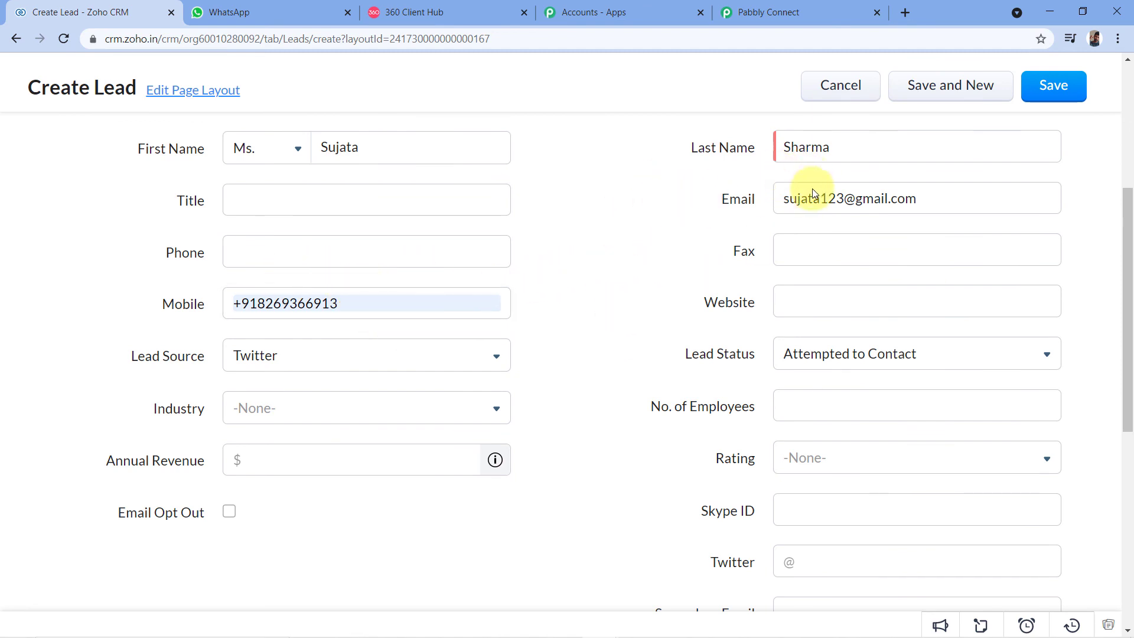
{"action": "scroll", "coordinate": [698, 245], "scroll_direction": "down", "scroll_amount": 6}
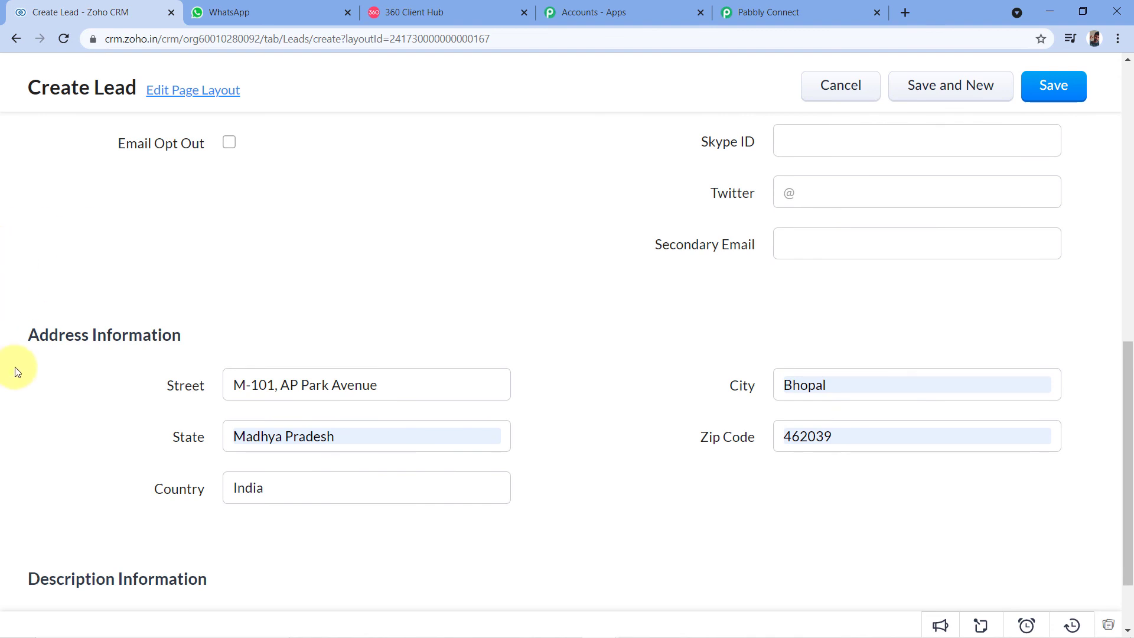
{"action": "scroll", "coordinate": [643, 310], "scroll_direction": "up", "scroll_amount": 7}
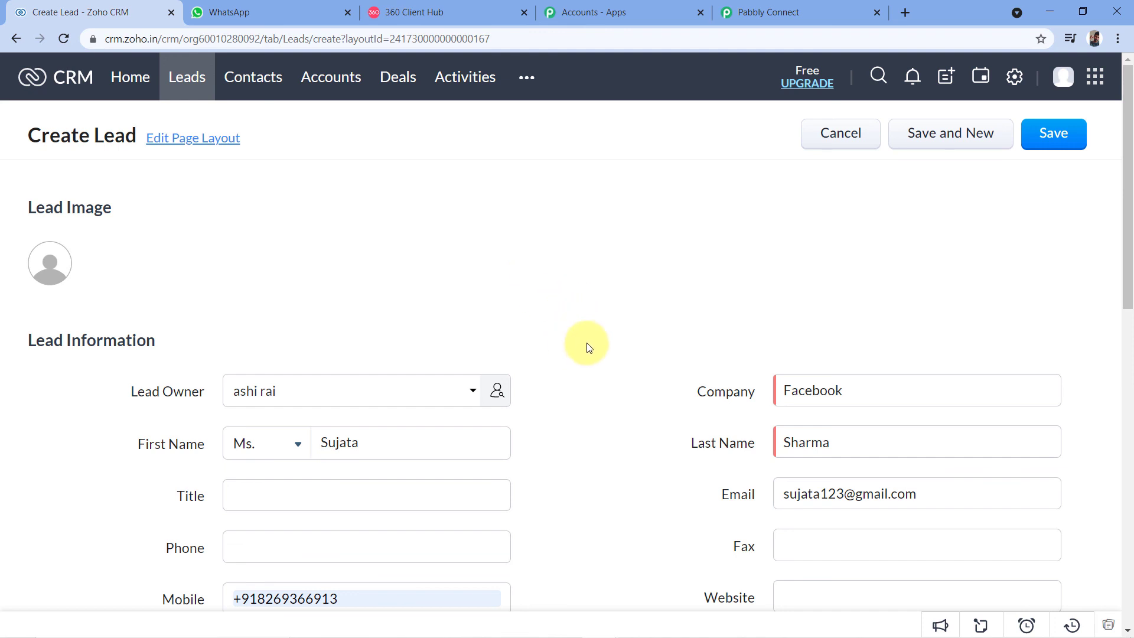
{"action": "left_click", "coordinate": [1077, 152]}
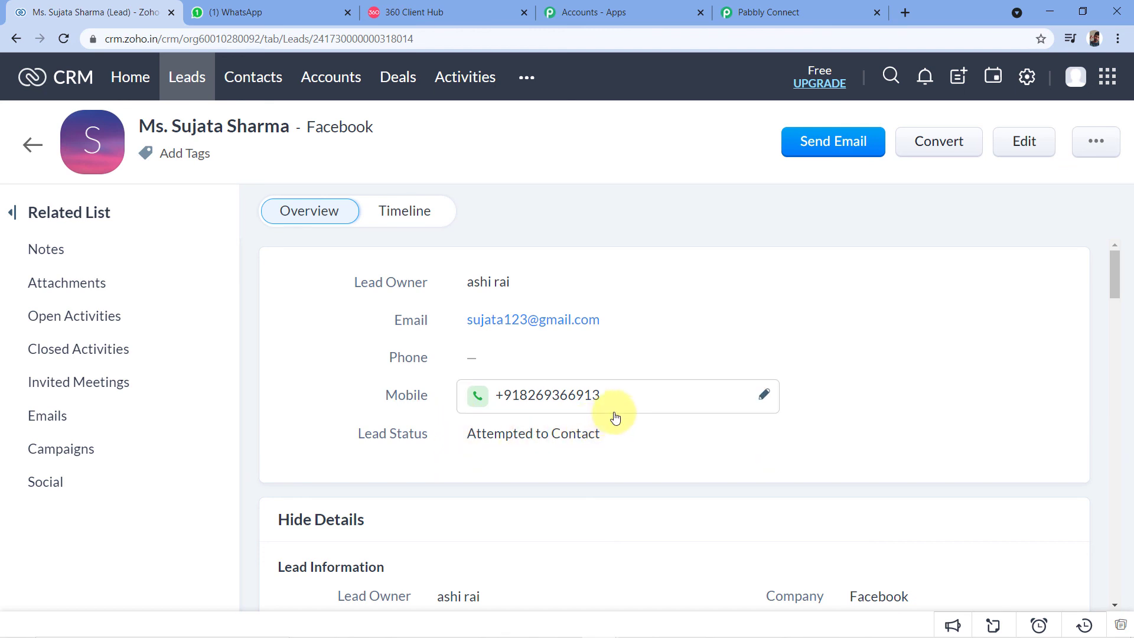
Open the unread business message in WhatsApp and compare it with the new Zoho CRM lead and the welcome_msg template preview in 360Dialog.
{"action": "left_click", "coordinate": [304, 5]}
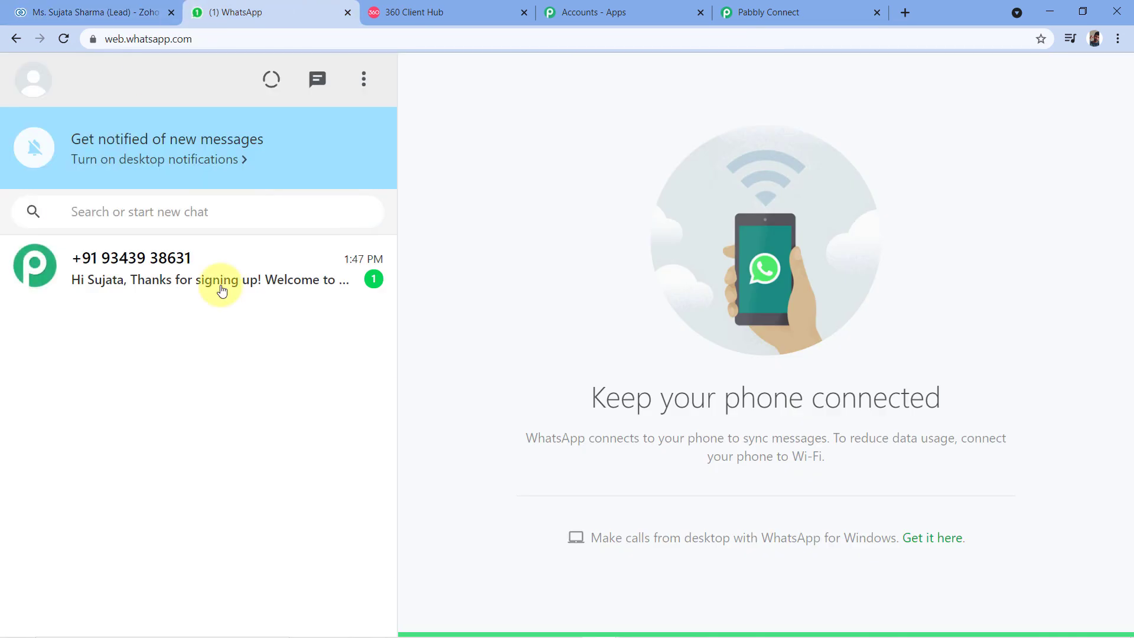
{"action": "left_click", "coordinate": [253, 266]}
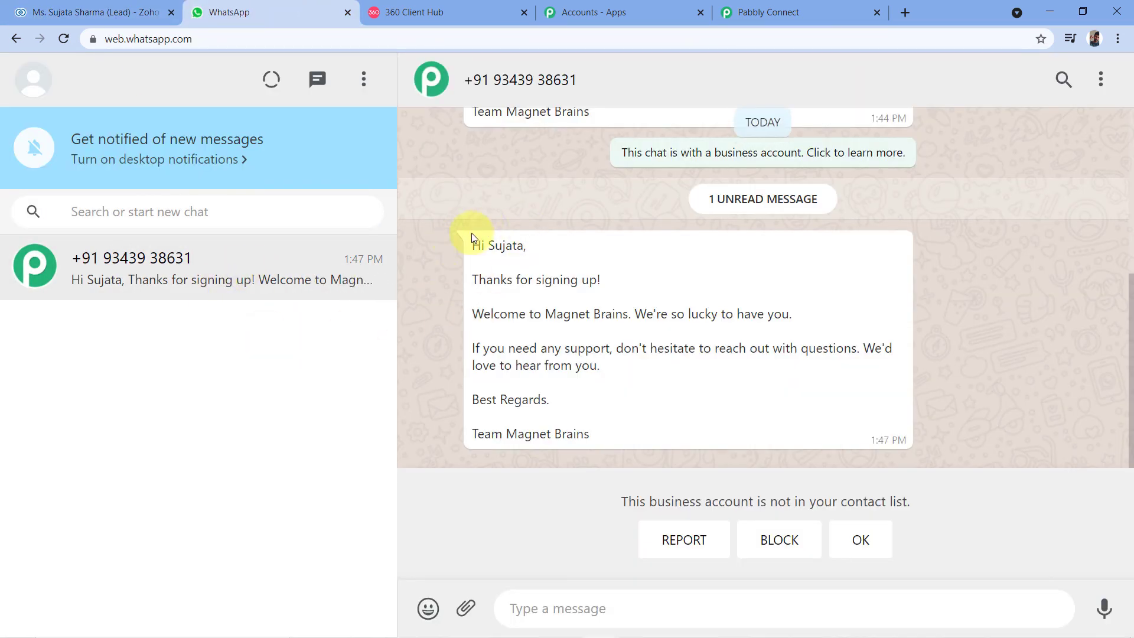
{"action": "left_click", "coordinate": [57, 12]}
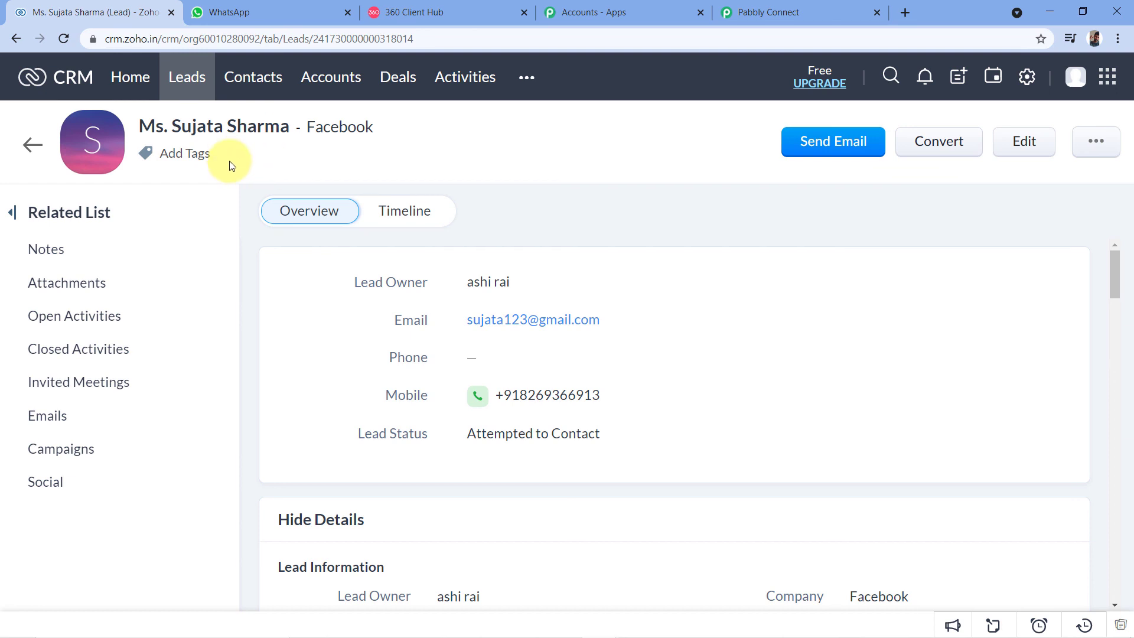
{"action": "left_click", "coordinate": [284, 9]}
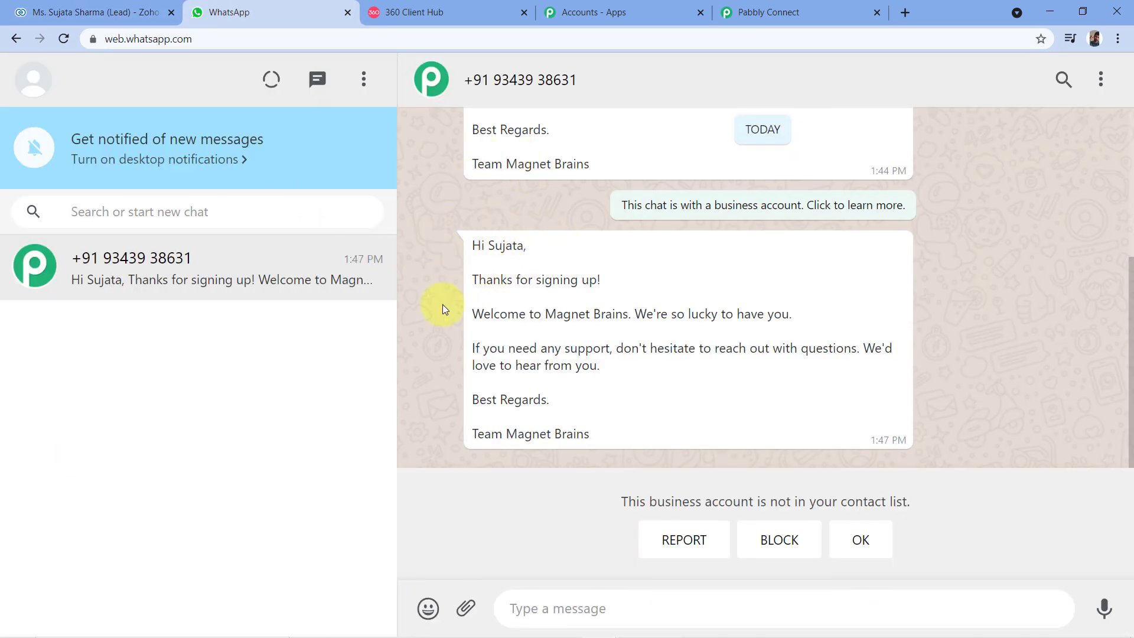
{"action": "left_click", "coordinate": [470, 10]}
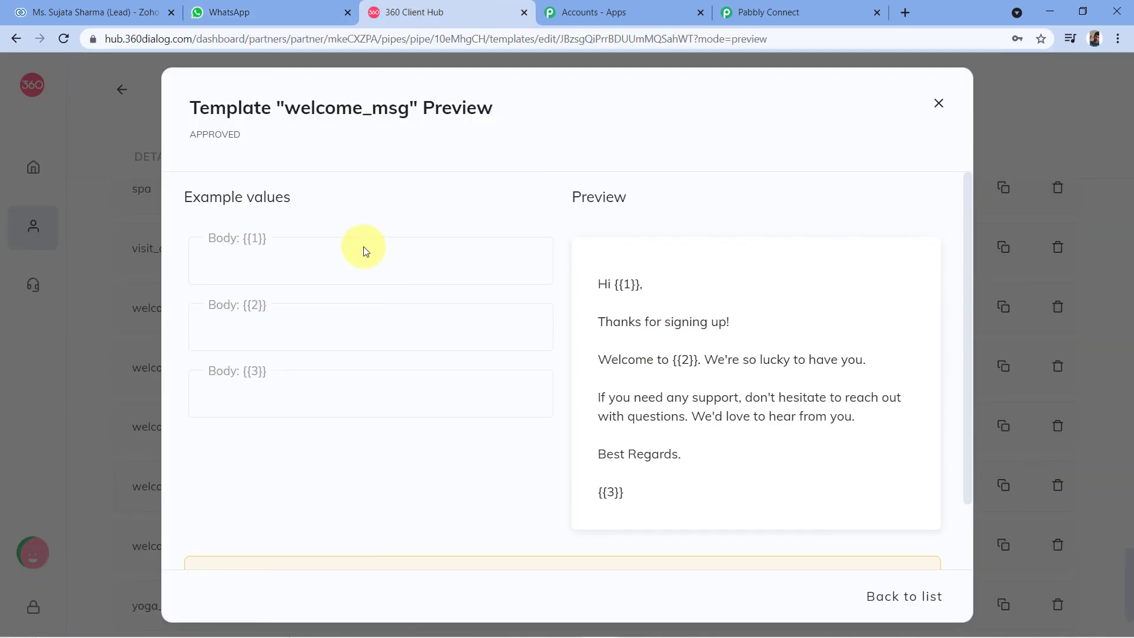
{"action": "left_click", "coordinate": [298, 8]}
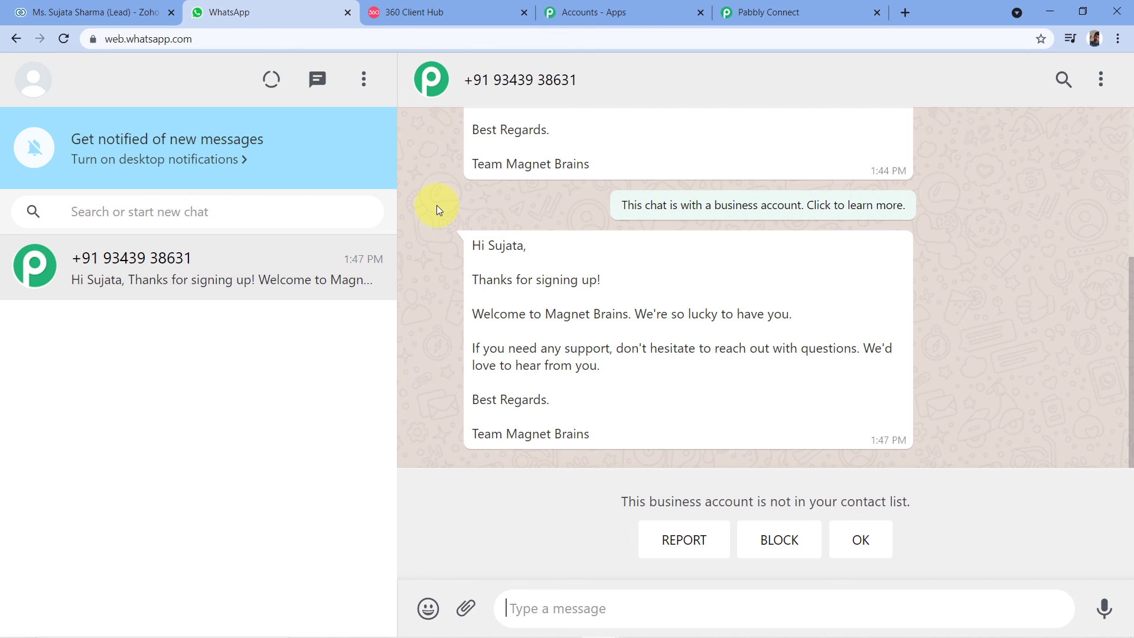
In Pabbly Connect, collapse the trigger and action details and review the complete Zoho CRM to WhatsApp workflow.
{"action": "left_click", "coordinate": [856, 10]}
{"action": "scroll", "coordinate": [1008, 236], "scroll_direction": "down", "scroll_amount": 1}
{"action": "scroll", "coordinate": [1008, 236], "scroll_direction": "up", "scroll_amount": 15}
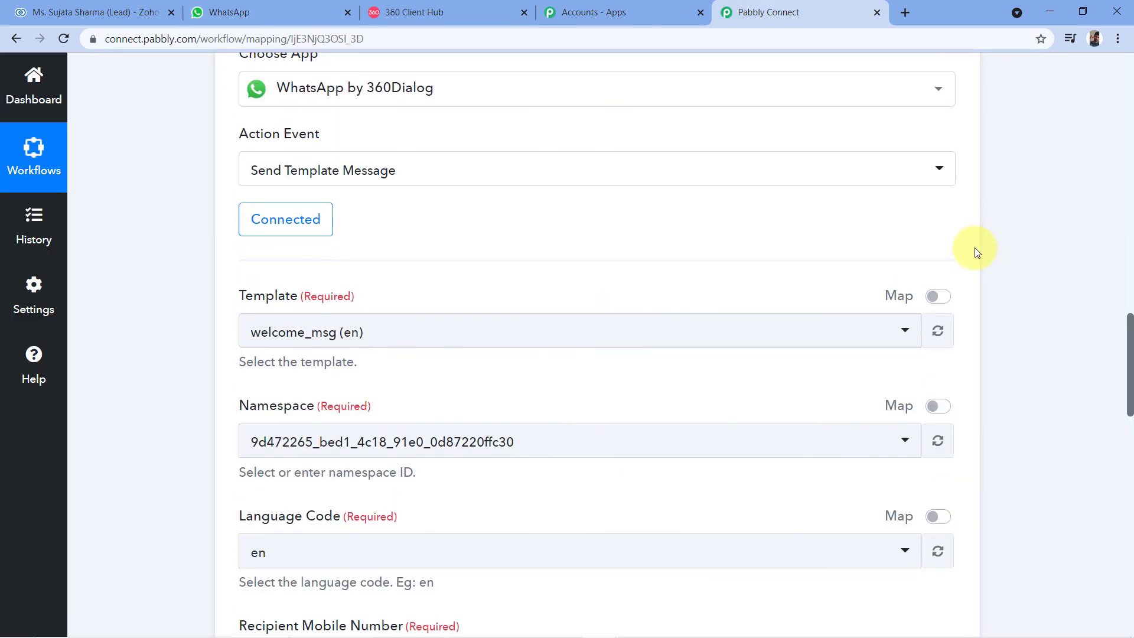
{"action": "scroll", "coordinate": [958, 277], "scroll_direction": "up", "scroll_amount": 10}
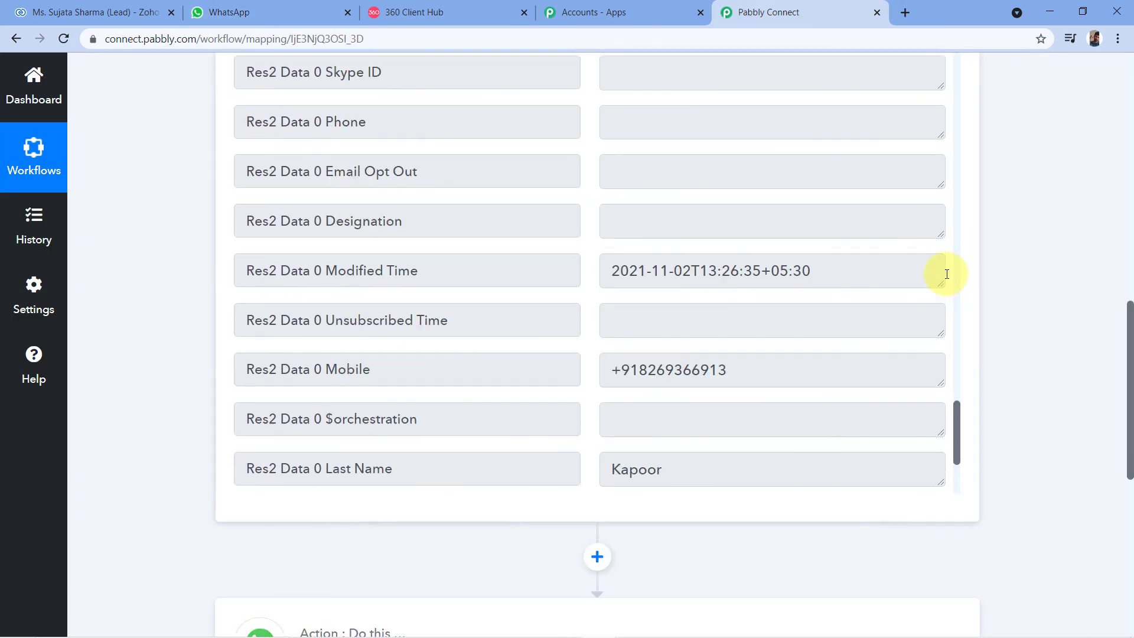
{"action": "scroll", "coordinate": [1009, 260], "scroll_direction": "up", "scroll_amount": 10}
{"action": "left_click", "coordinate": [953, 278]}
{"action": "scroll", "coordinate": [533, 220], "scroll_direction": "down", "scroll_amount": 1}
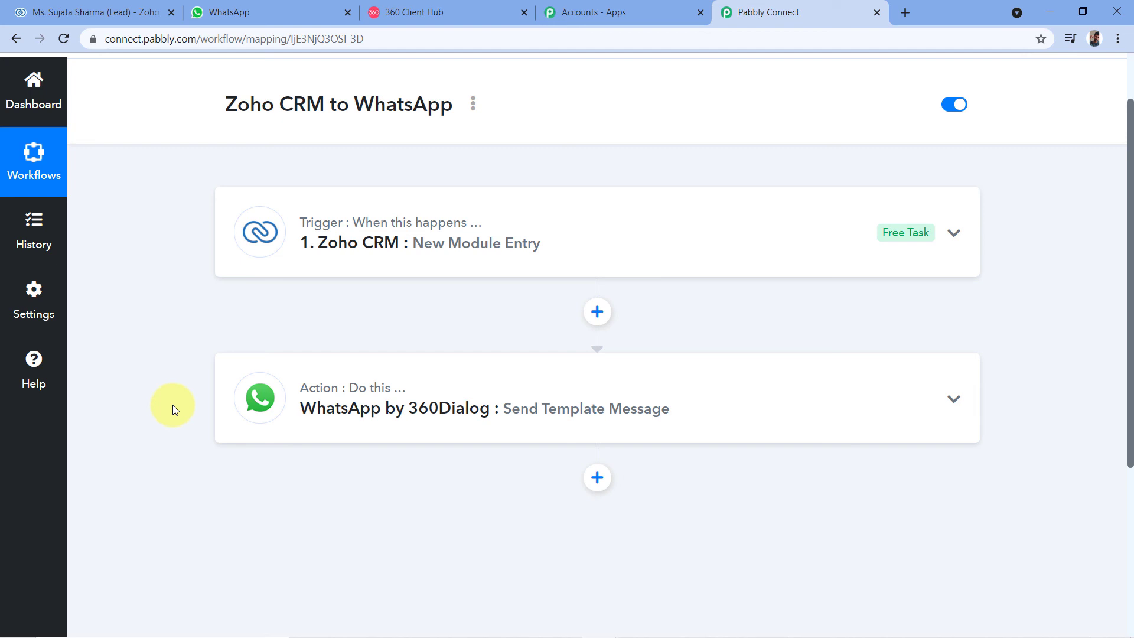
{"action": "scroll", "coordinate": [553, 340], "scroll_direction": "up", "scroll_amount": 2}
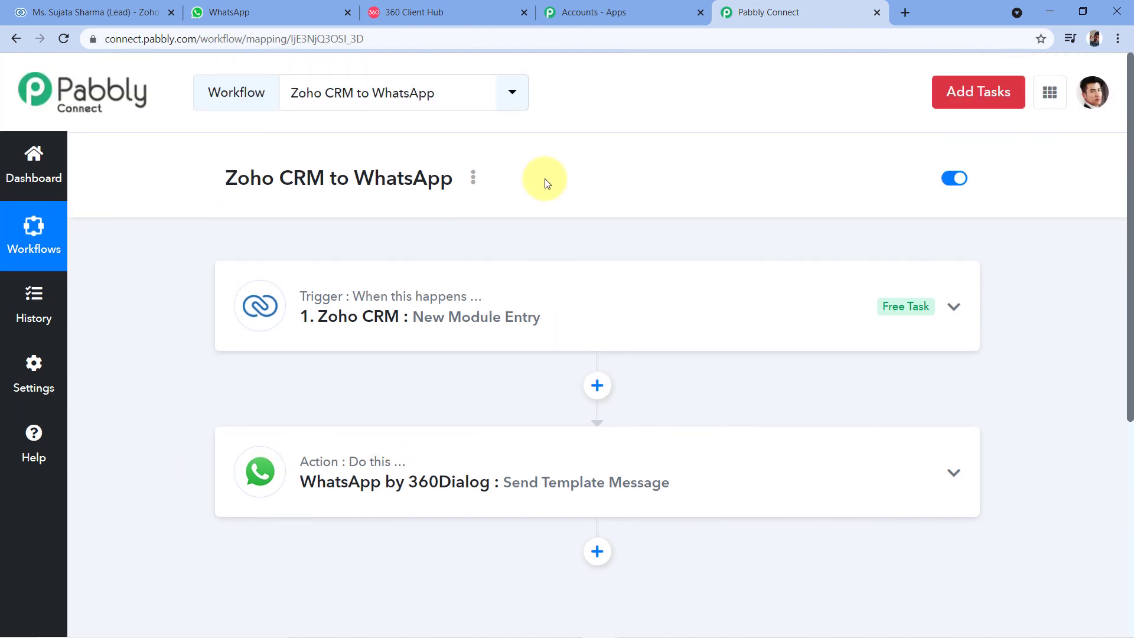